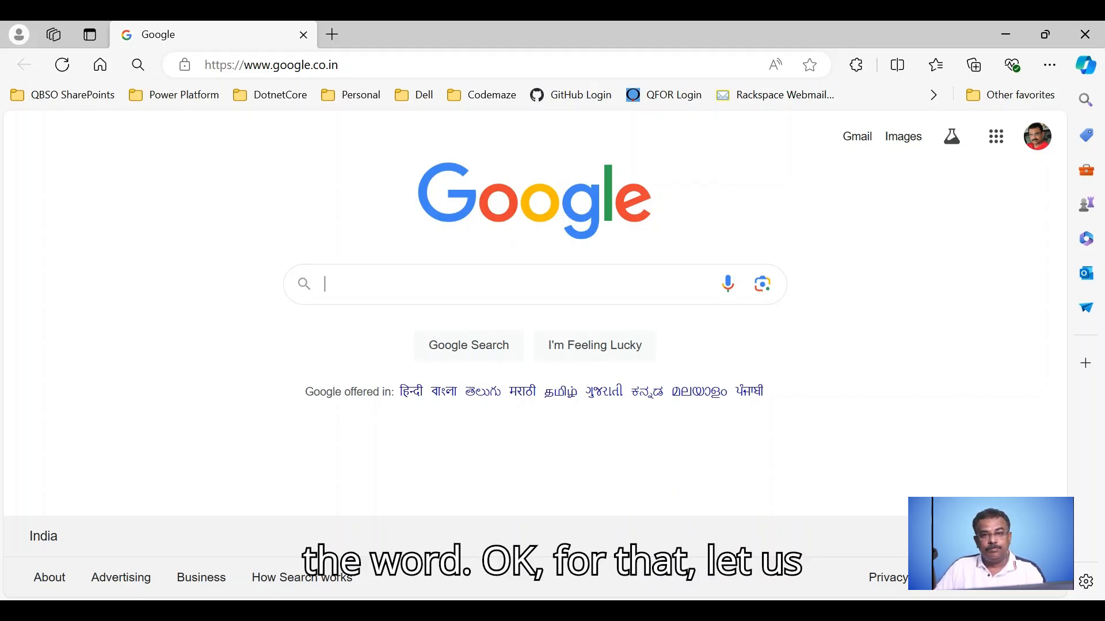
- Go to office.com and create a new blank Word document from the Microsoft 365 home page
left_click(350, 65)
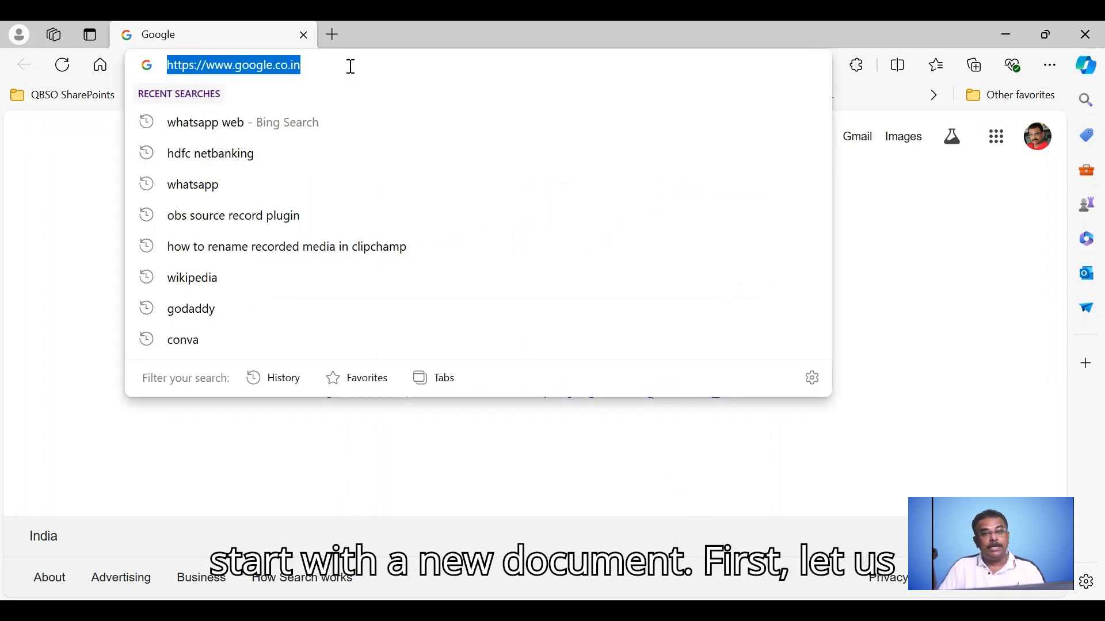
type("of")
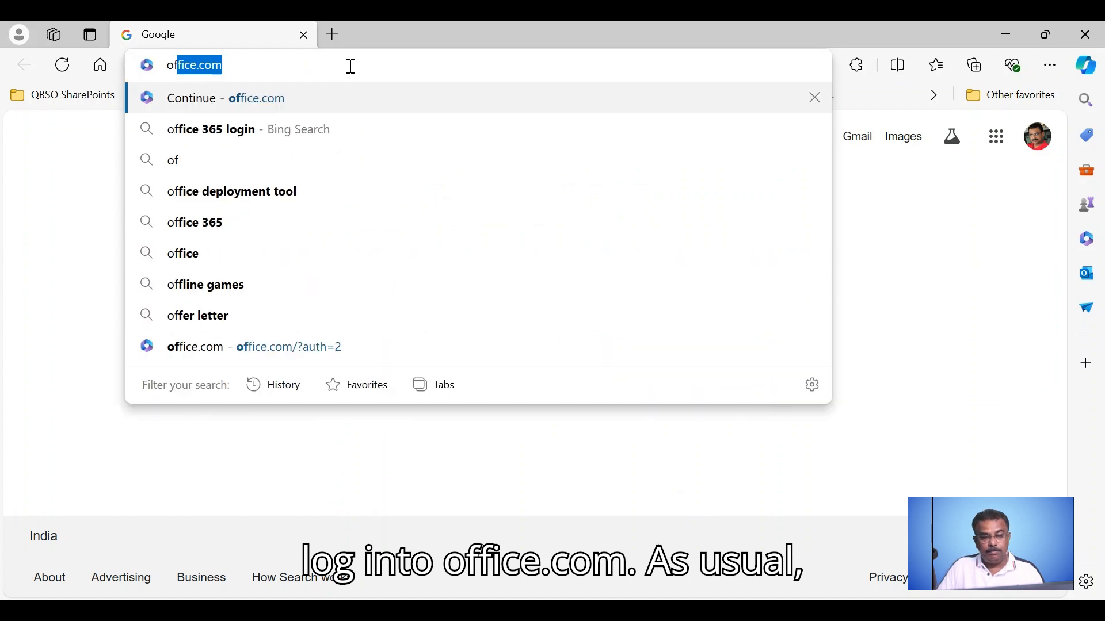
key("Return")
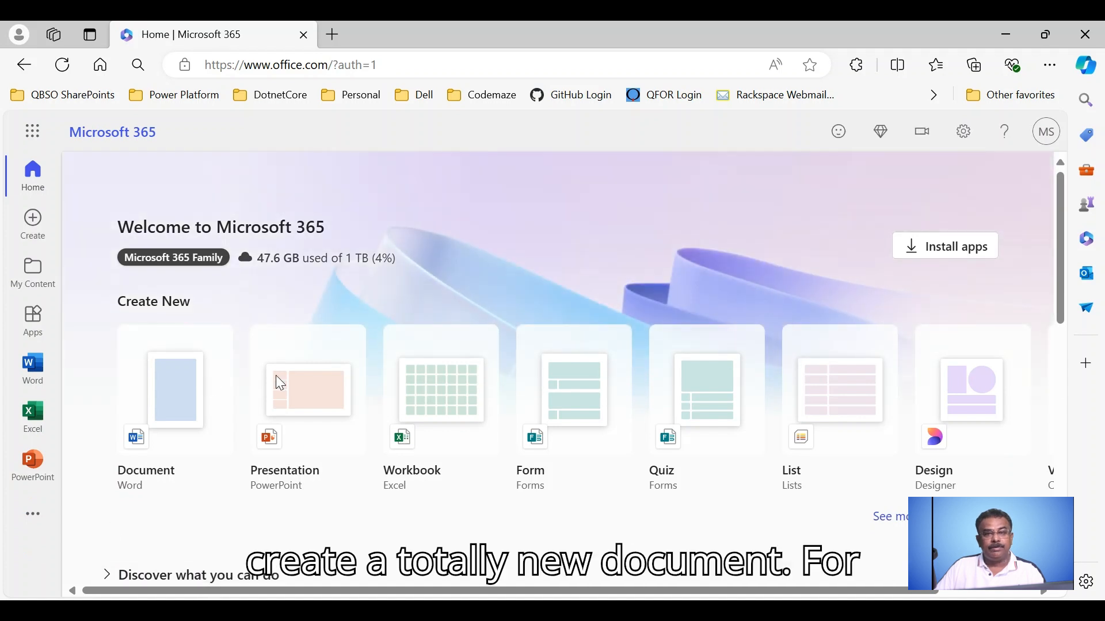
left_click(180, 398)
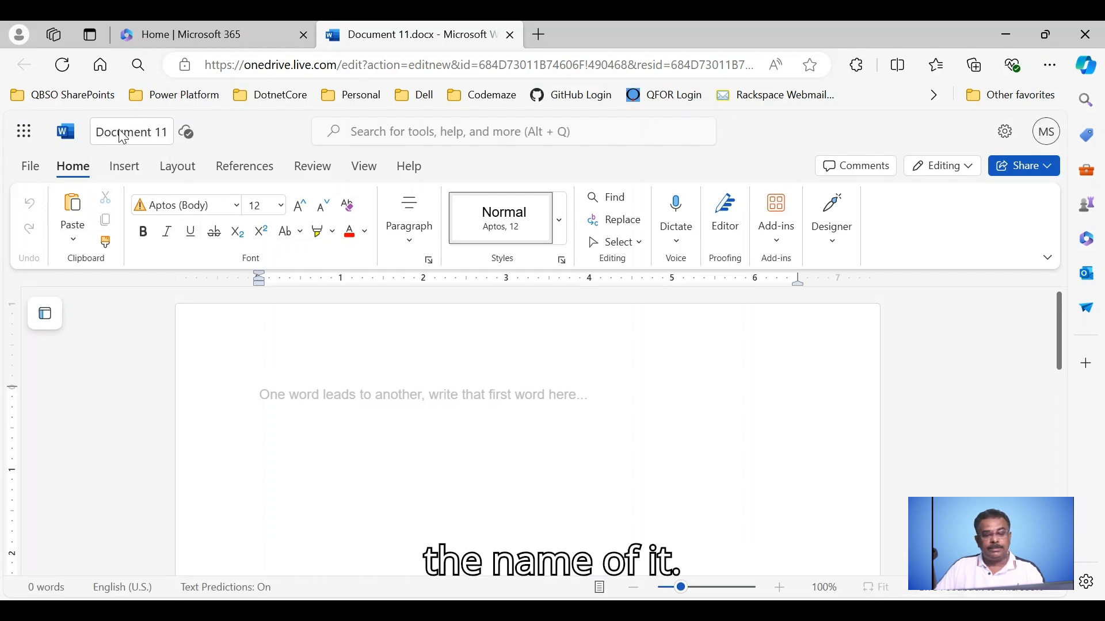
- Rename the document as "Learn Styles"
left_click(121, 129)
type("L")
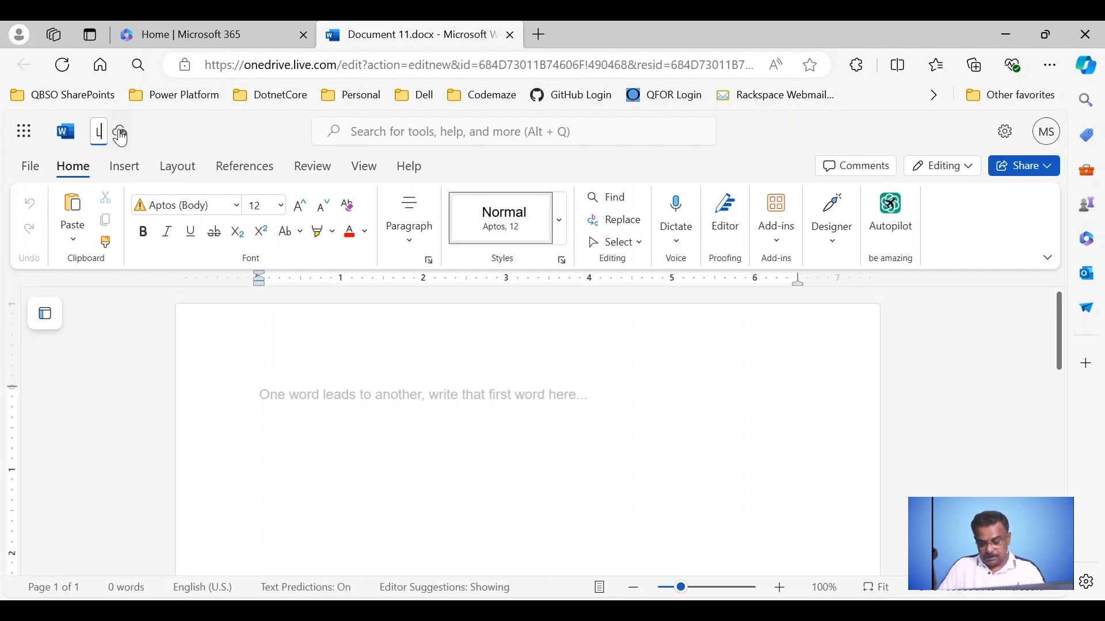
type("earn Styles")
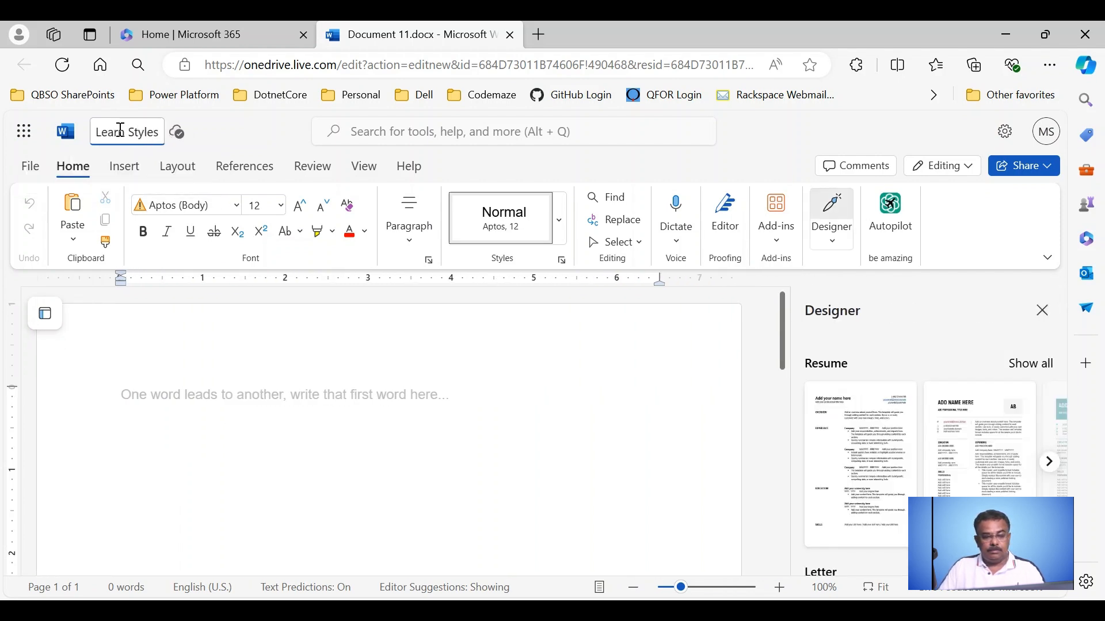
left_click(161, 348)
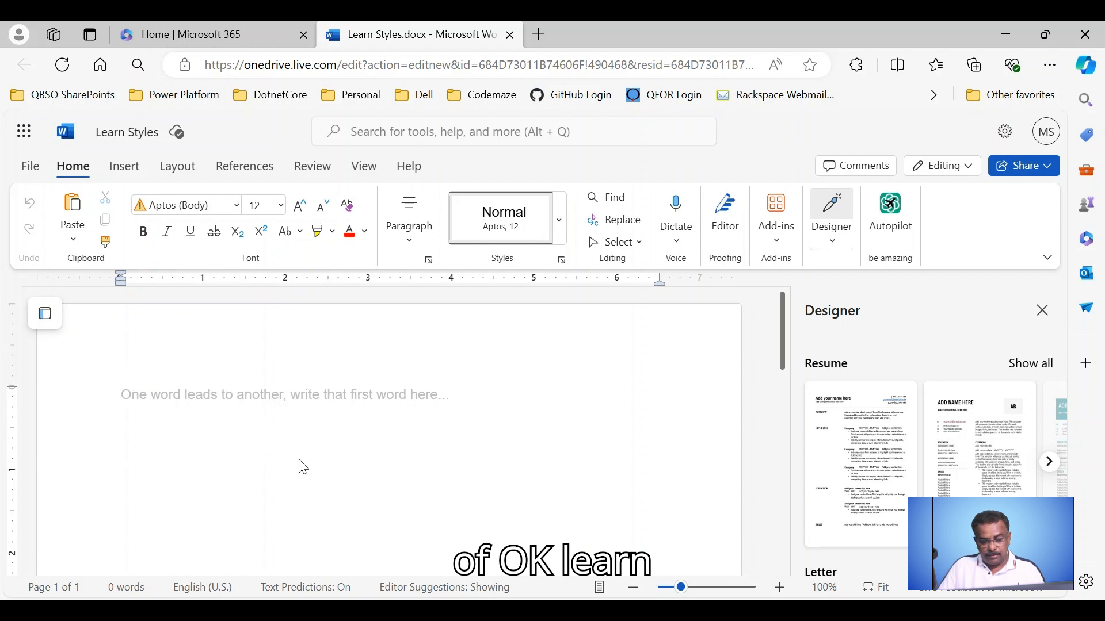
- Write "Learn how to use the Styles" as the first line of the document and start a new line
type("Learn ")
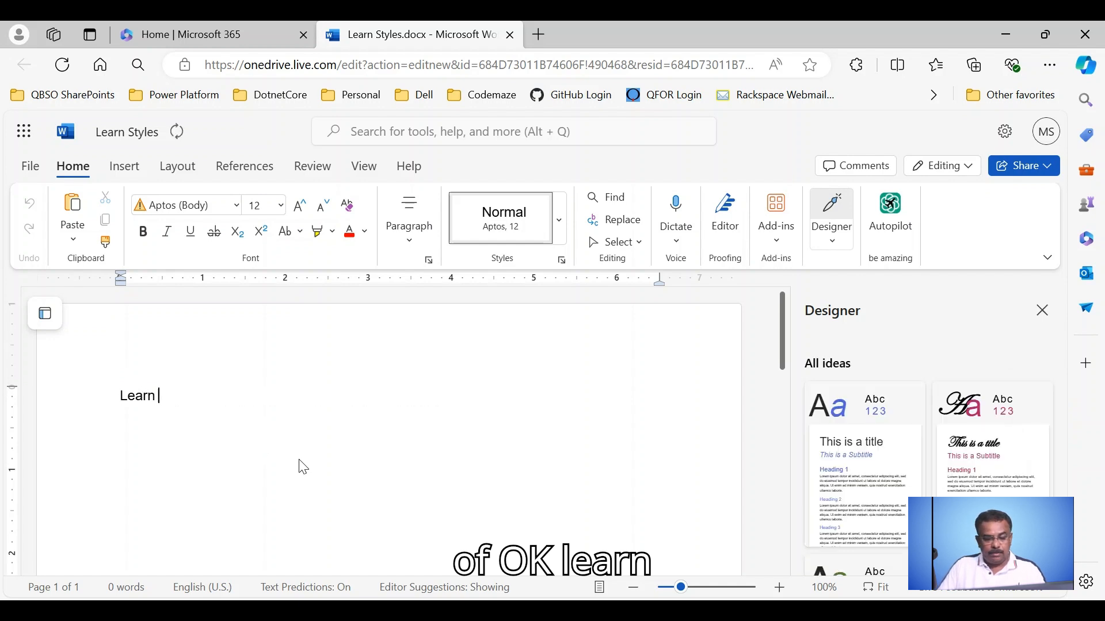
type("how to use the ")
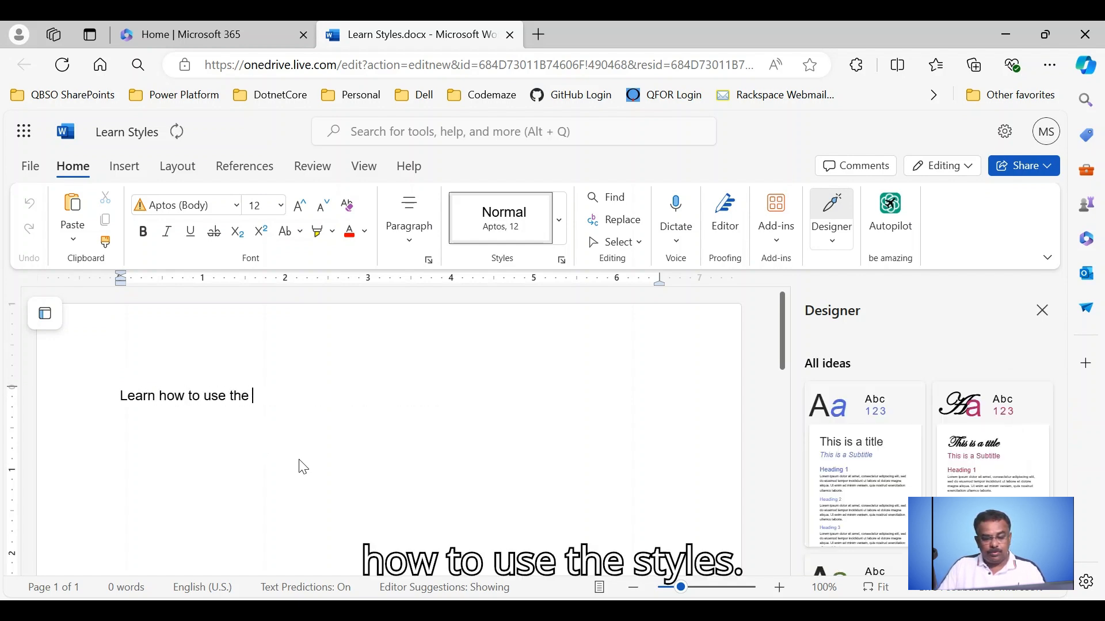
type("Styles")
key("Return")
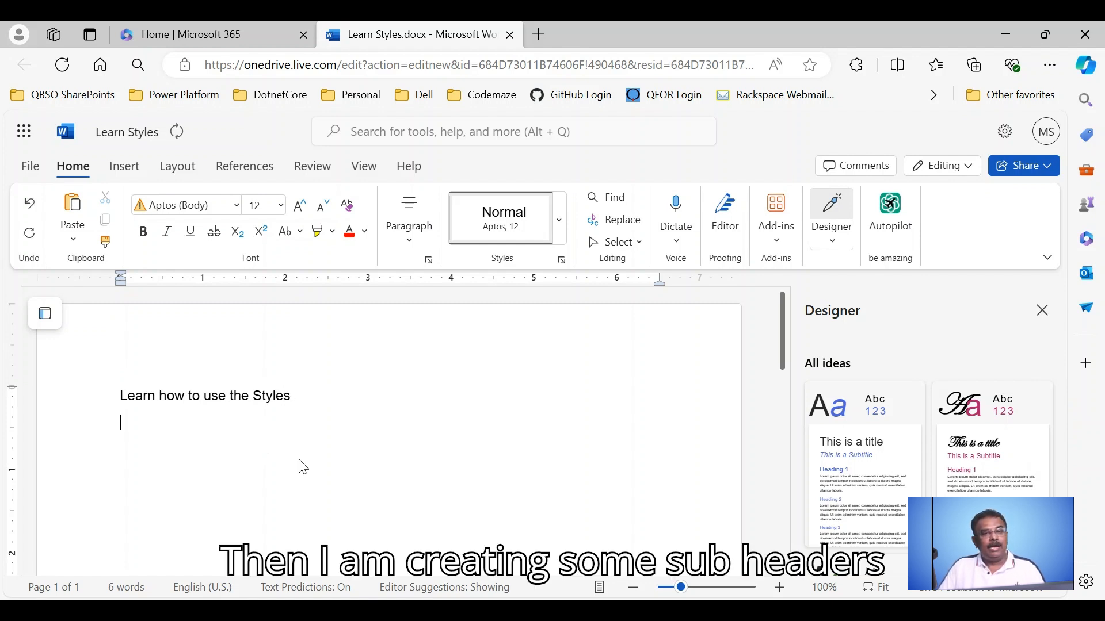
- Write "How to use Header 1" as the second line and start a new line
type("How to use")
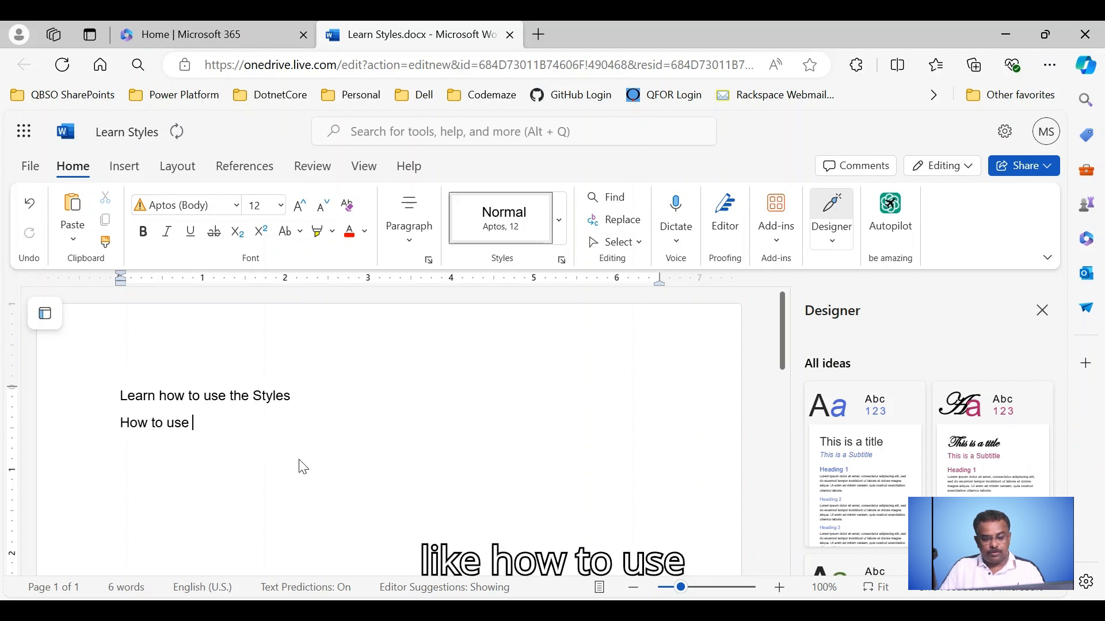
type(" Heder 1")
key("BackSpace")
key("BackSpace")
key("BackSpace")
key("BackSpace")
key("BackSpace")
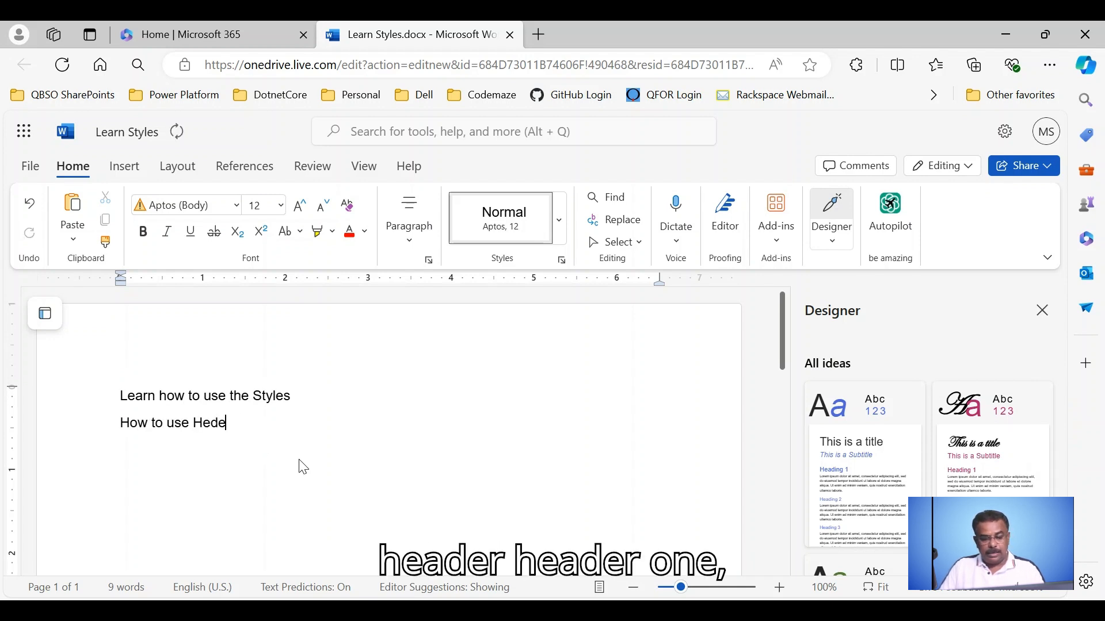
type("ader 1")
key("Return")
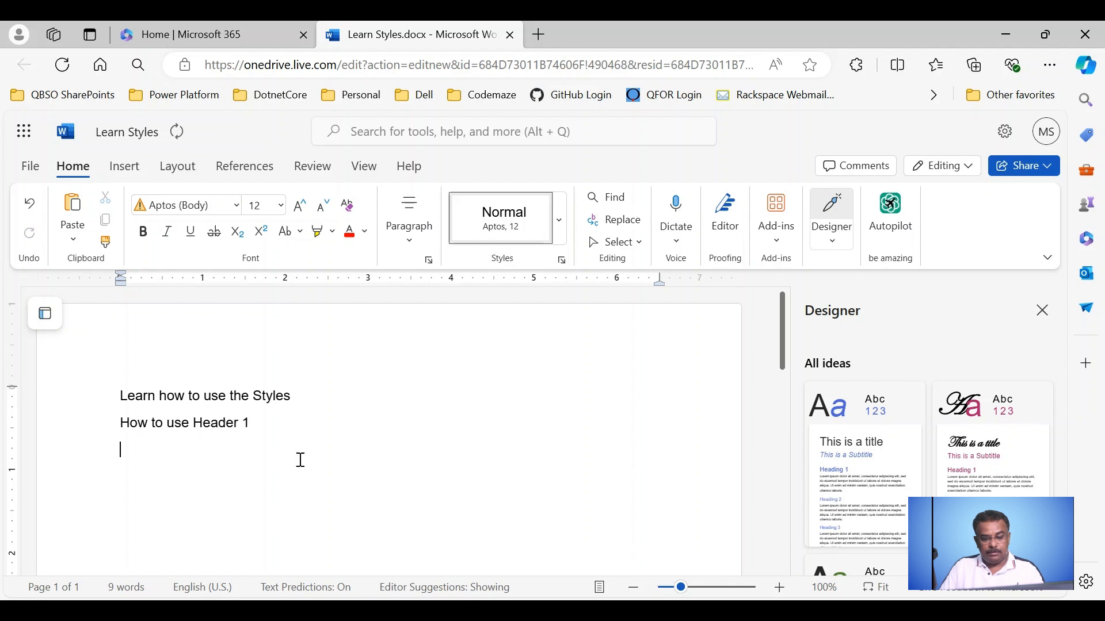
- Write "How to type the contents of the Paragraph 1" as the third line and start a new line
type("How to type ")
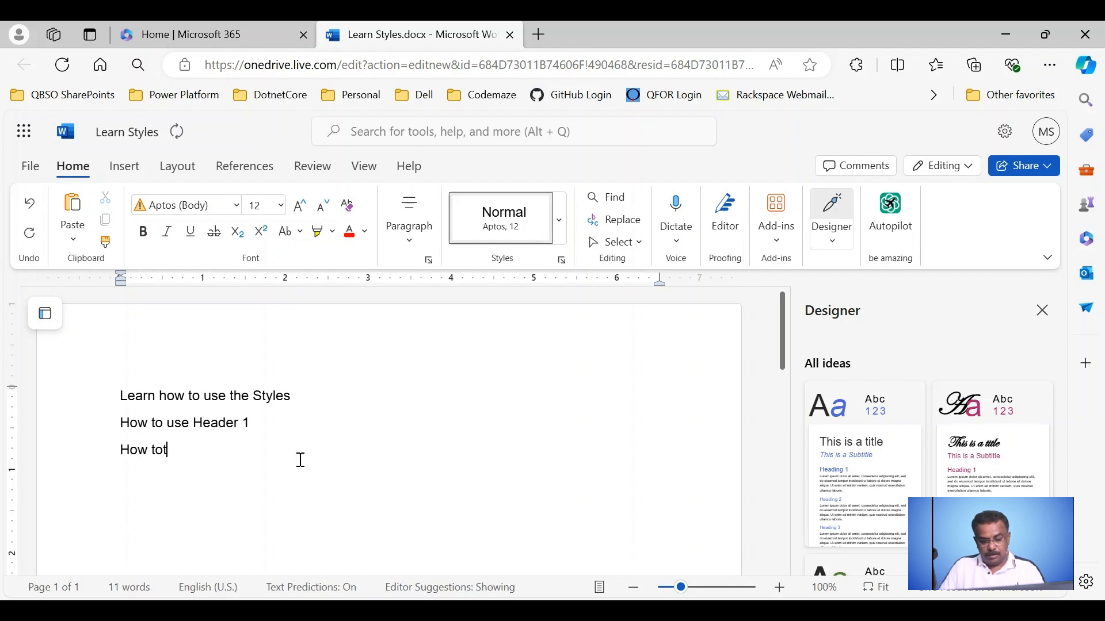
type("the ")
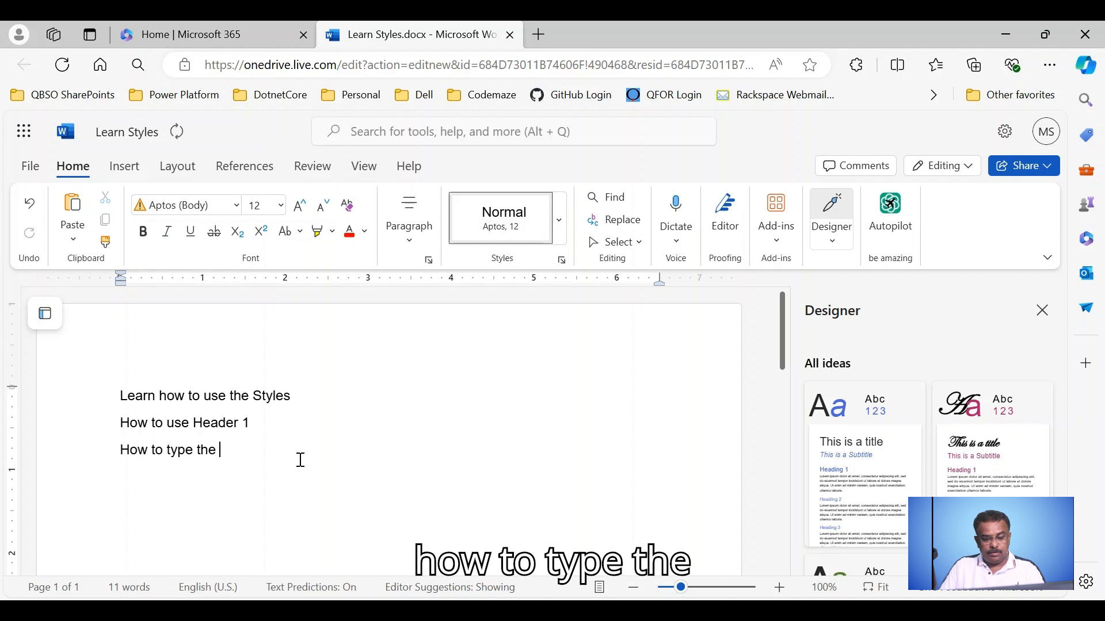
type("contents fo the")
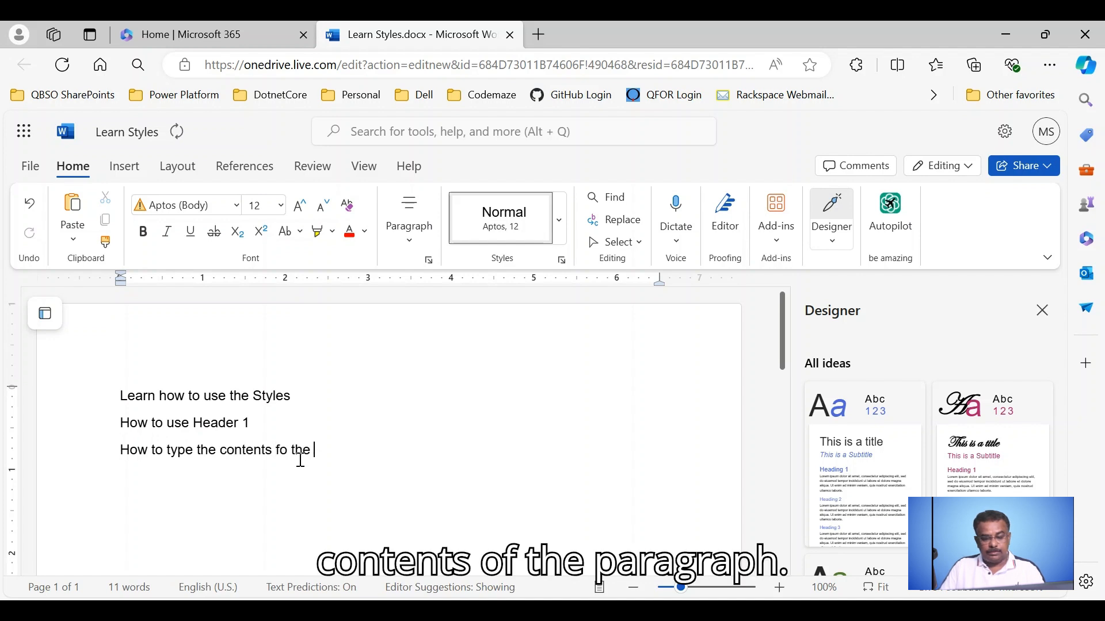
key("BackSpace")
key("BackSpace")
key("BackSpace")
key("BackSpace")
key("BackSpace")
key("BackSpace")
type("of the")
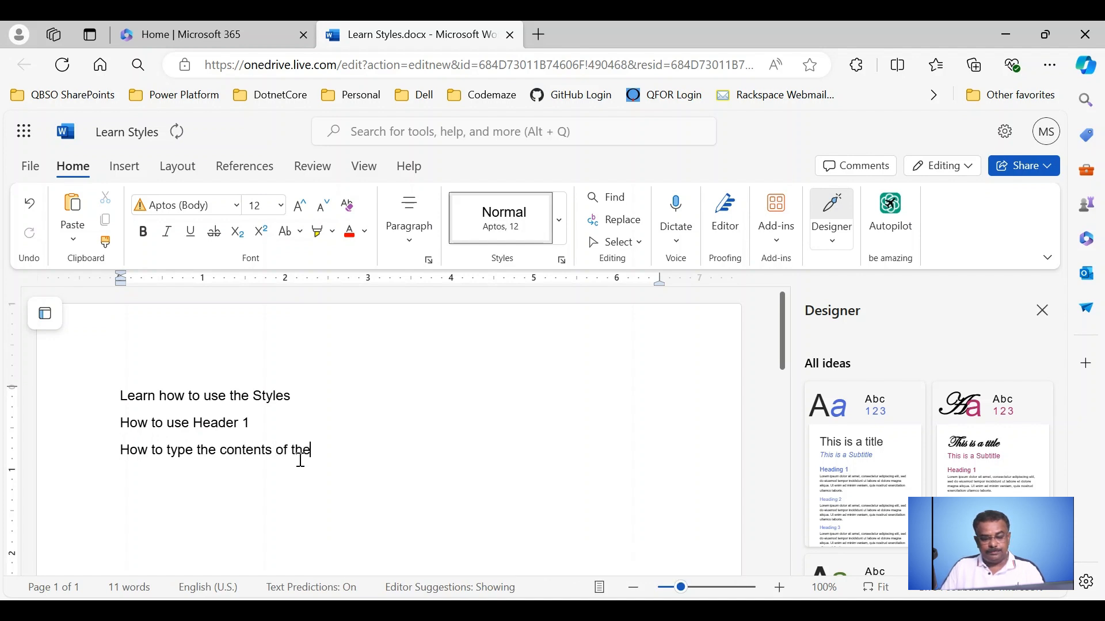
type(" Paragraph ")
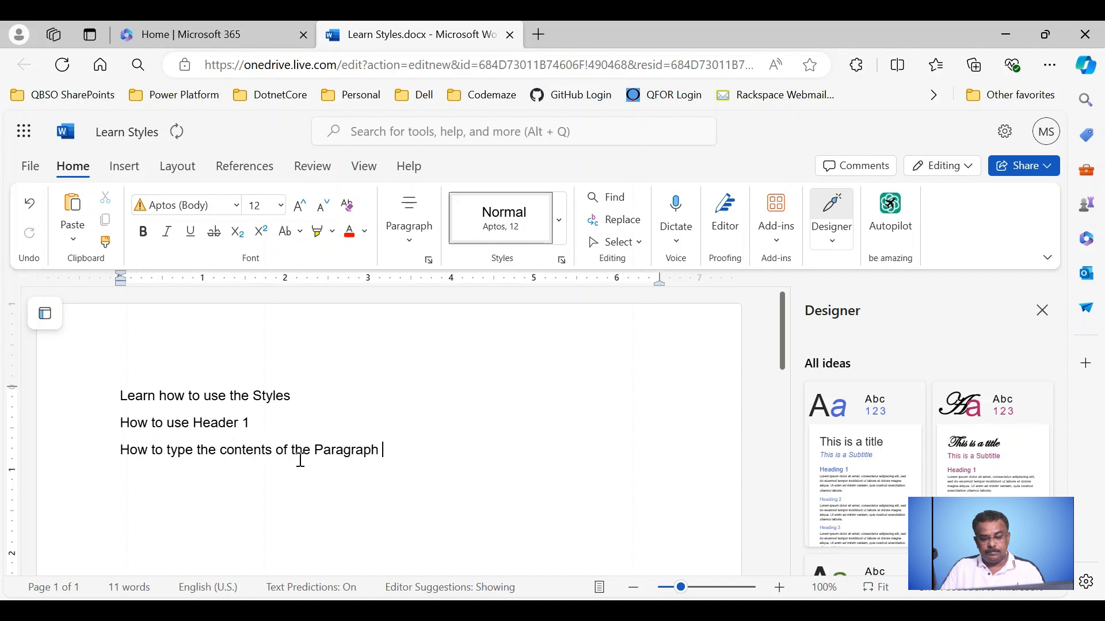
type("1")
key("Return")
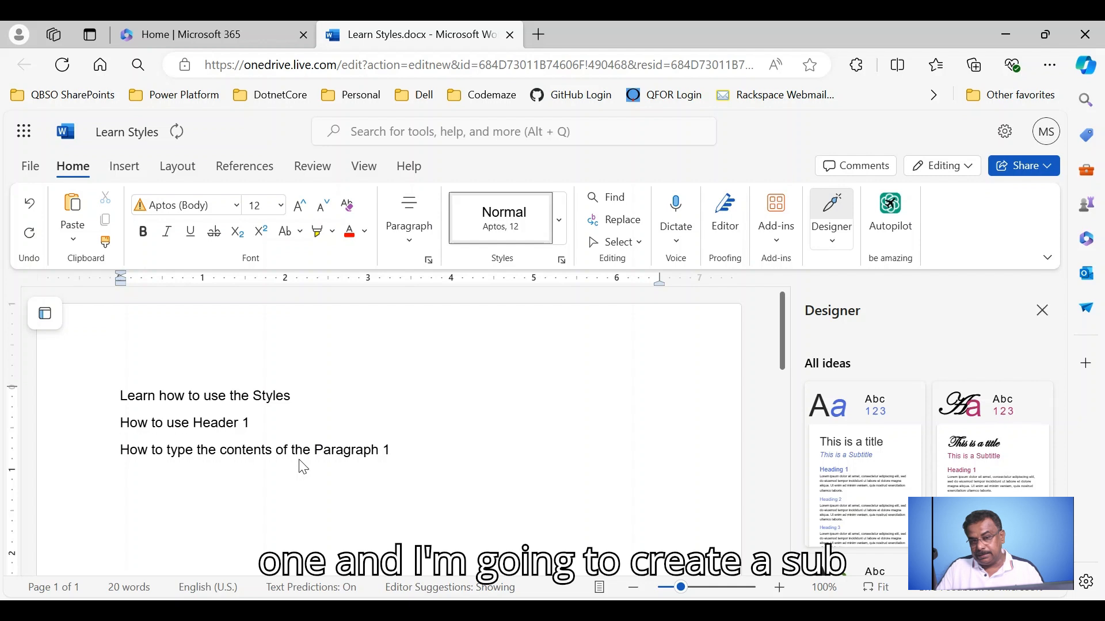
- Start a "Sub Heade" line, delete it together with the 1 after "Paragraph", and restore an empty line below
type("Sub Heade")
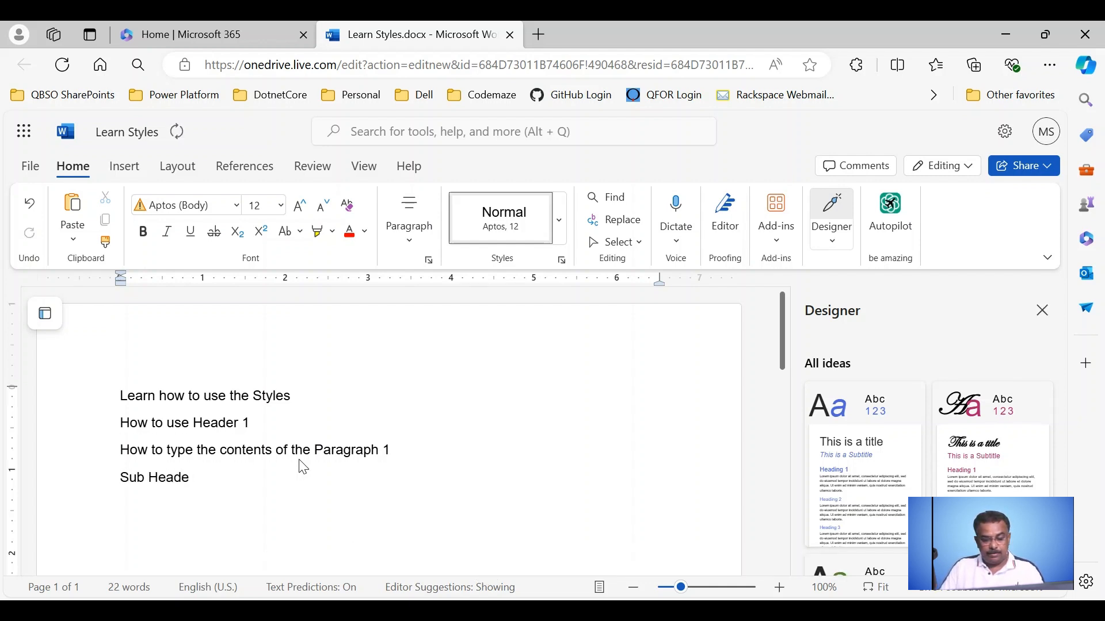
key("BackSpace")
key("BackSpace")
key("BackSpace")
key("BackSpace")
key("BackSpace")
key("BackSpace")
key("BackSpace")
key("BackSpace")
key("BackSpace")
key("BackSpace")
key("BackSpace")
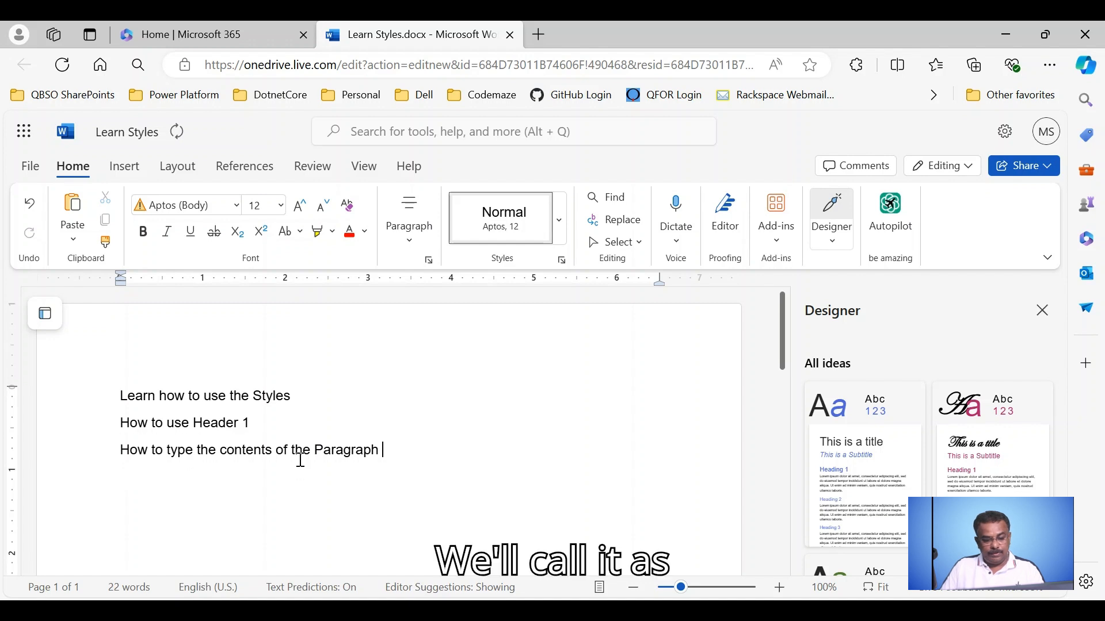
key("ctrl+z")
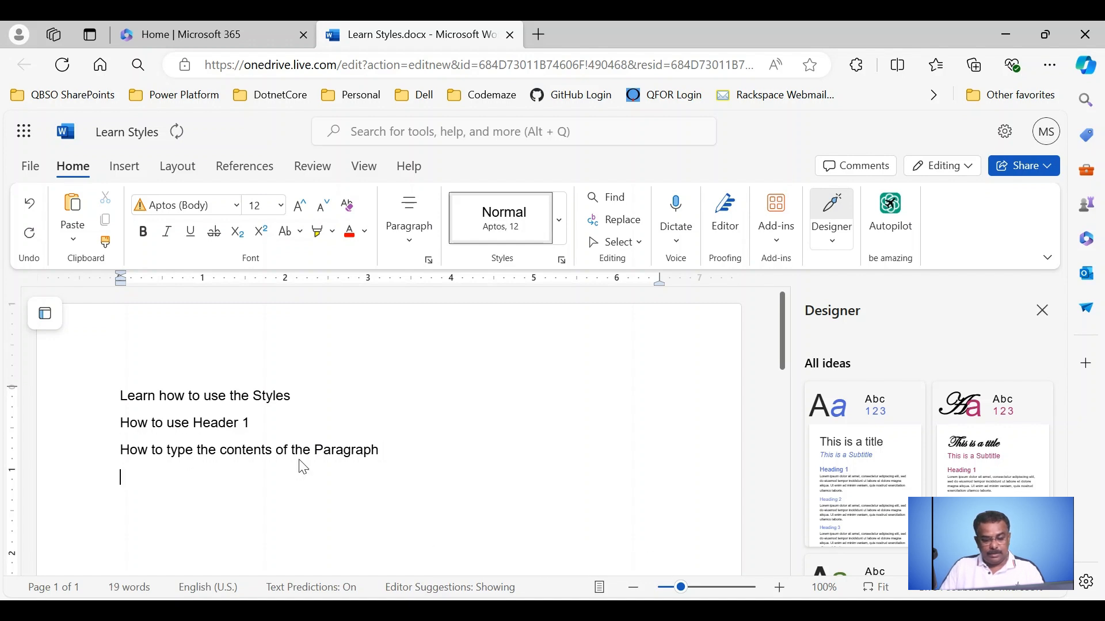
- Write "How to user Header 2" as the fourth line and start a new line
type("Ho")
key("BackSpace")
type("w to user Hedere")
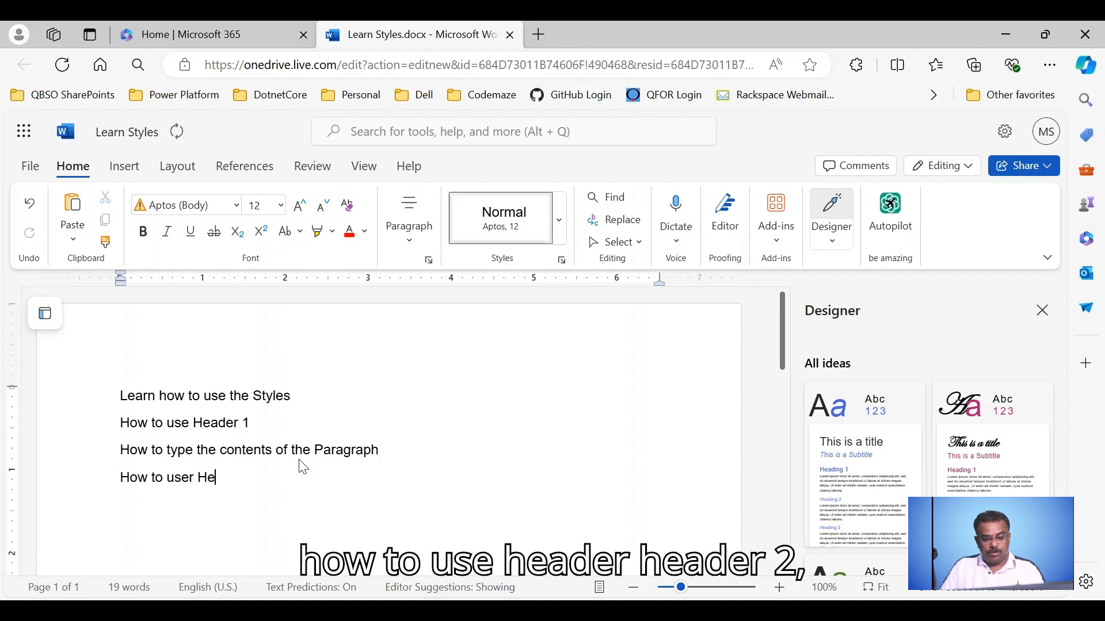
key("BackSpace")
key("BackSpace")
key("BackSpace")
key("BackSpace")
type("ader 2")
key("Return")
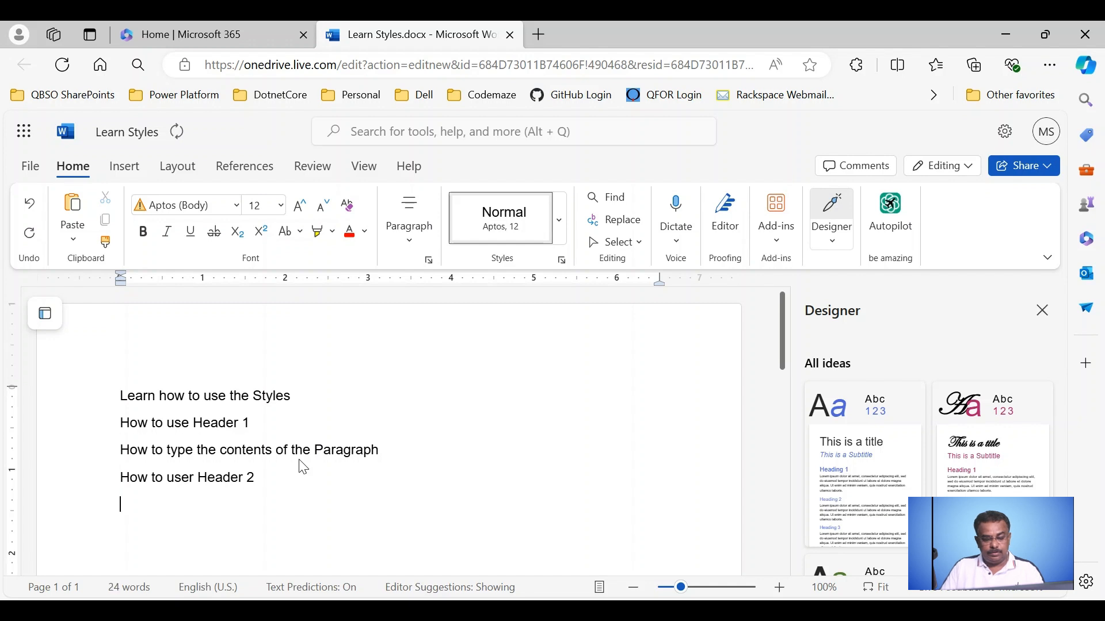
- Write "How to Use Header 3" as the fifth line, leaving no text after it
type("How to U")
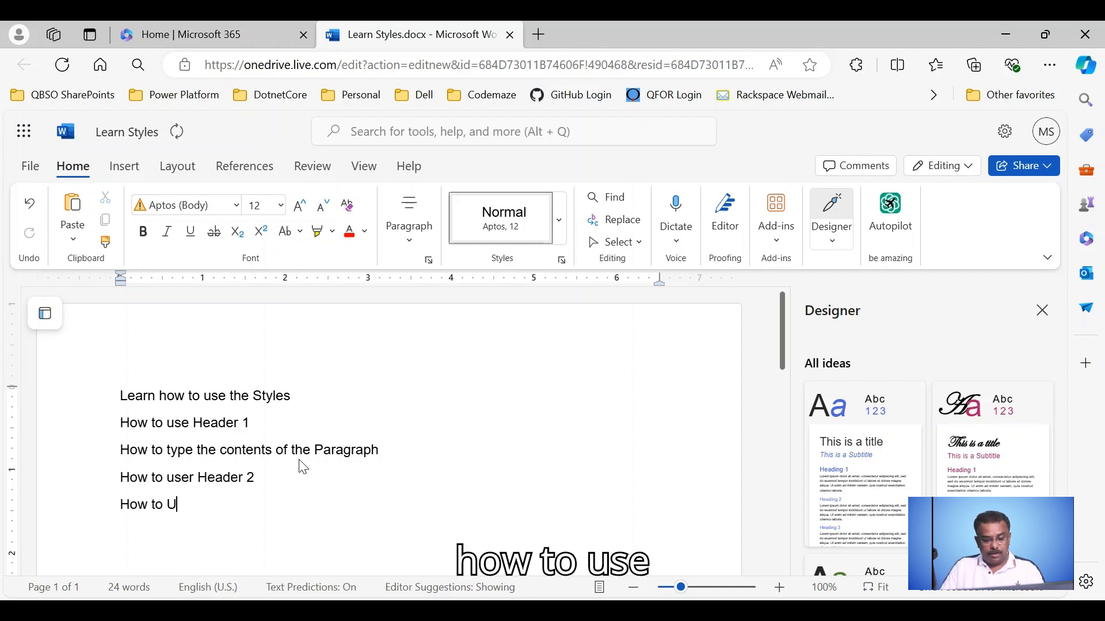
type("se Head")
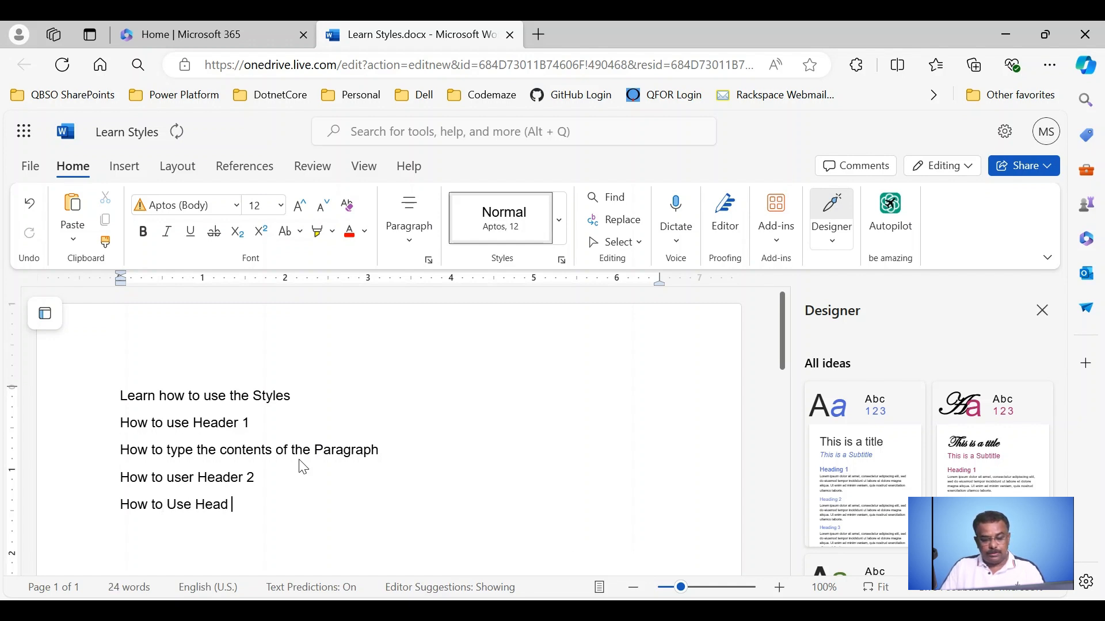
type("er 3")
key("Return")
type("Wht")
key("BackSpace")
key("BackSpace")
key("BackSpace")
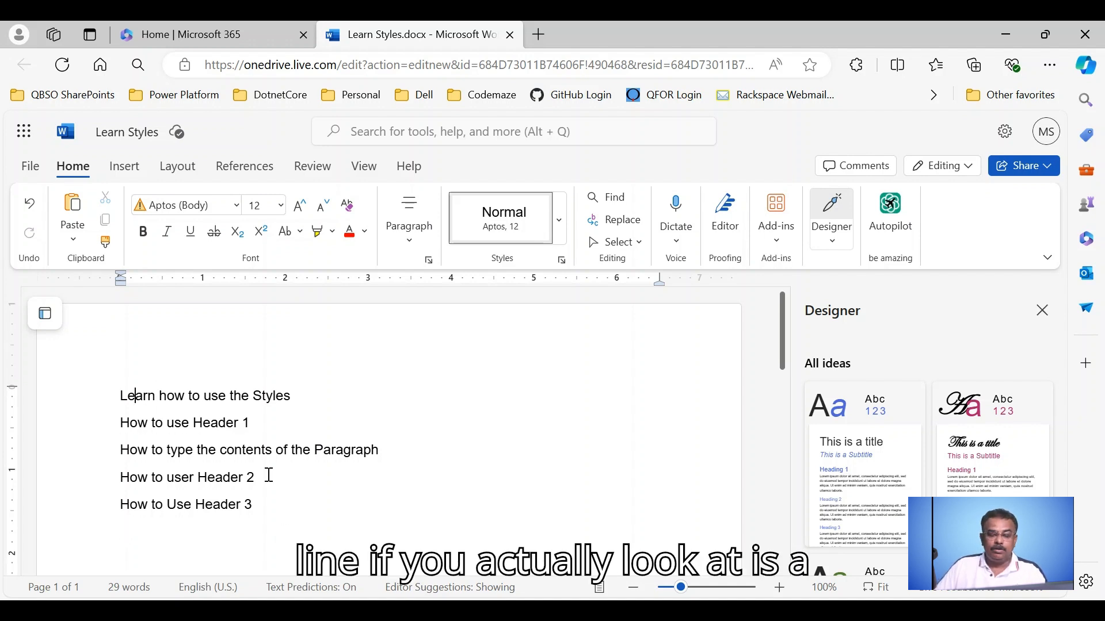
- Apply the Title style to the first line, "Learn how to use the Styles"
left_click(136, 396)
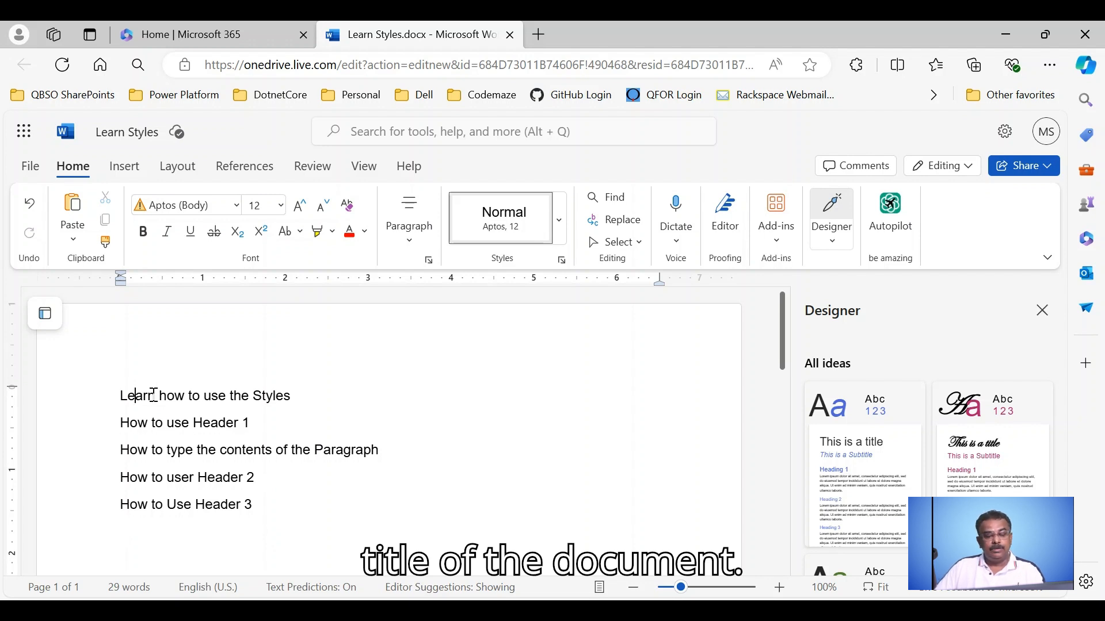
left_click(561, 229)
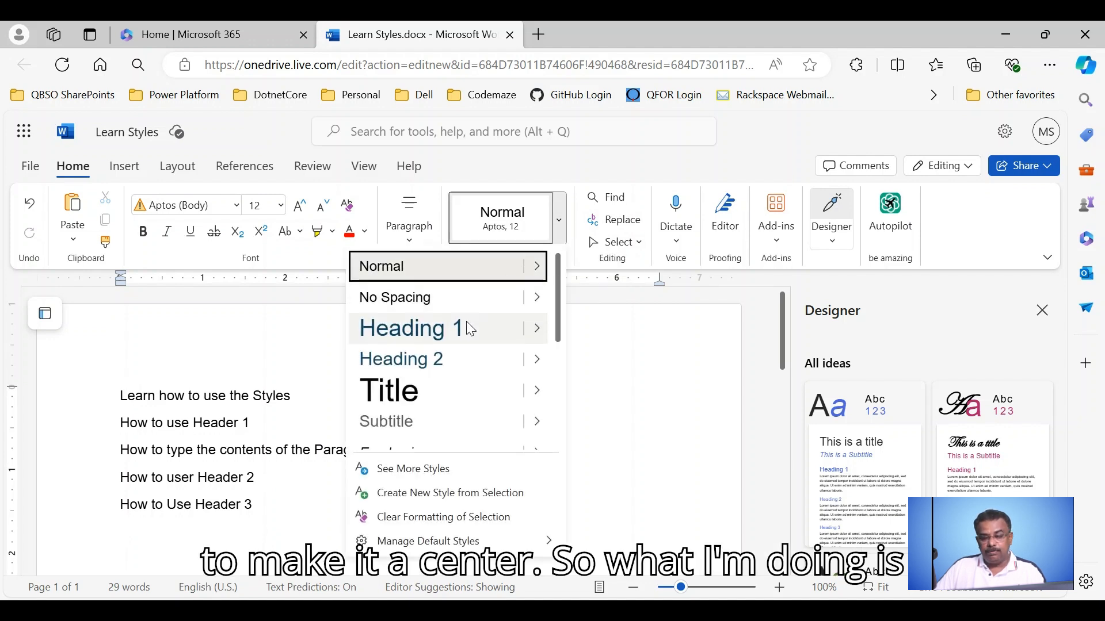
left_click(536, 266)
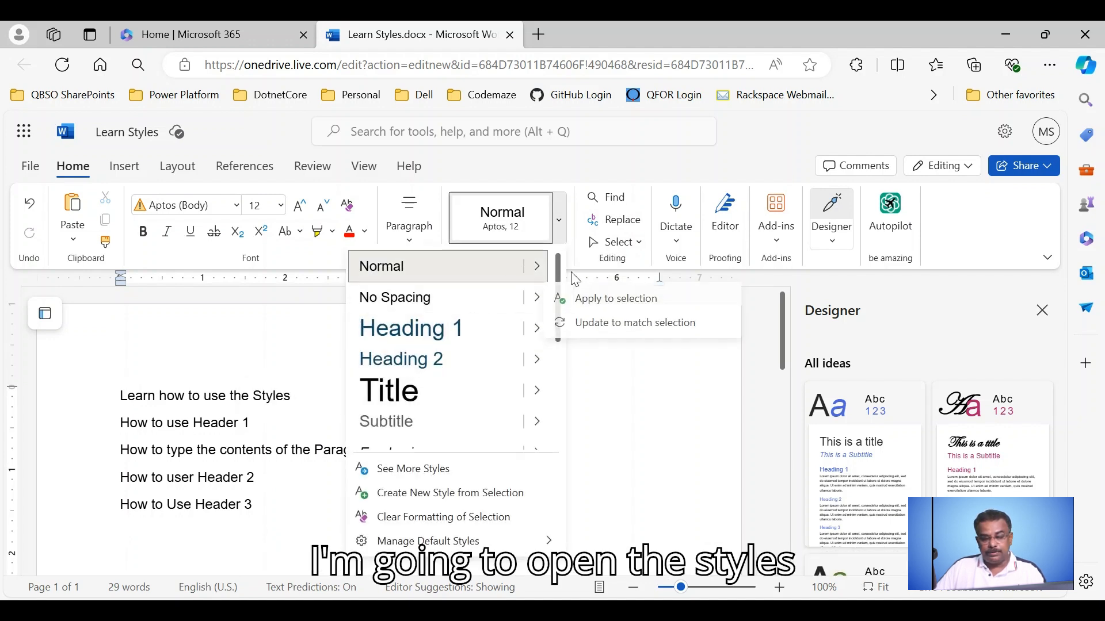
left_click(561, 227)
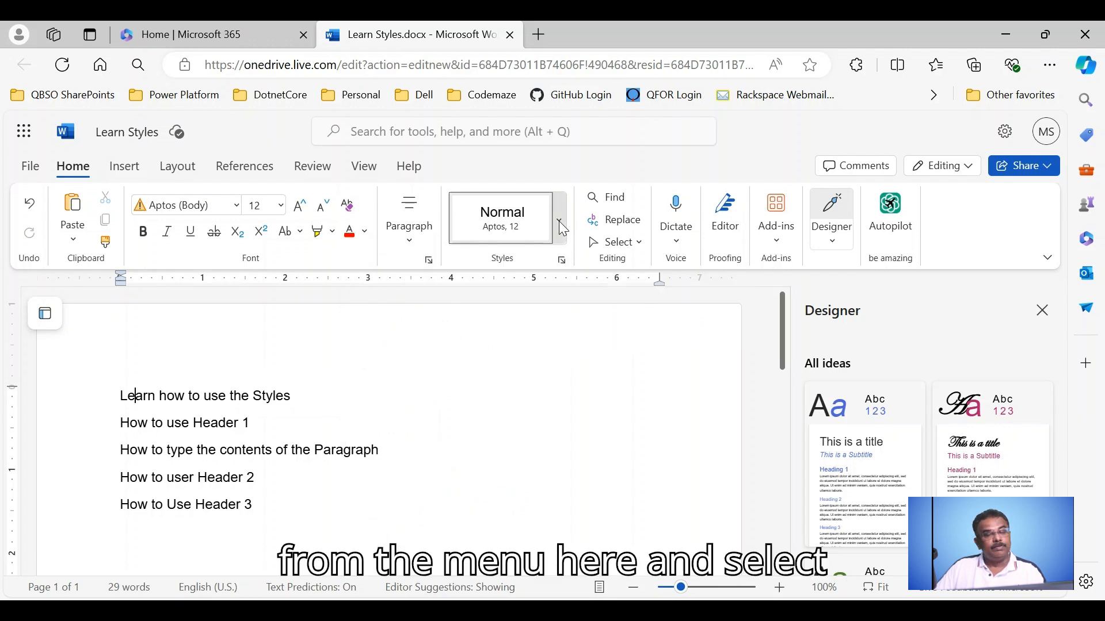
left_click(562, 228)
left_click(419, 390)
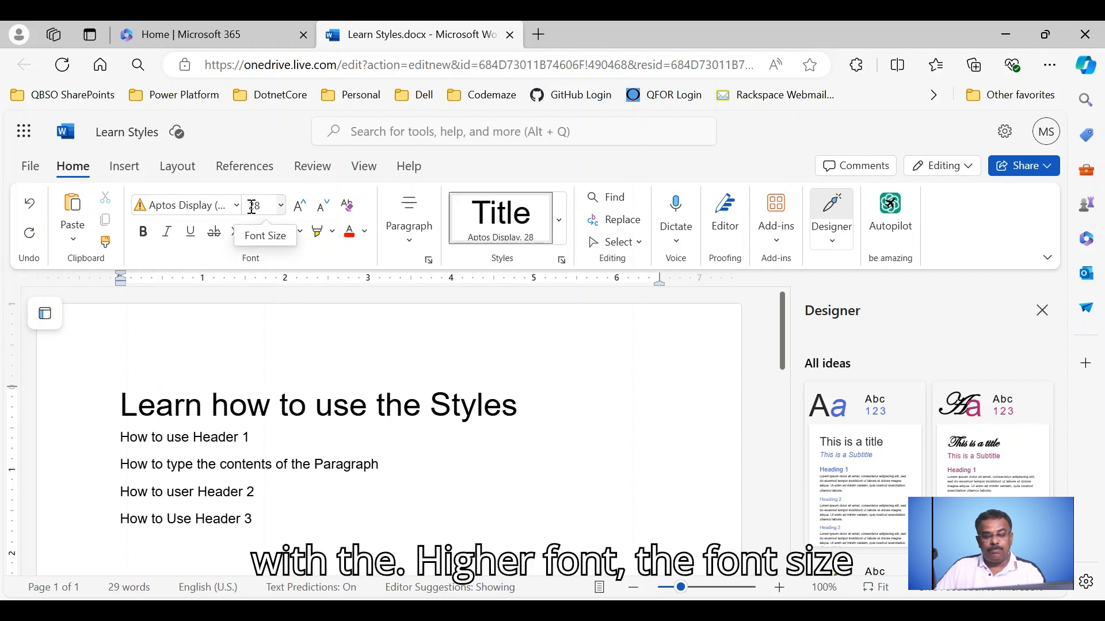
- Apply the Heading 1 style to the line "How to use Header 1" and place the cursor in the paragraph line below it
left_click(156, 437)
left_click(558, 224)
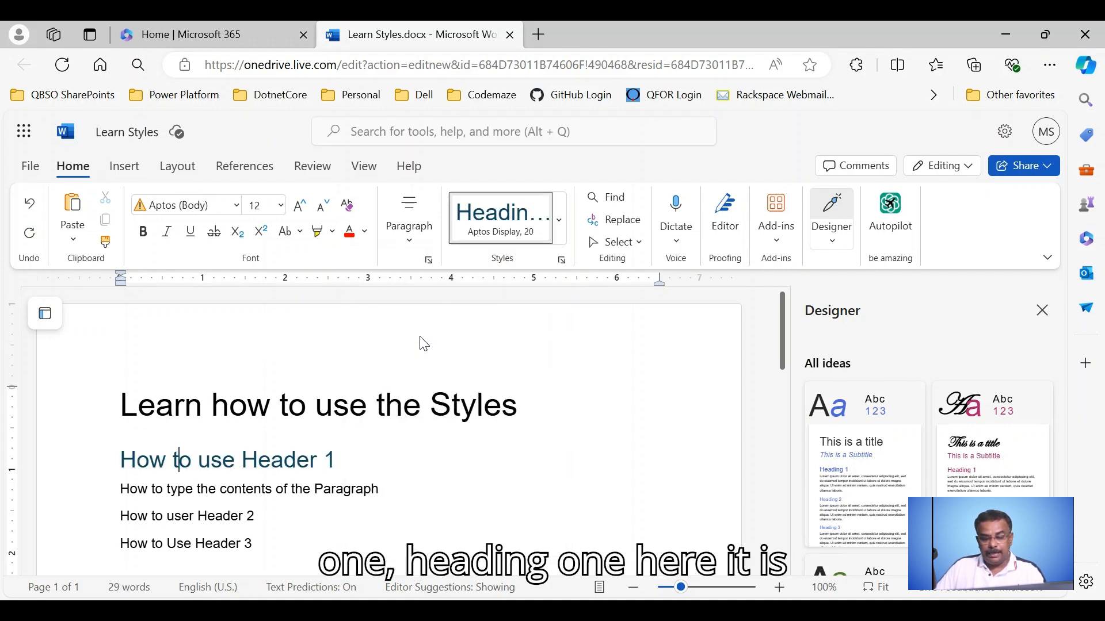
left_click(432, 336)
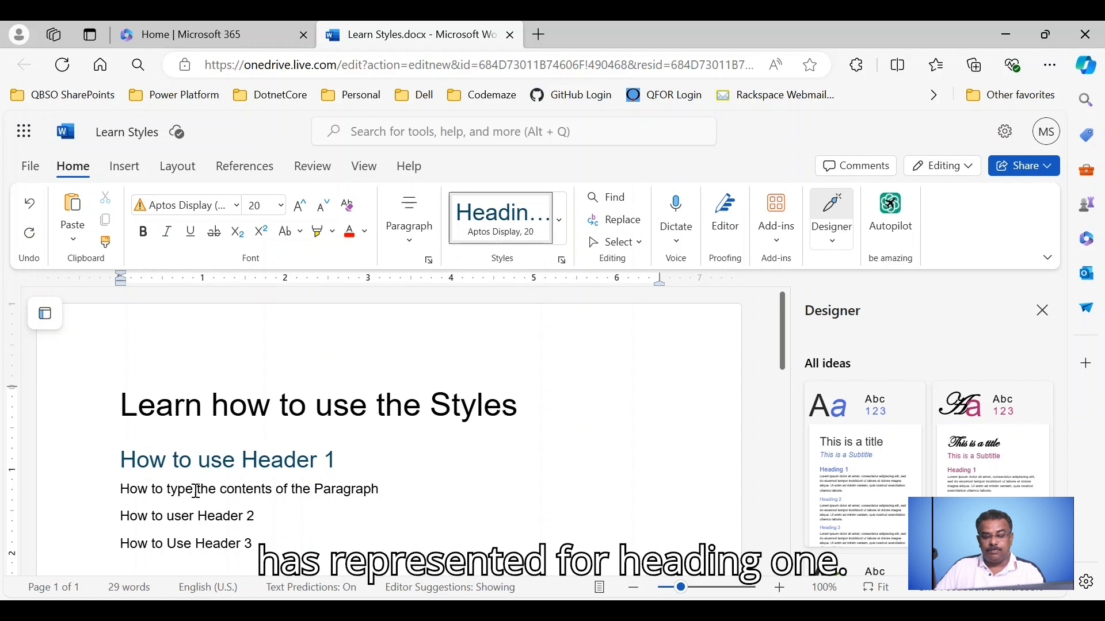
left_click(178, 490)
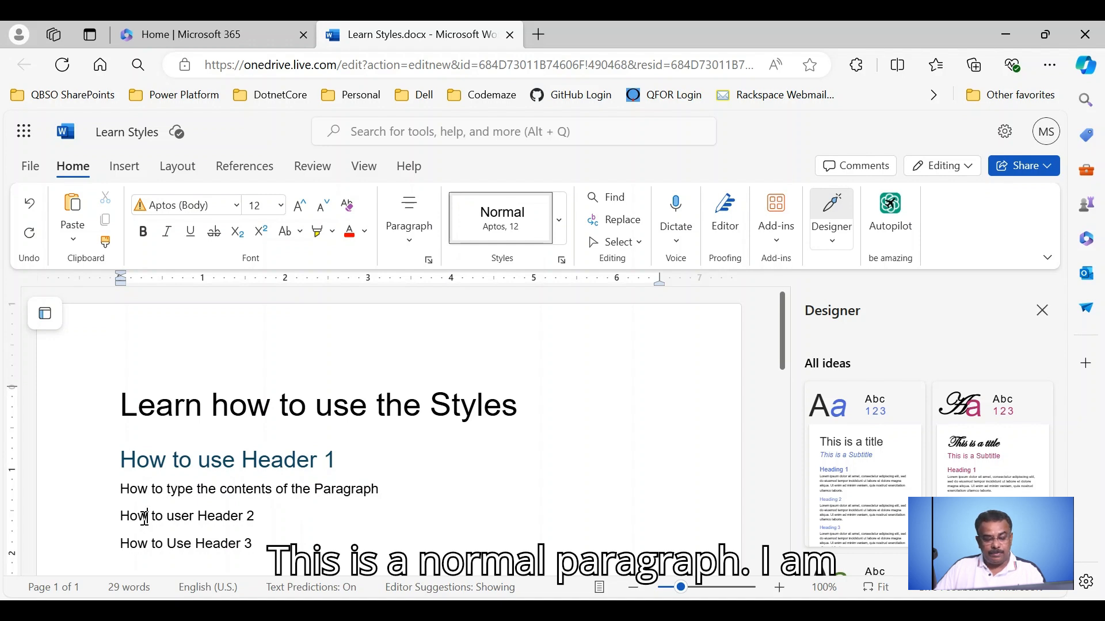
- Apply the Heading 2 style to "How to user Header 2" and the Heading 3 style to "How to Use Header 3"
left_click(559, 220)
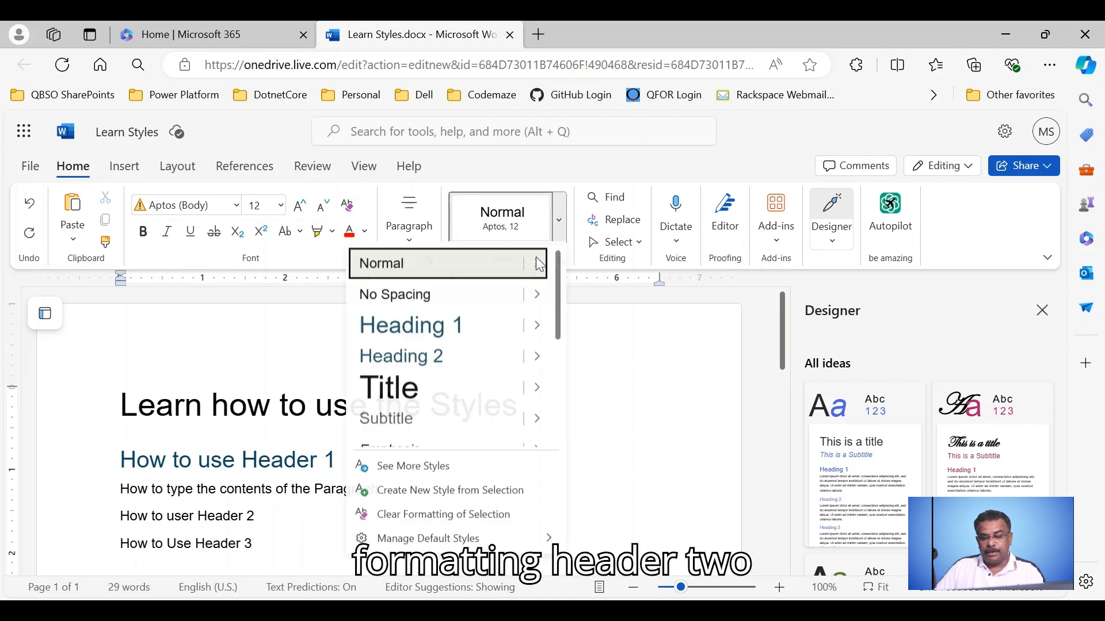
left_click(438, 362)
left_click(182, 544)
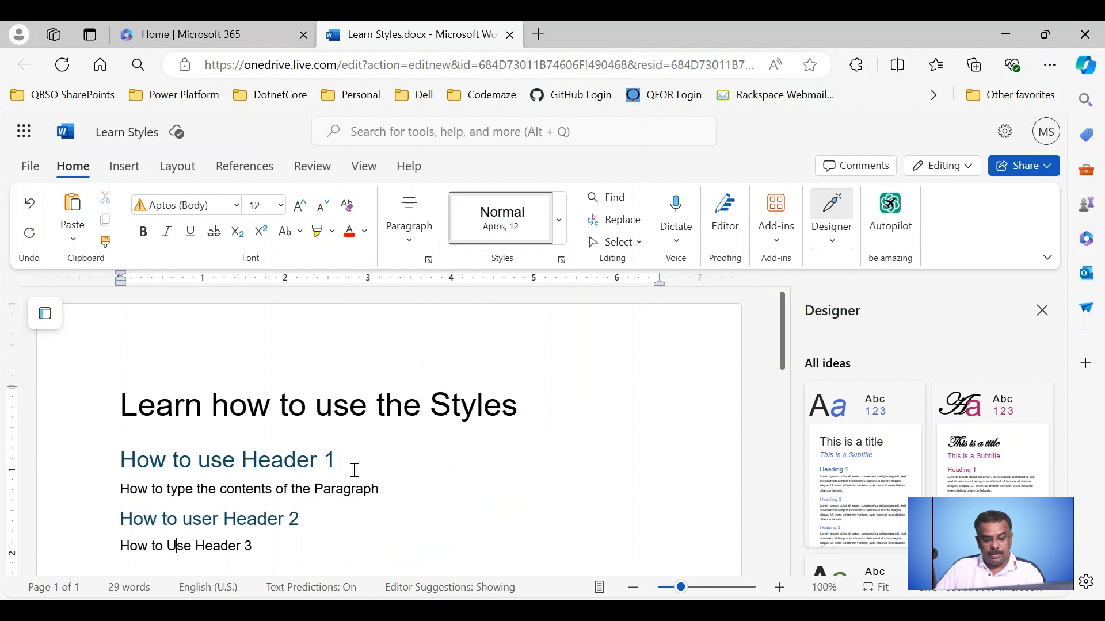
left_click(559, 221)
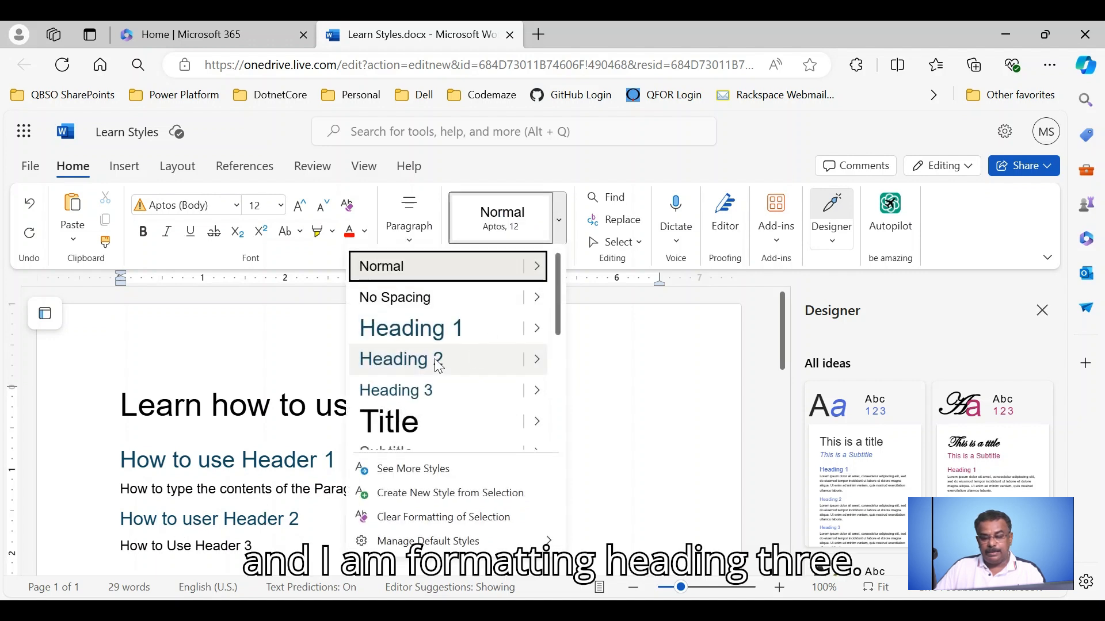
left_click(407, 389)
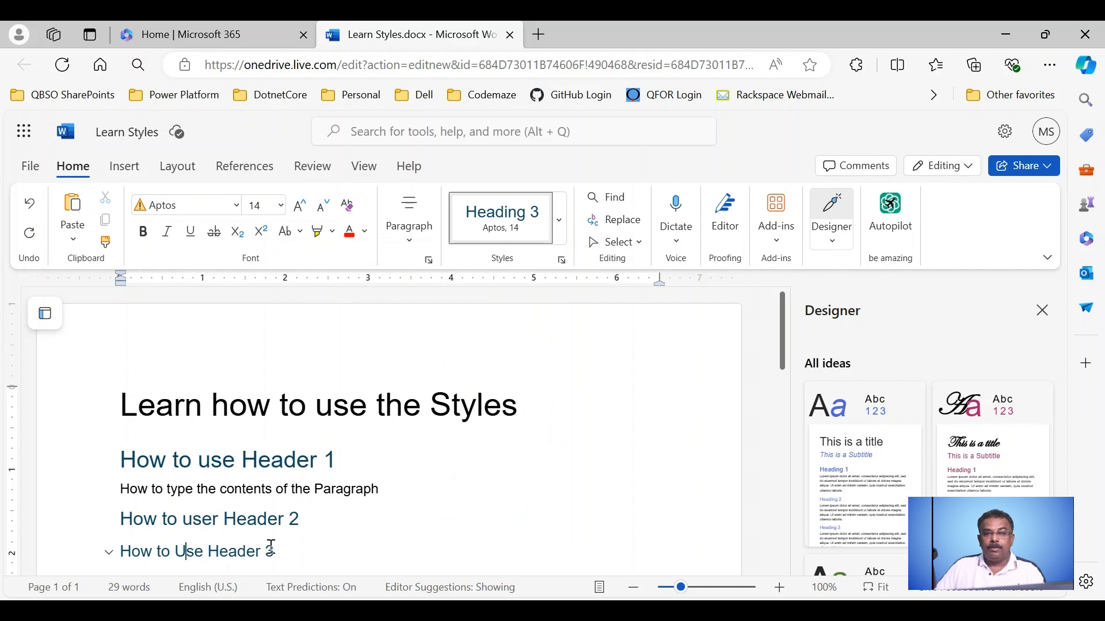
- Check the style and font size of the title, each heading line and the paragraph line
scroll(221, 529, "down", 3)
scroll(202, 457, "up", 3)
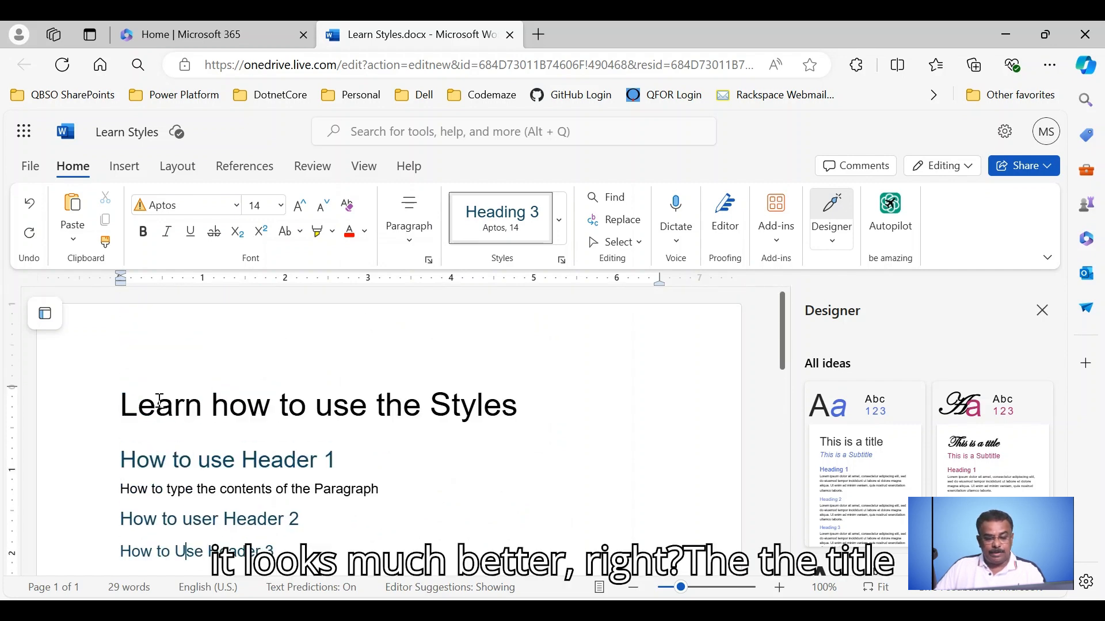
left_click_drag(122, 406, 522, 420)
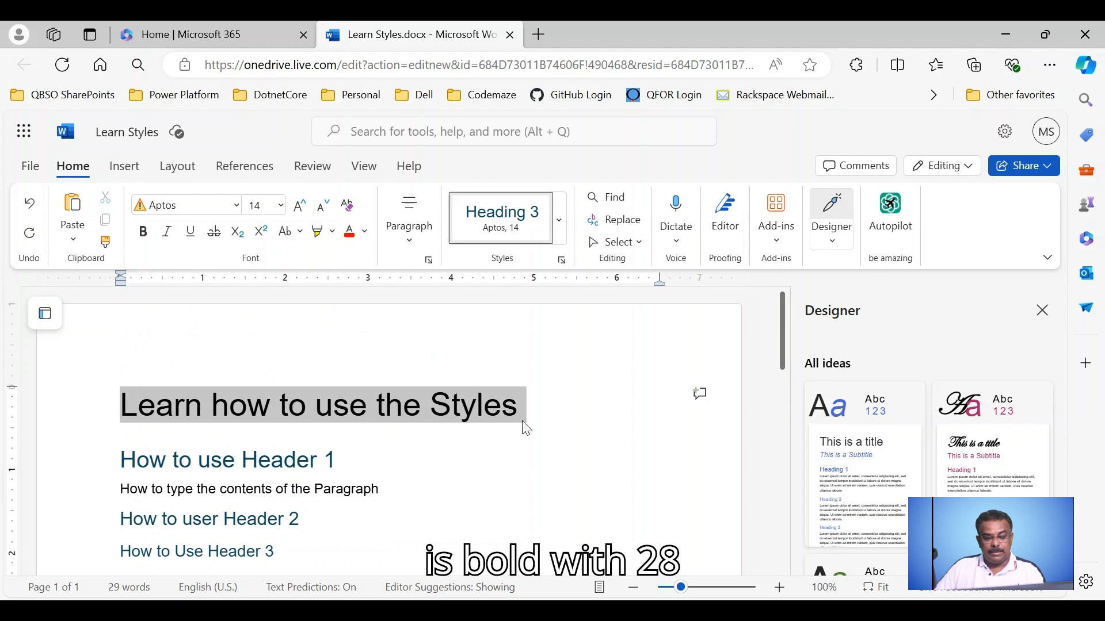
left_click(188, 461)
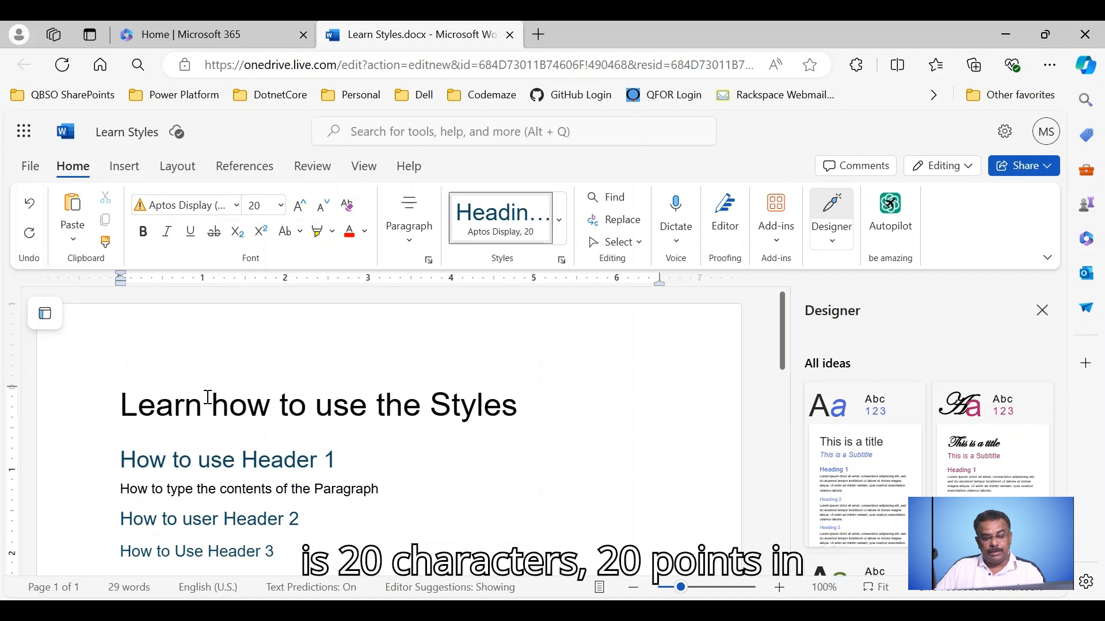
left_click(164, 520)
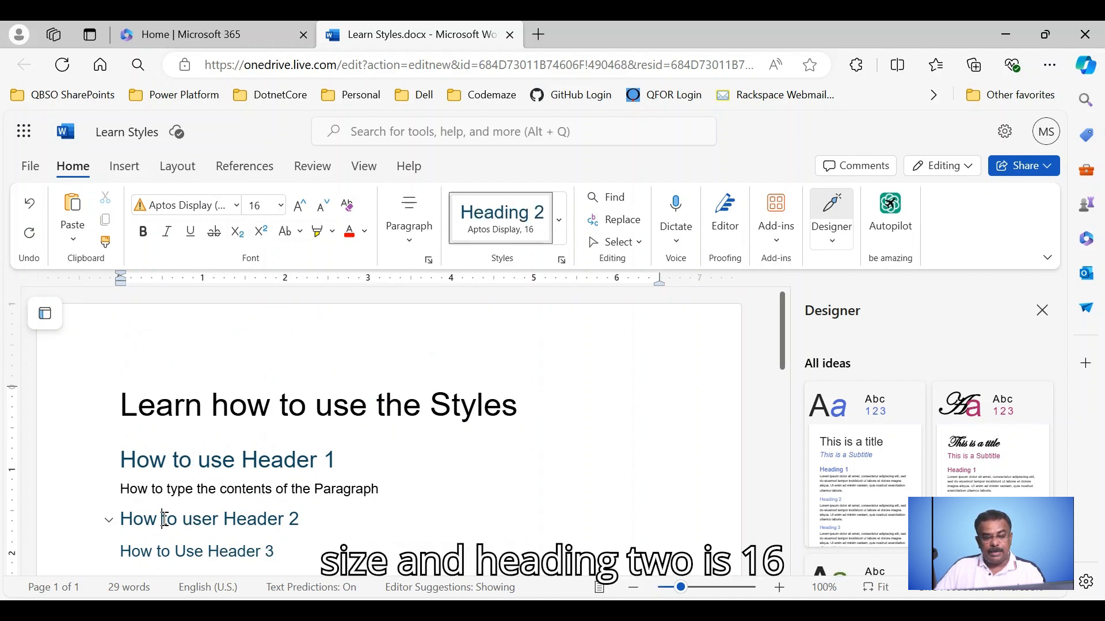
left_click(167, 554)
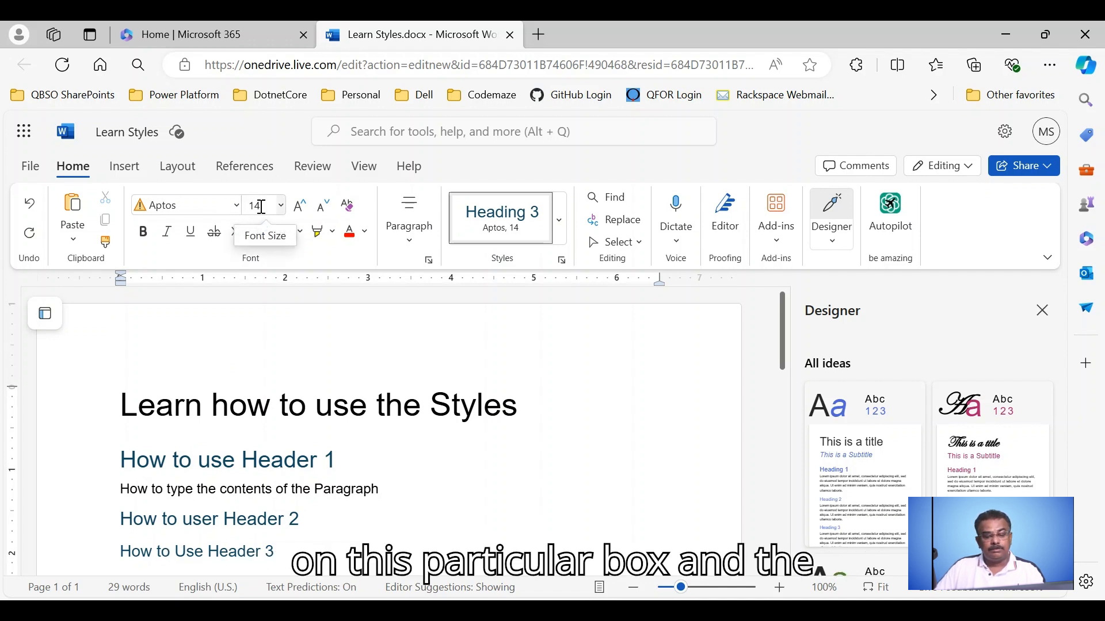
left_click(217, 487)
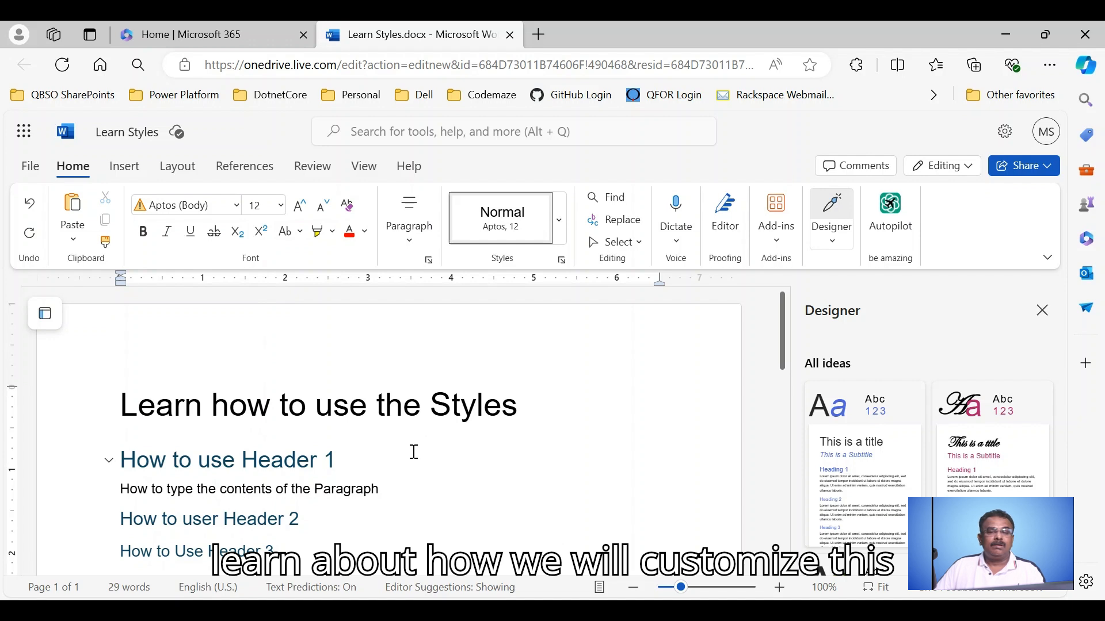
- Make the title line "Learn how to use the Styles" bold and center it
left_click(125, 405)
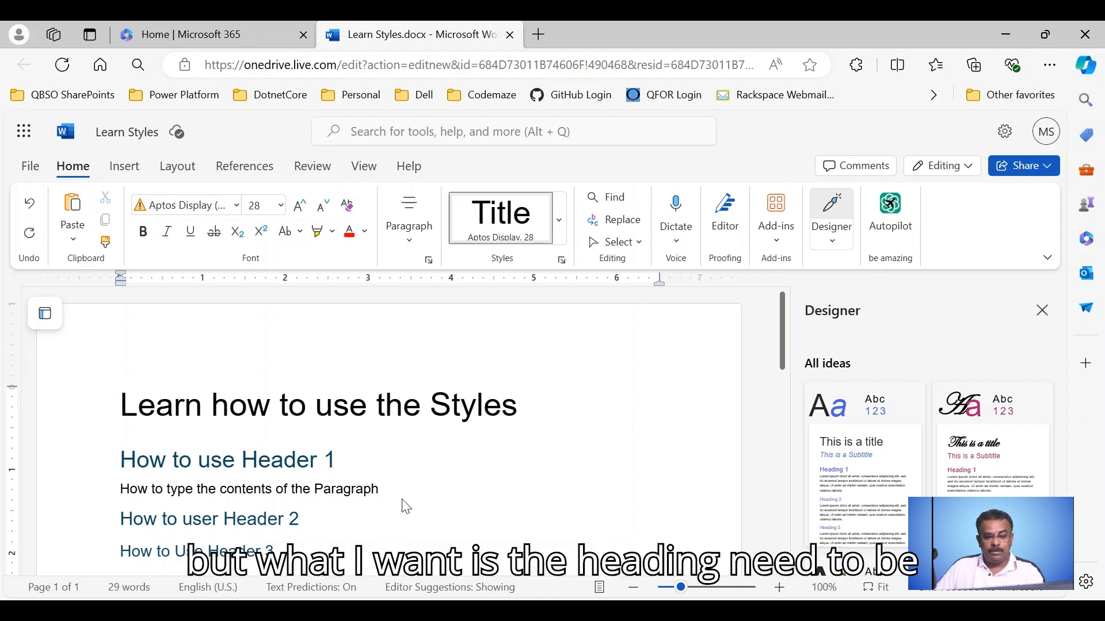
left_click_drag(121, 405, 518, 409)
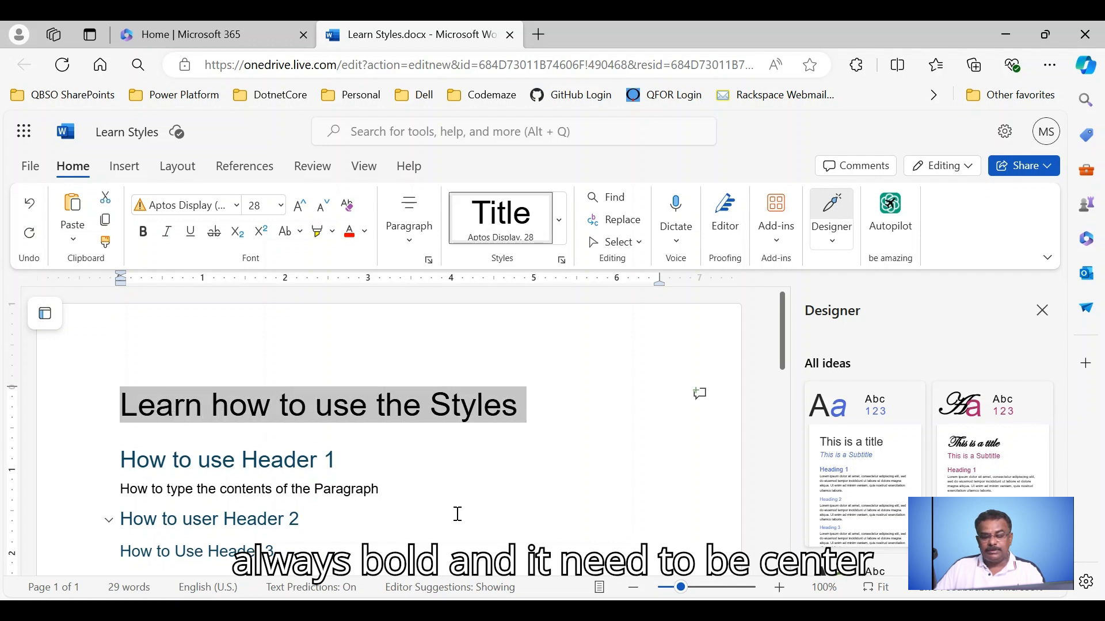
left_click(144, 232)
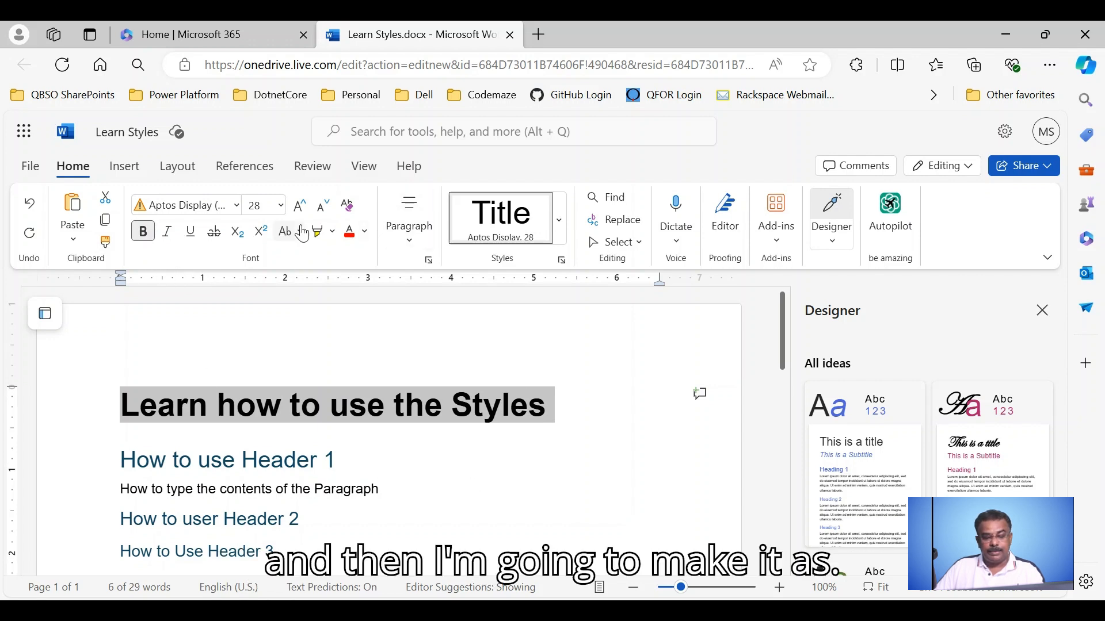
left_click(408, 239)
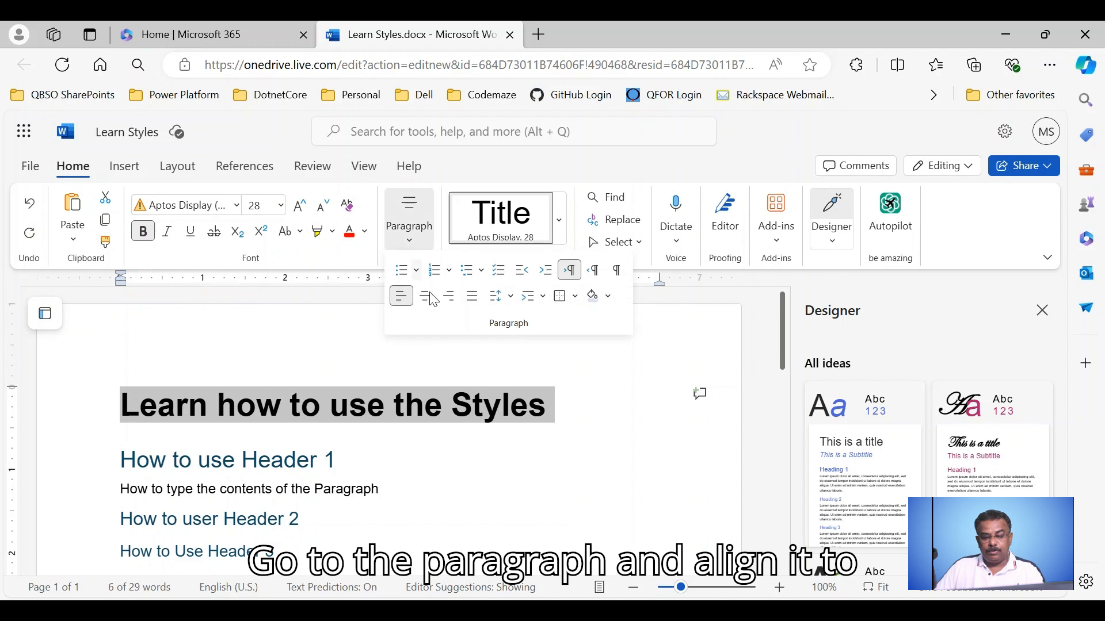
left_click(426, 296)
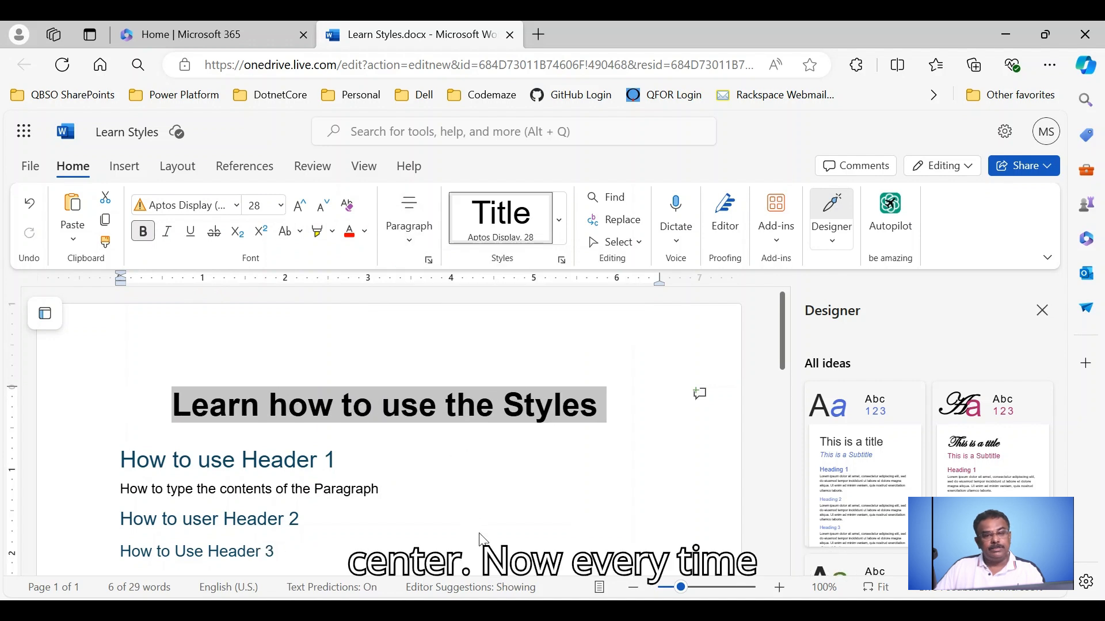
left_click(470, 541)
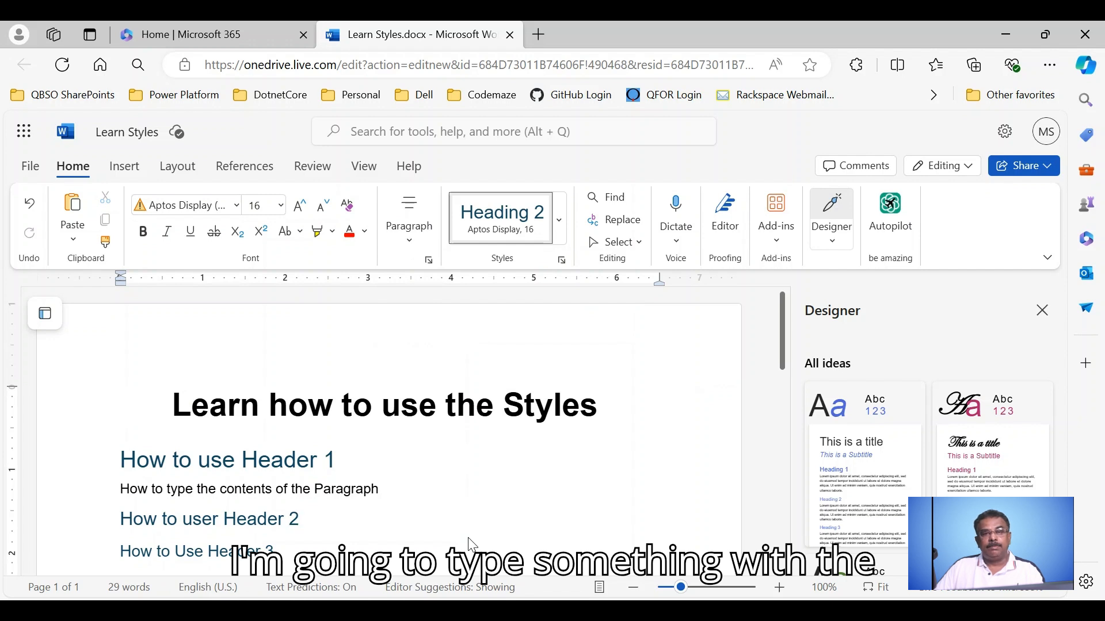
- Write "This is Title 2" as a new line below the "How to Use Header 3" heading
left_click(274, 408)
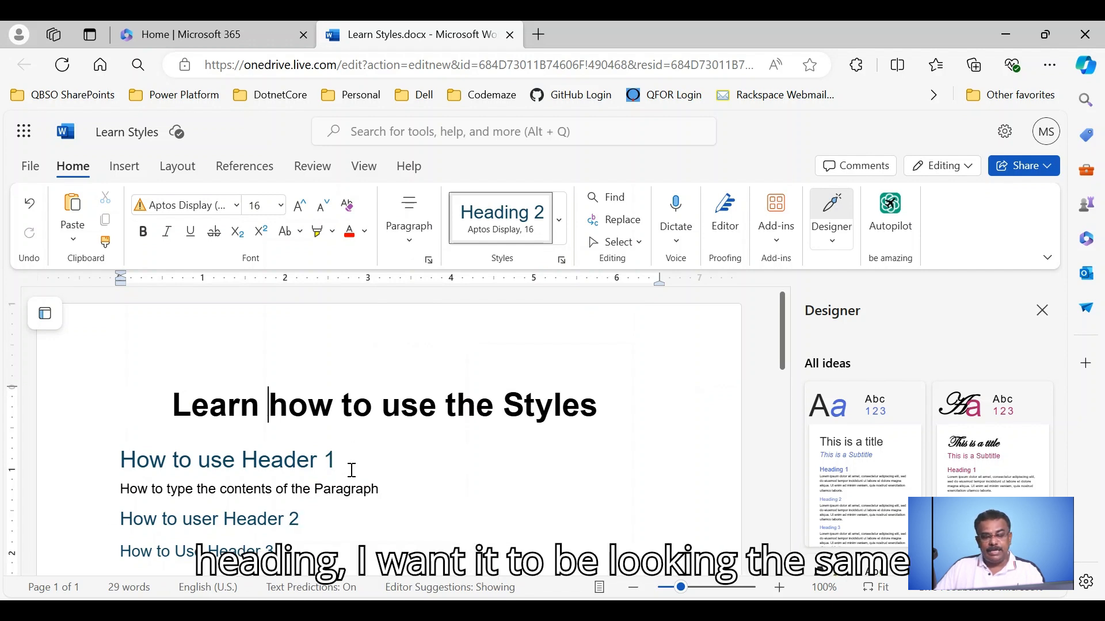
left_click(220, 442)
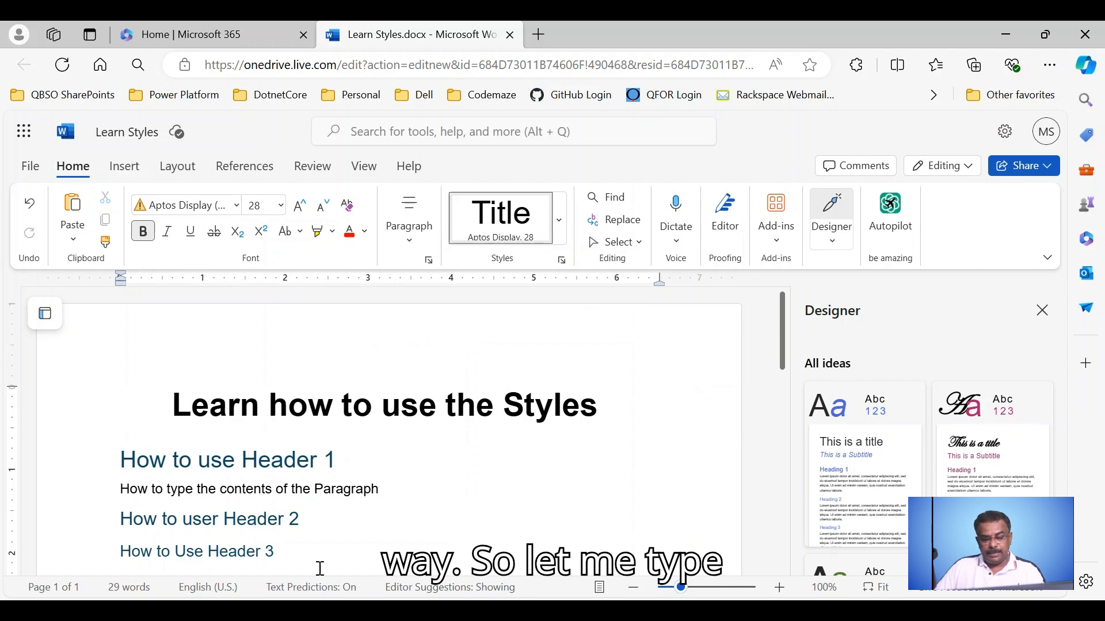
scroll(225, 484, "down", 3)
left_click(200, 458)
scroll(296, 468, "up", 3)
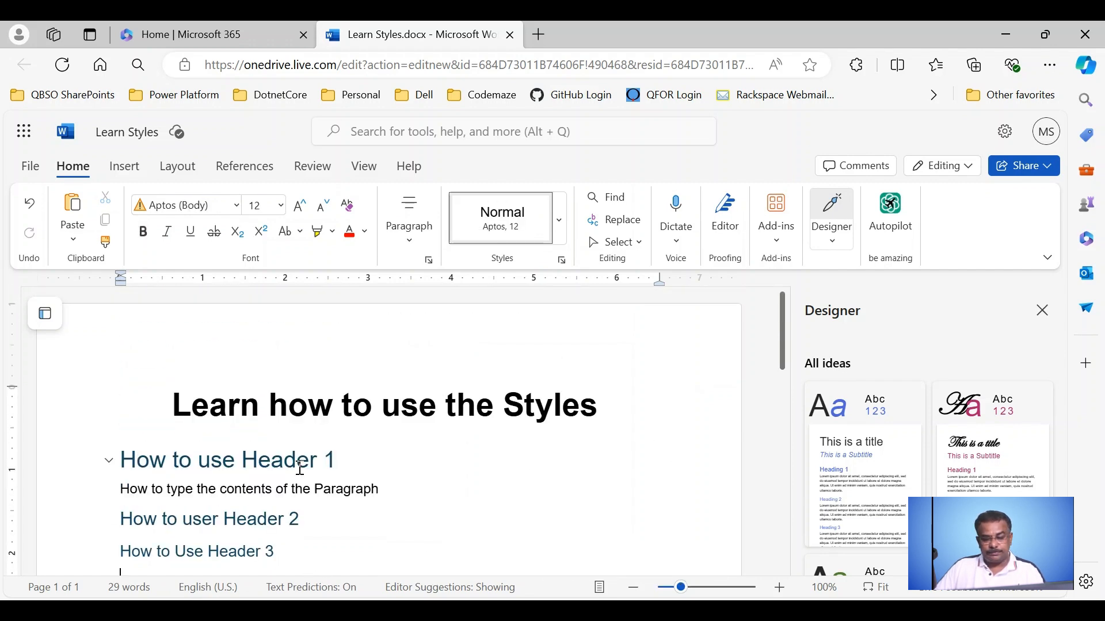
scroll(303, 490, "down", 3)
type("Tis")
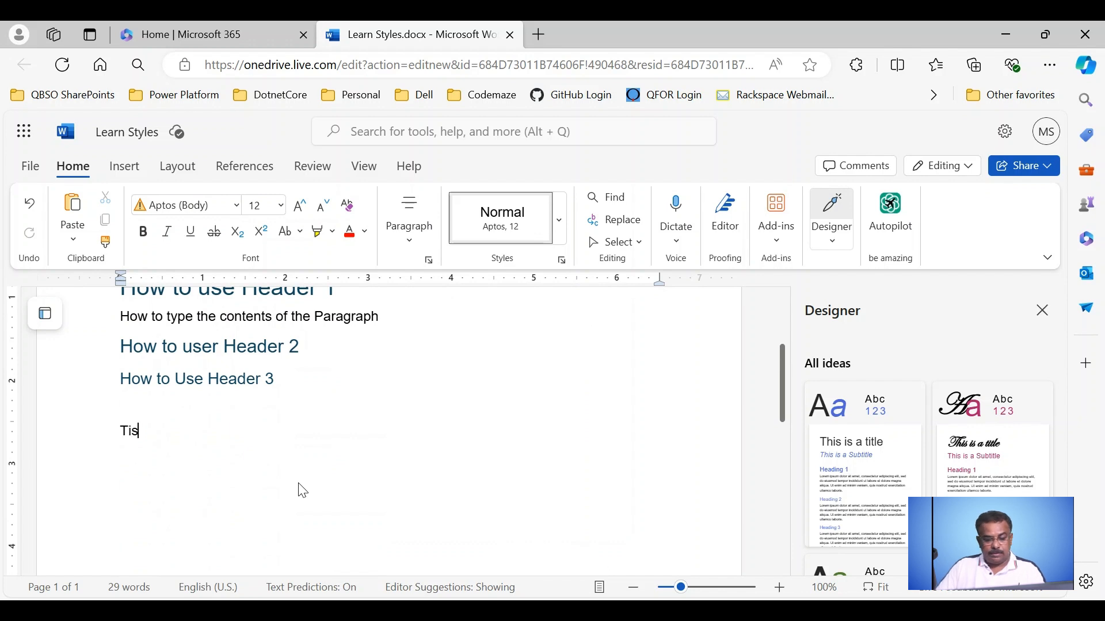
type("his is")
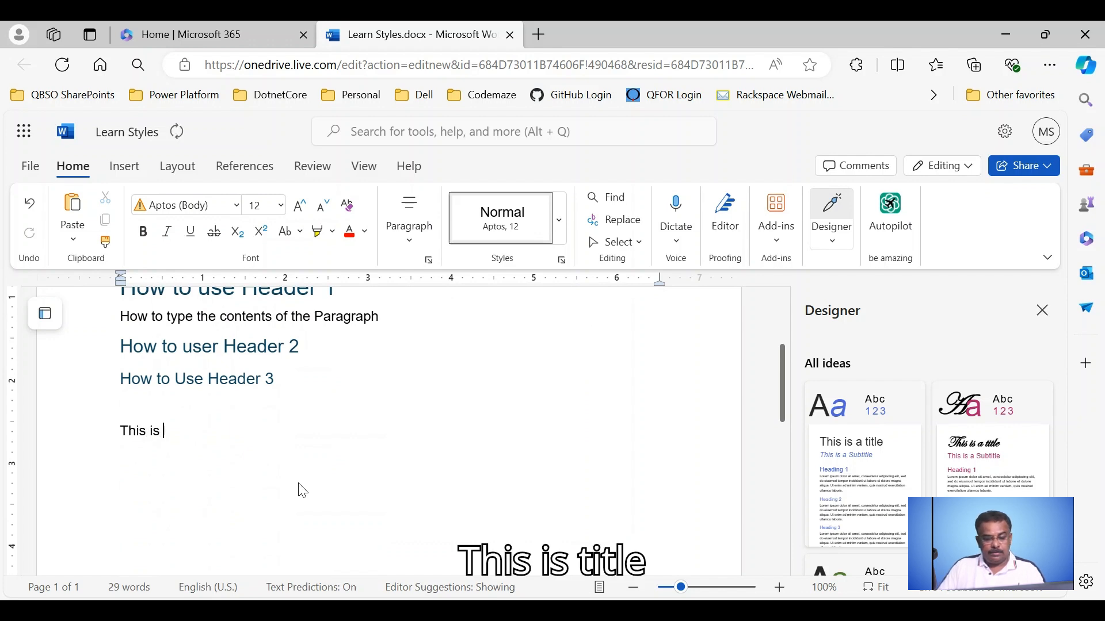
type(" Title 2")
- Try the Title style on the line "This is Title 2" and undo it
scroll(304, 491, "up", 3)
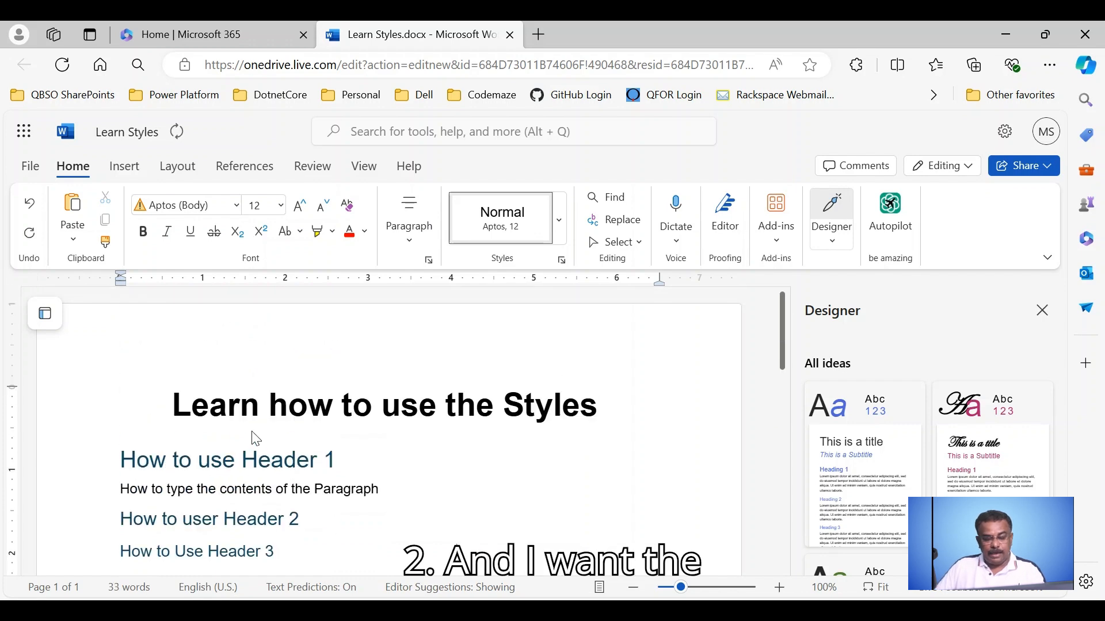
scroll(201, 461, "down", 5)
scroll(167, 471, "up", 5)
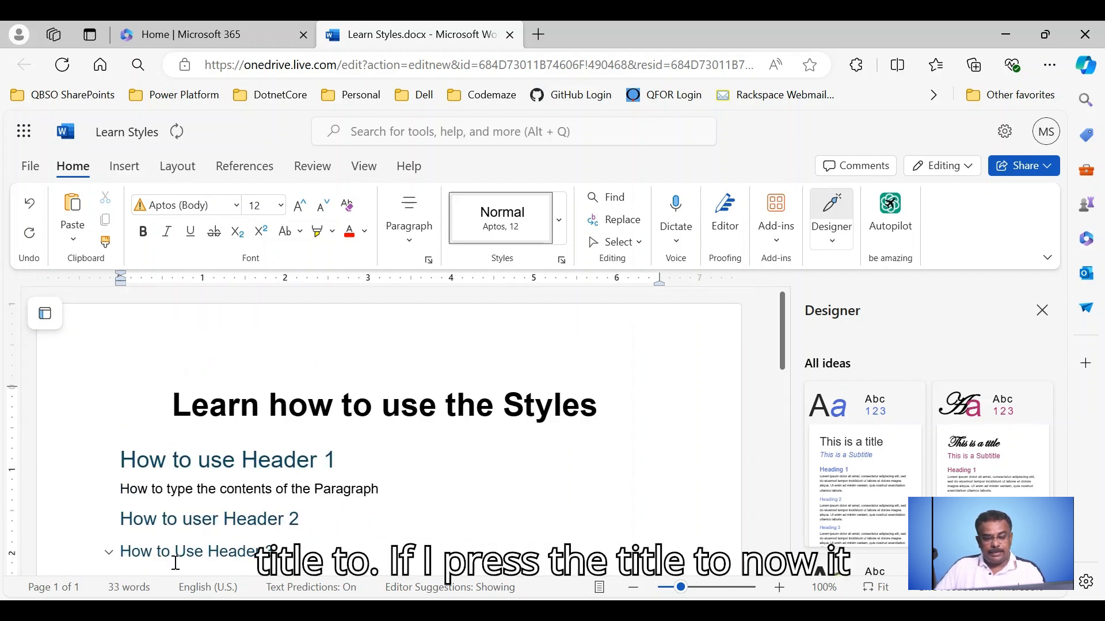
scroll(173, 547, "down", 3)
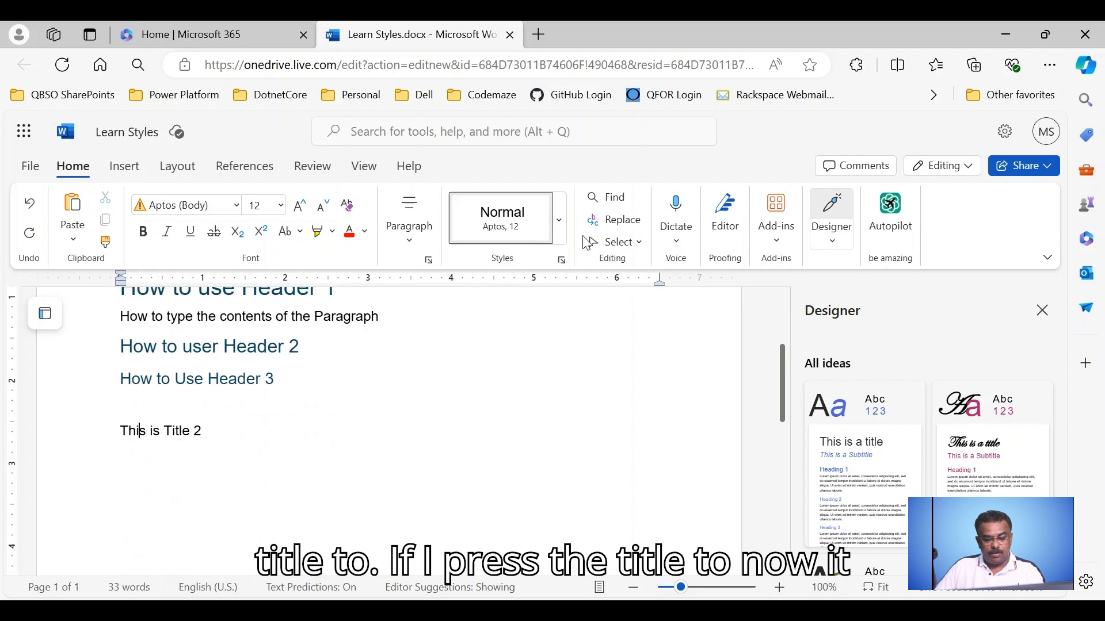
left_click(558, 223)
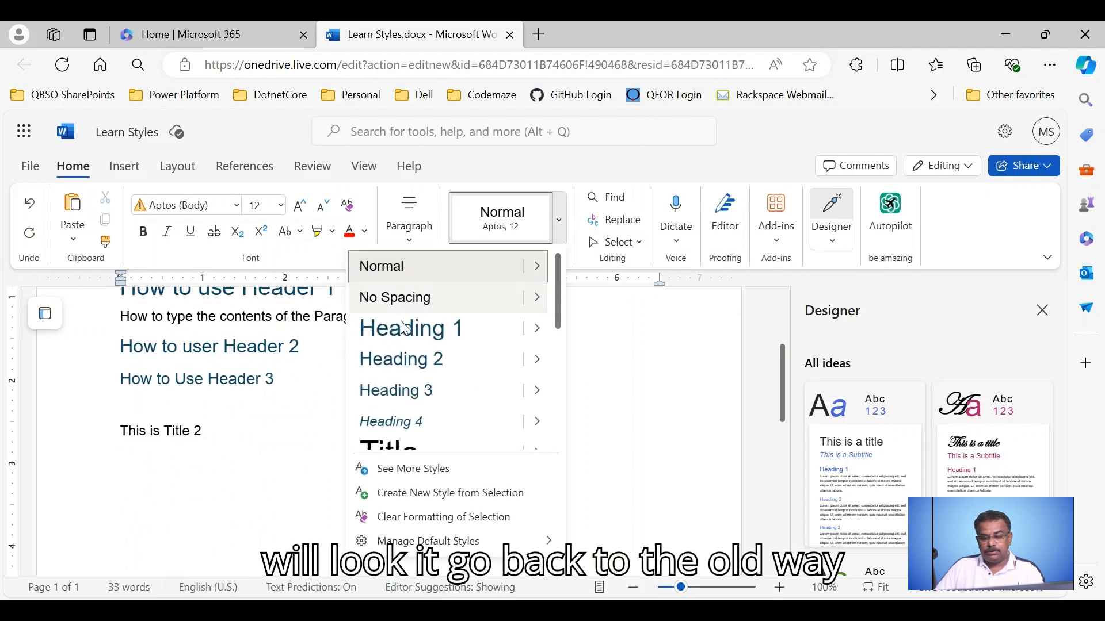
left_click(397, 452)
scroll(283, 475, "up", 3)
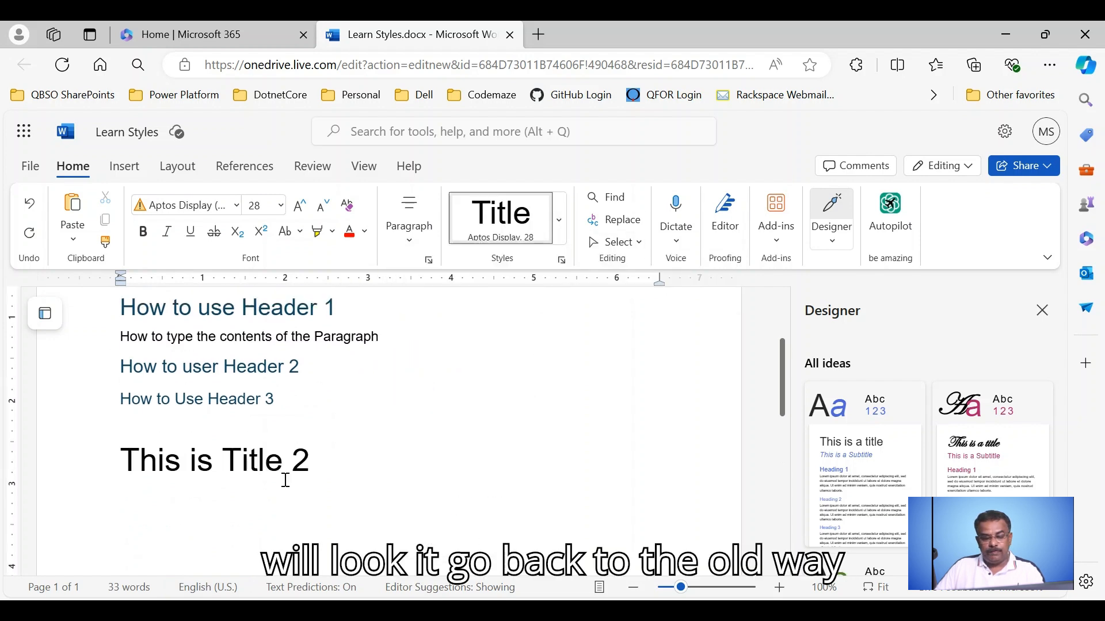
scroll(287, 488, "down", 5)
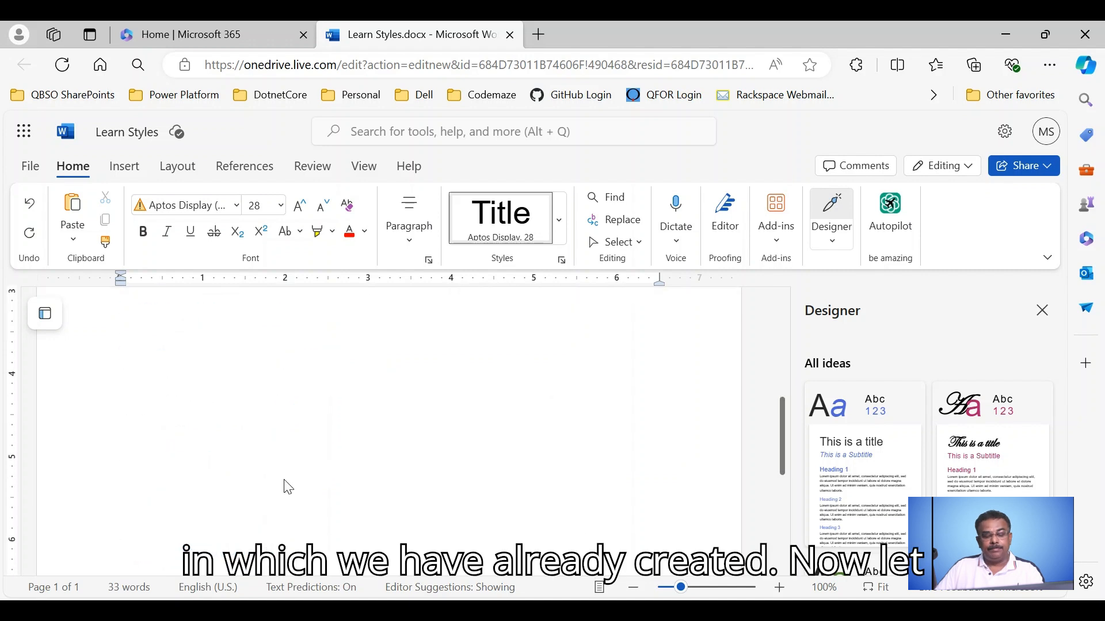
key("ctrl+z")
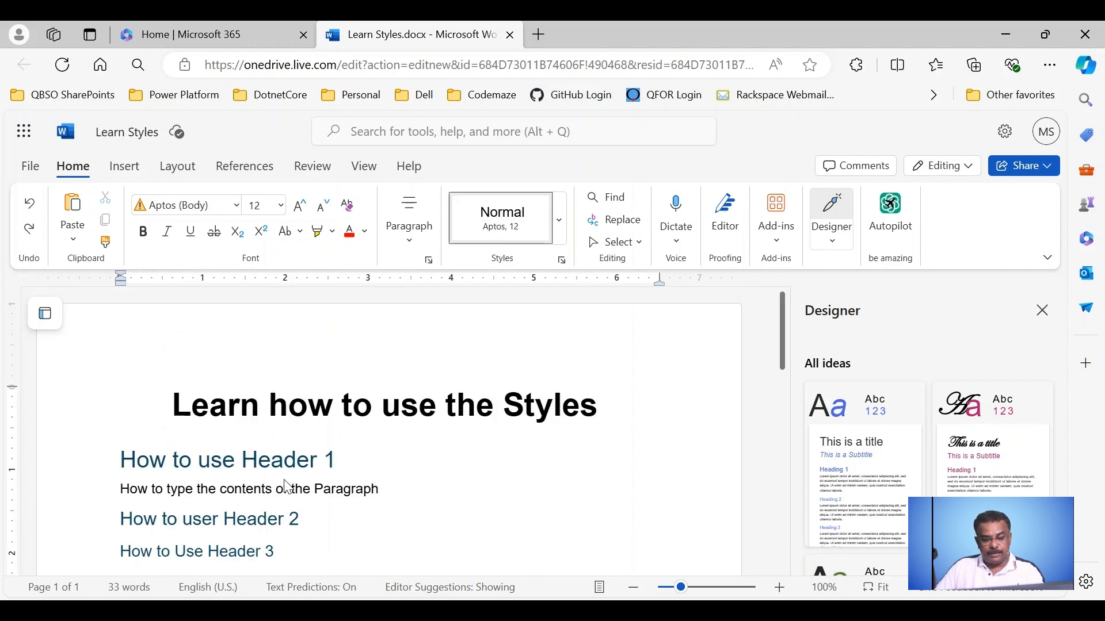
- Update the Title style to match the bold, centered line "Learn how to use the Styles"
left_click_drag(174, 406, 601, 408)
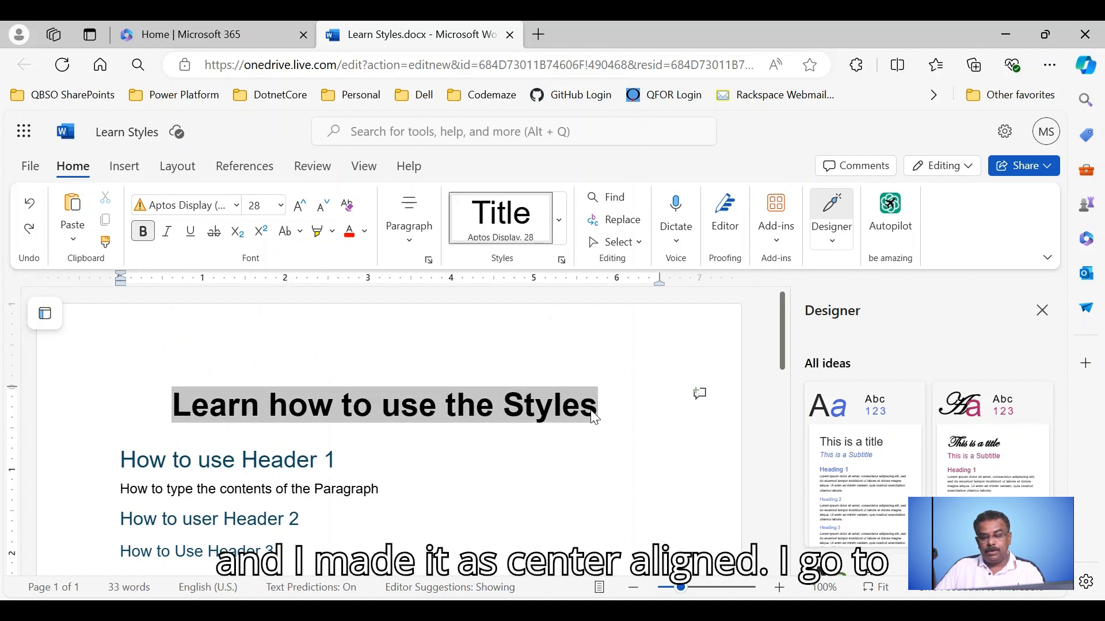
right_click(506, 229)
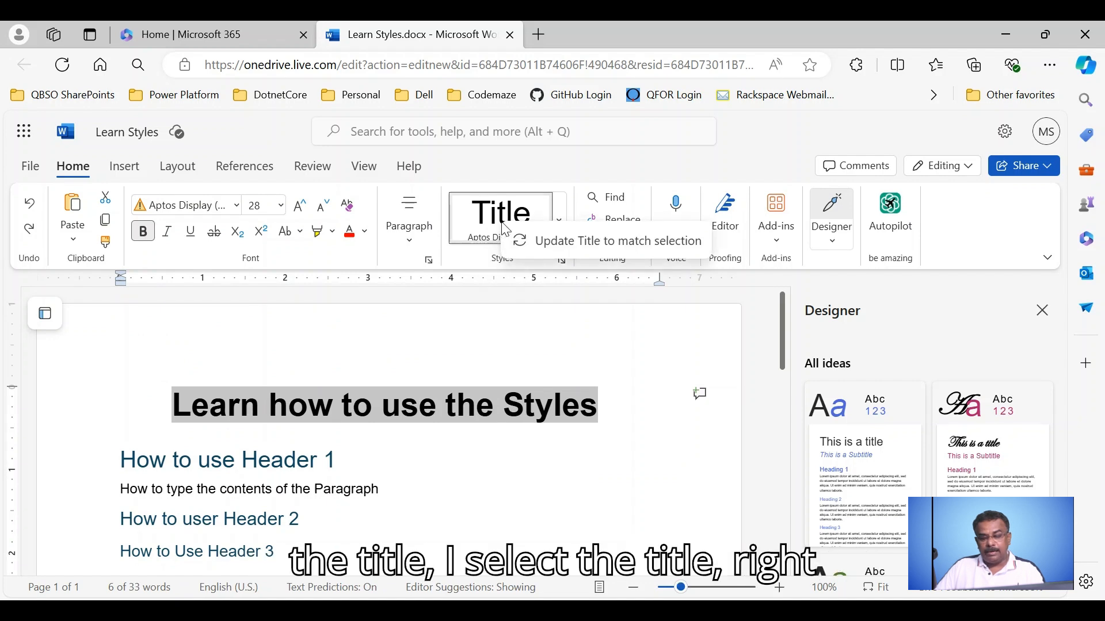
left_click(546, 246)
left_click(518, 481)
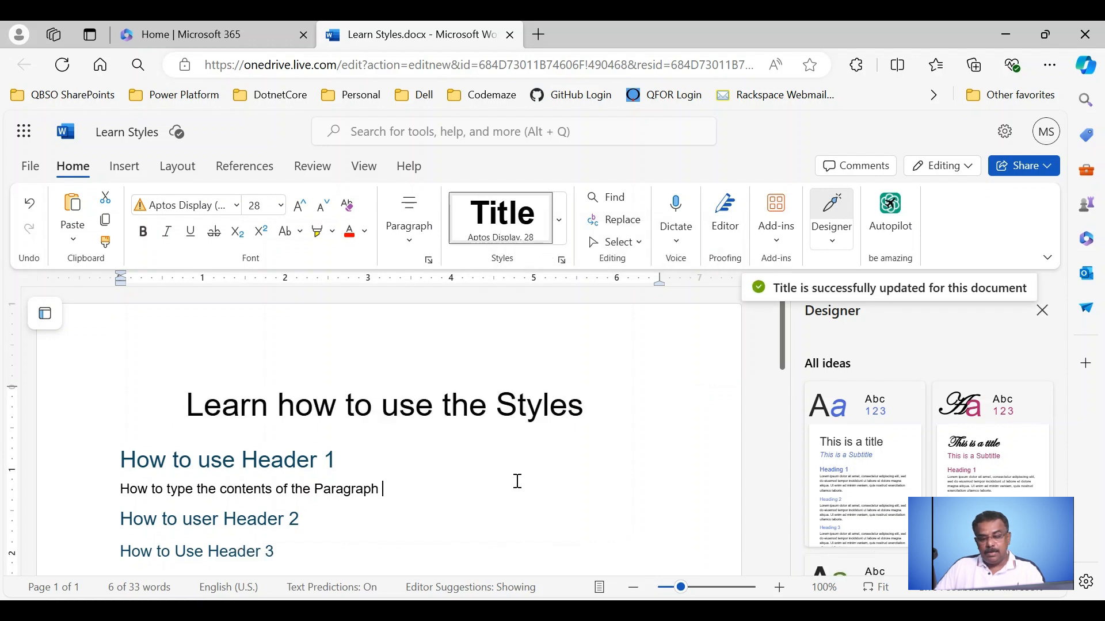
left_click(195, 402)
- Apply the updated Title style to the line "This is Title 2"
scroll(310, 455, "down", 5)
scroll(310, 455, "up", 3)
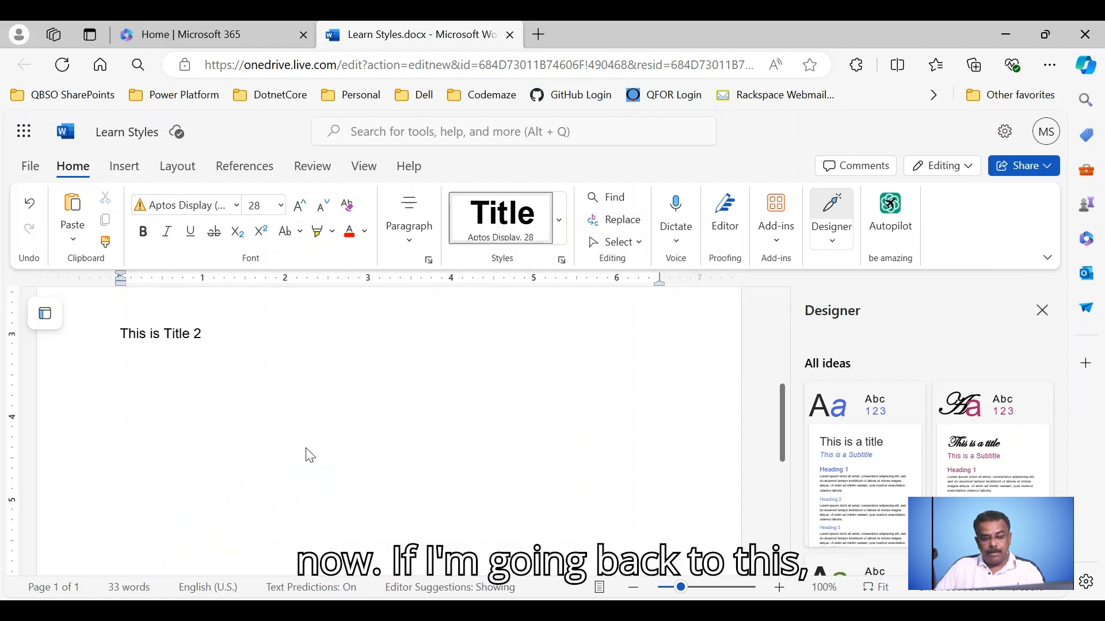
left_click(257, 435)
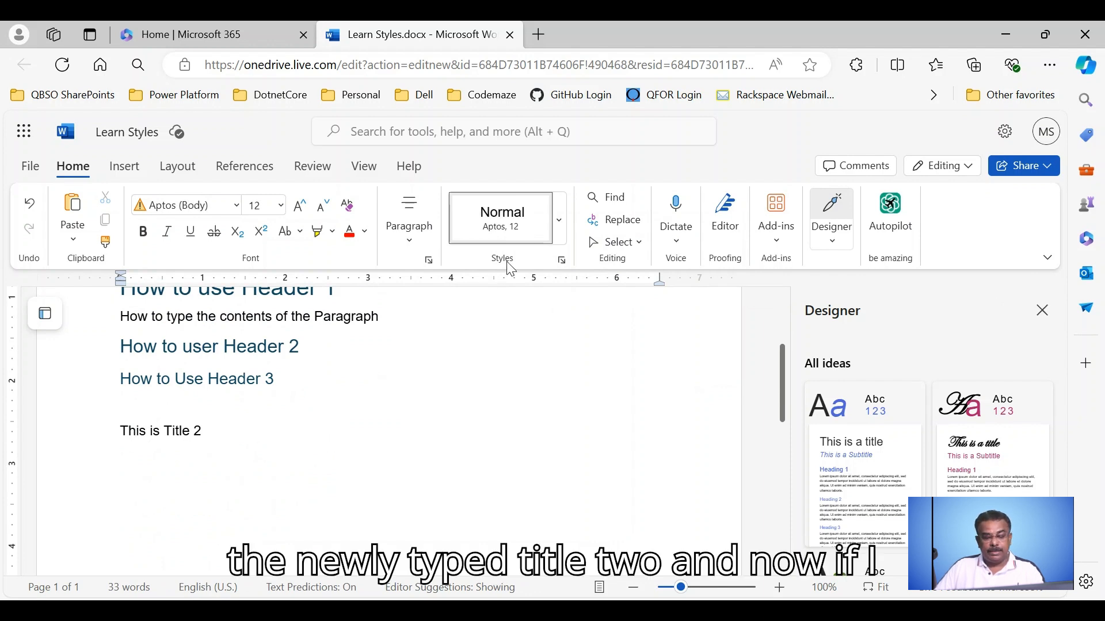
left_click(559, 221)
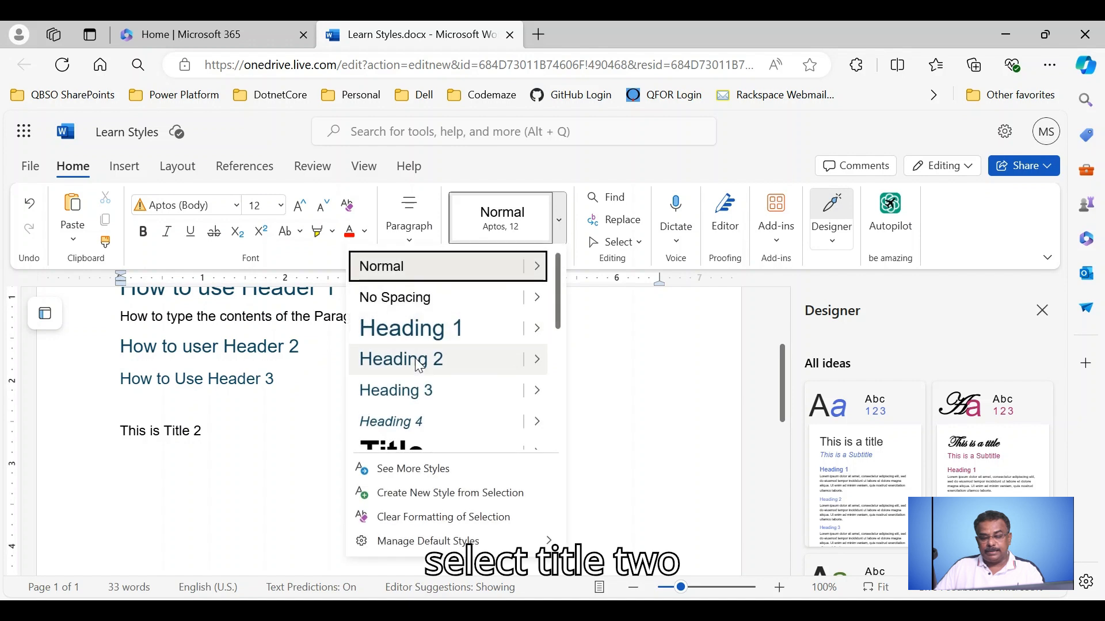
left_click(393, 444)
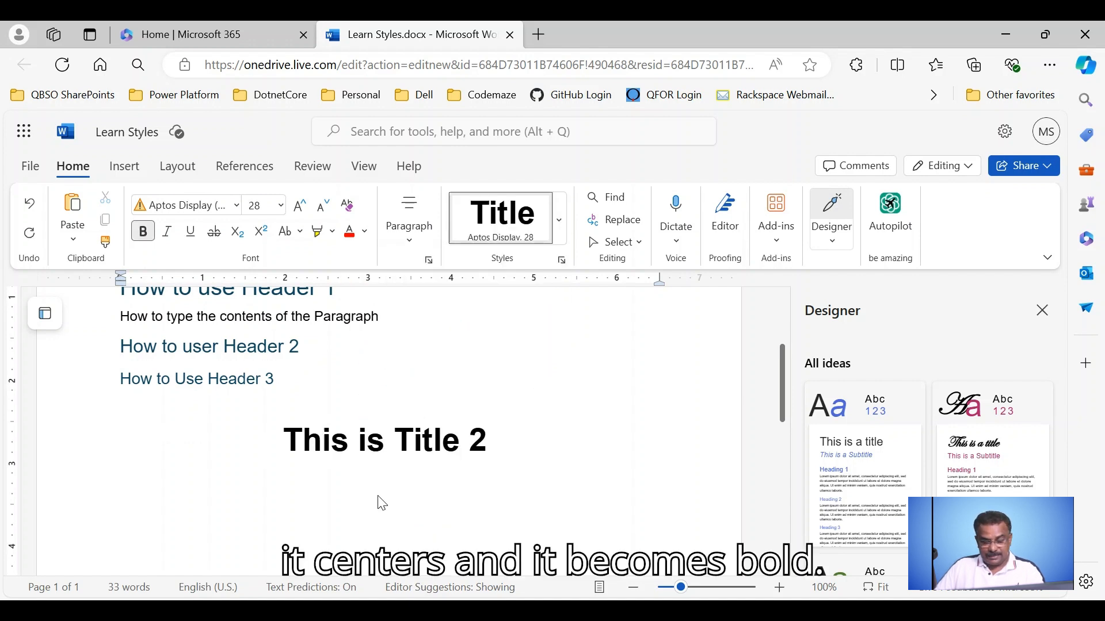
- Try bold formatting on the title line "Learn how to use the Styles" and undo it
scroll(382, 503, "up", 3)
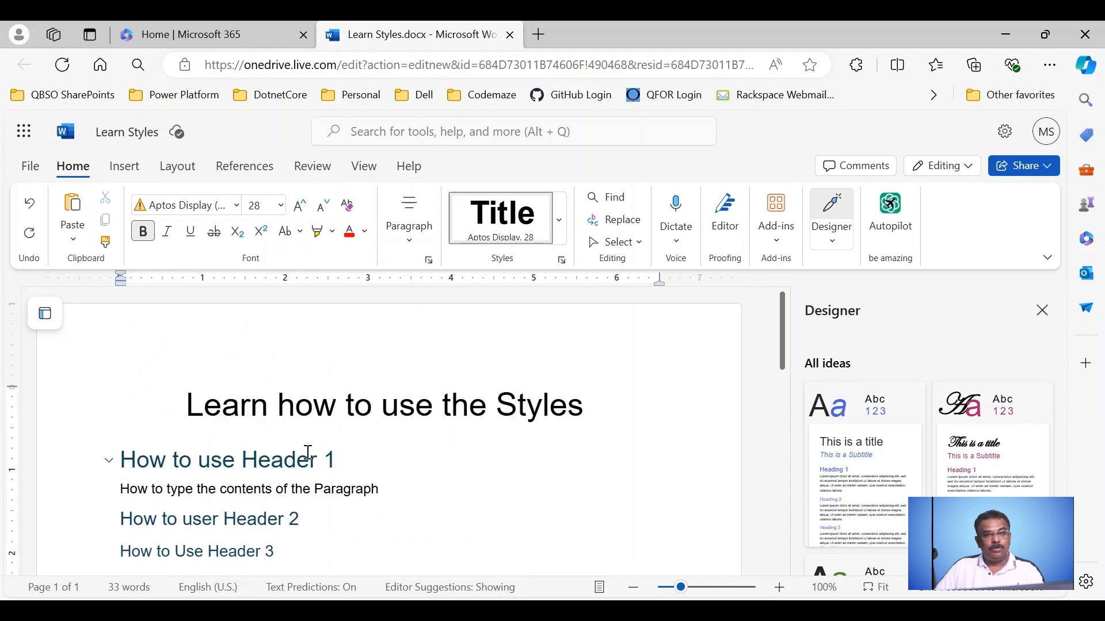
left_click(191, 409)
left_click_drag(191, 410, 571, 416)
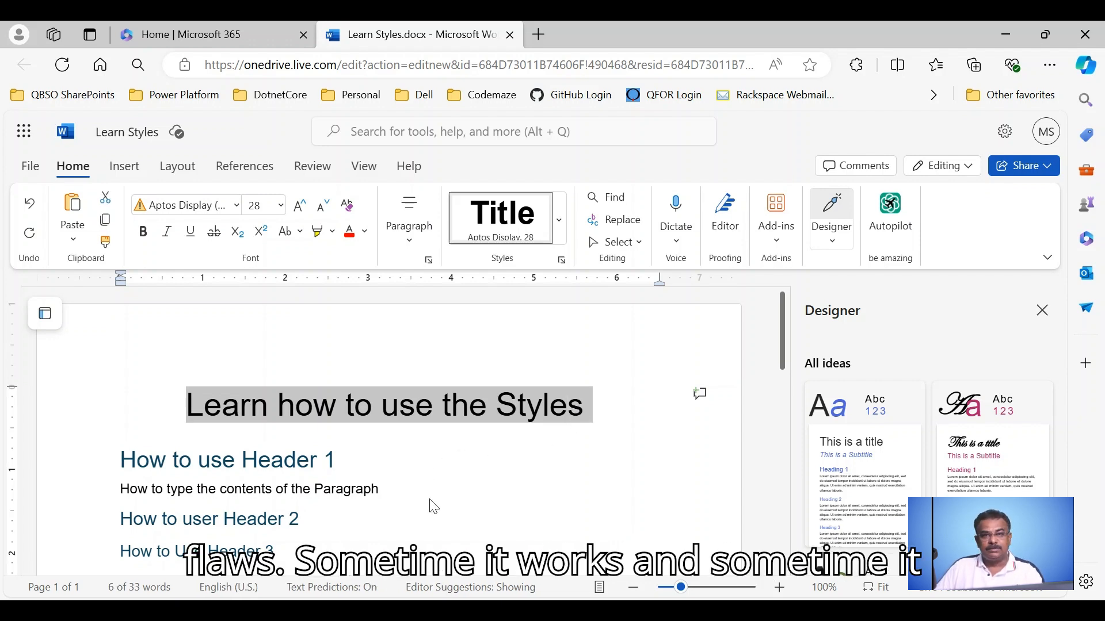
left_click(144, 231)
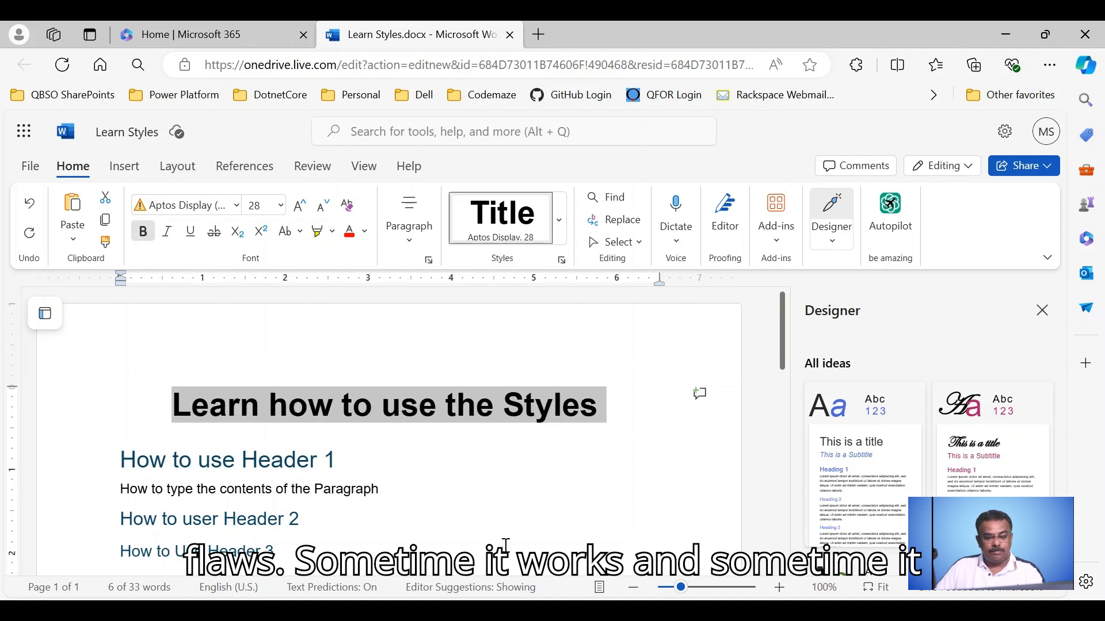
left_click(475, 518)
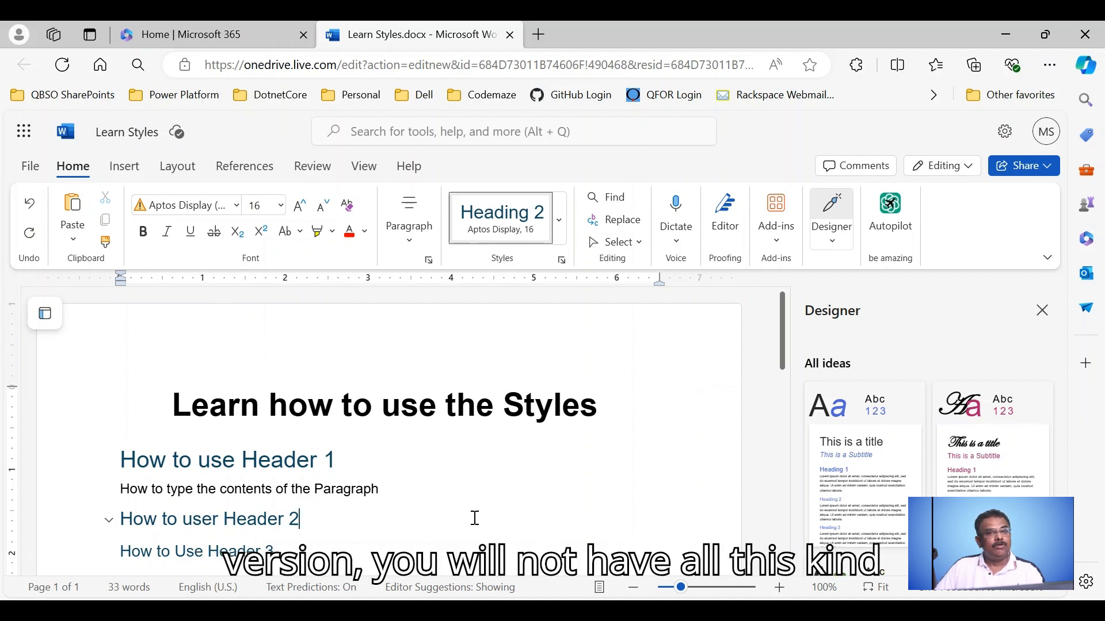
triple_click(183, 413)
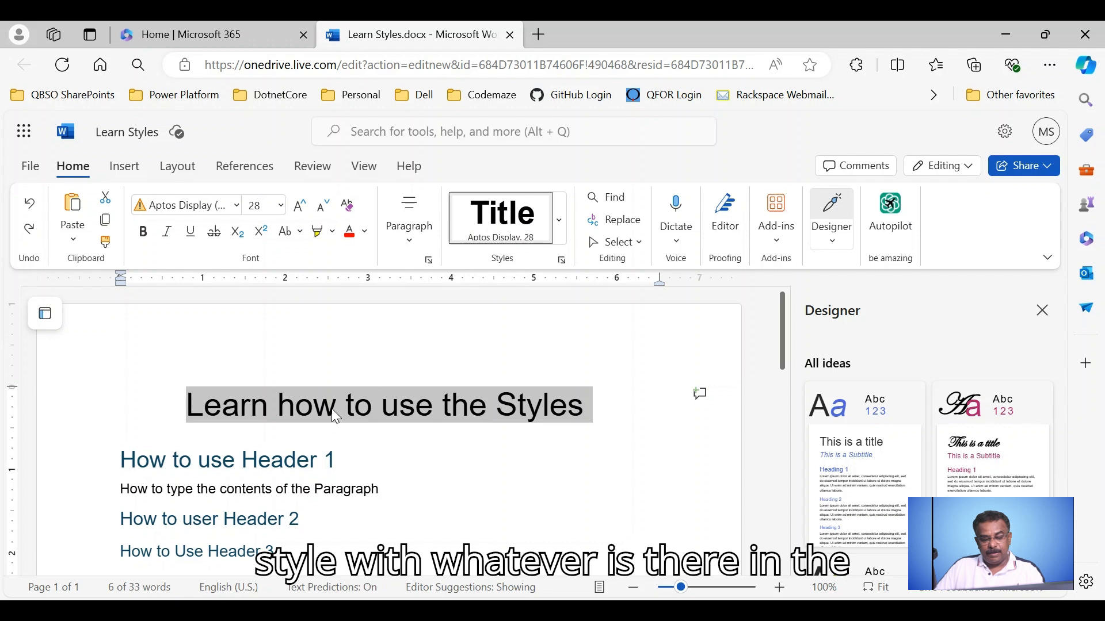
left_click(282, 409)
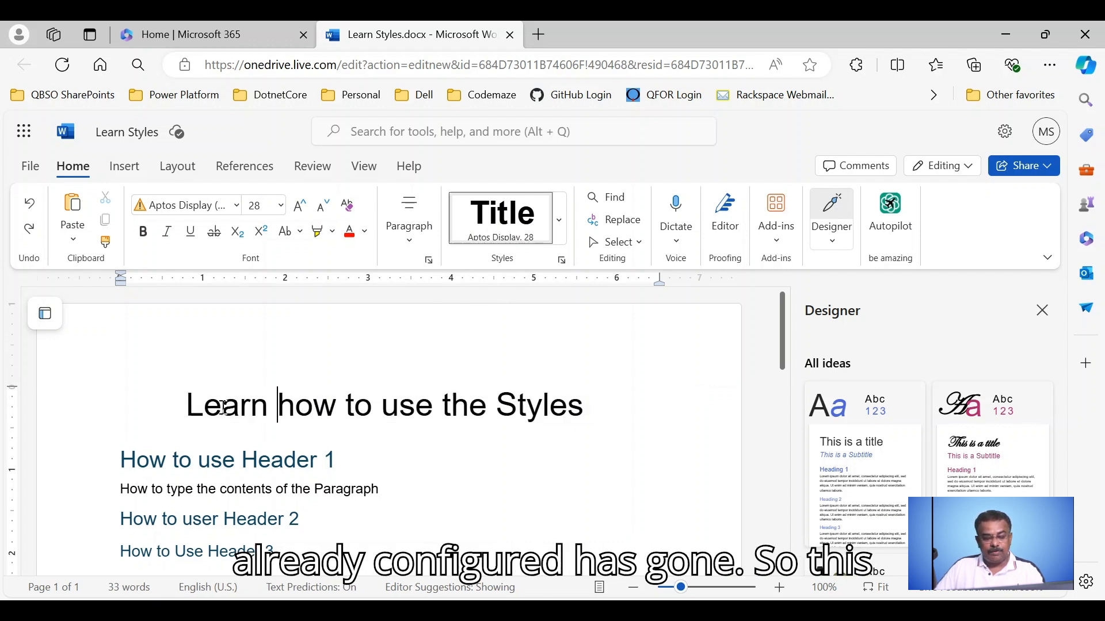
left_click_drag(186, 409, 581, 415)
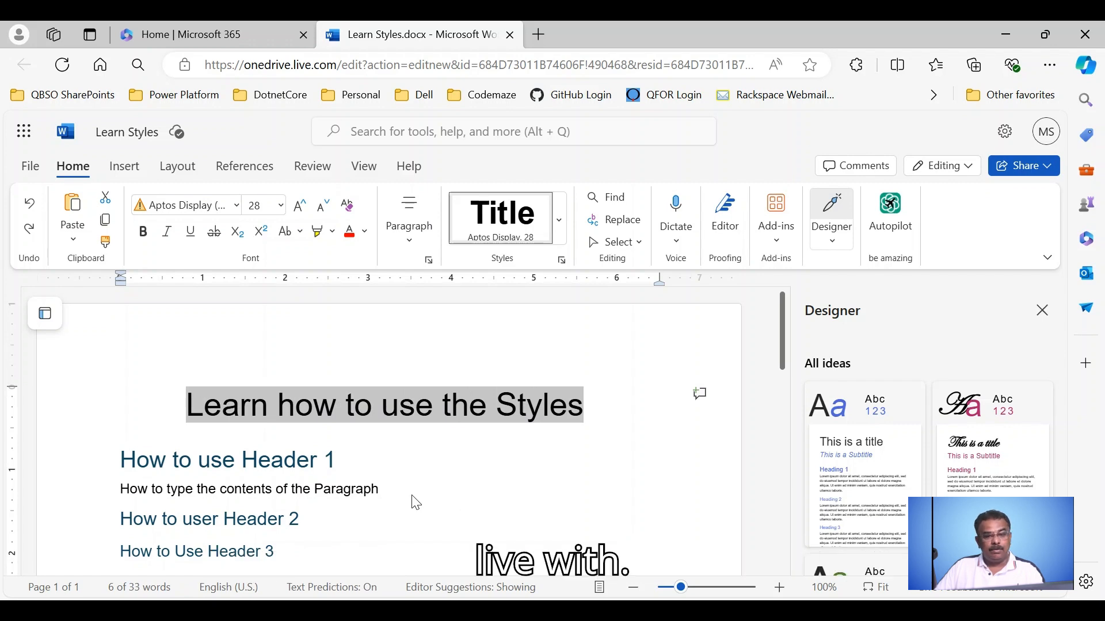
left_click(444, 483)
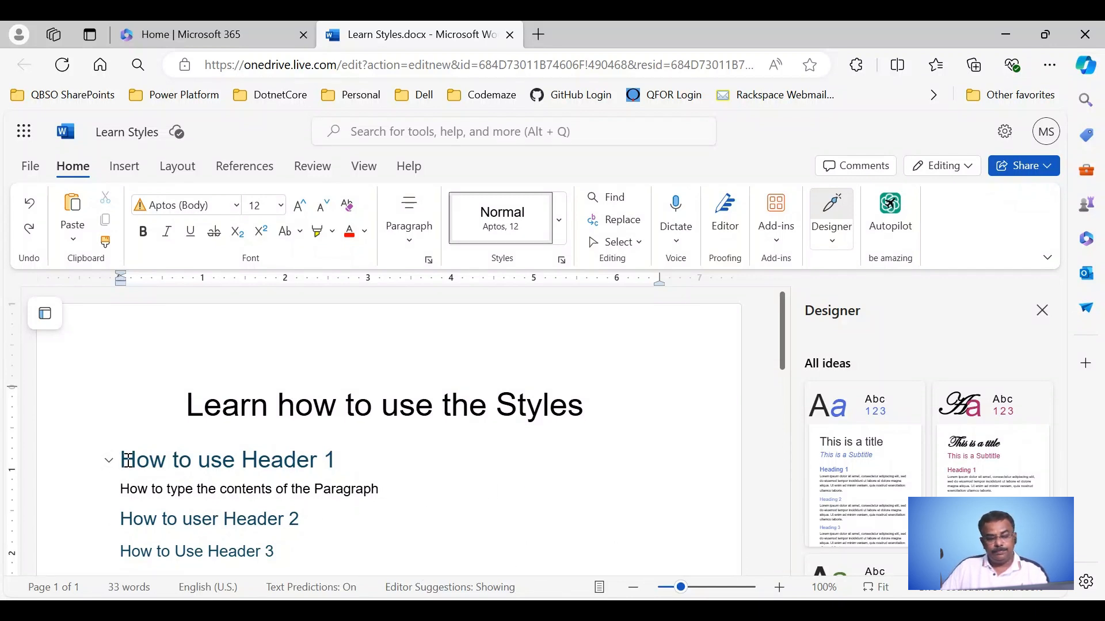
- Make the heading "How to use Header 1" bold and underlined
left_click_drag(123, 460, 343, 460)
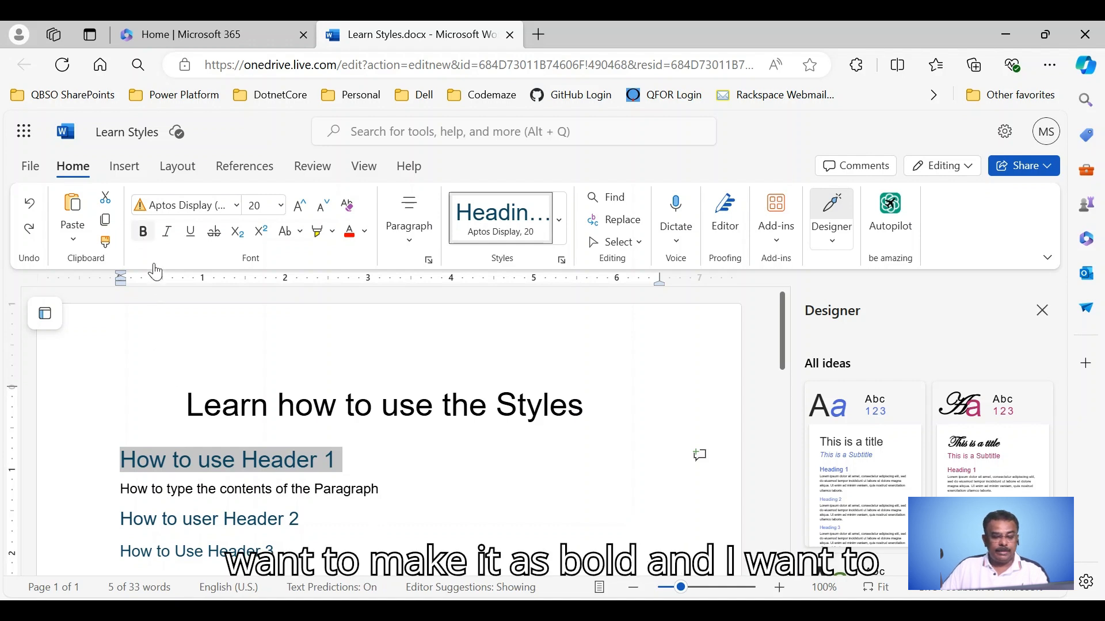
left_click(144, 231)
left_click(190, 231)
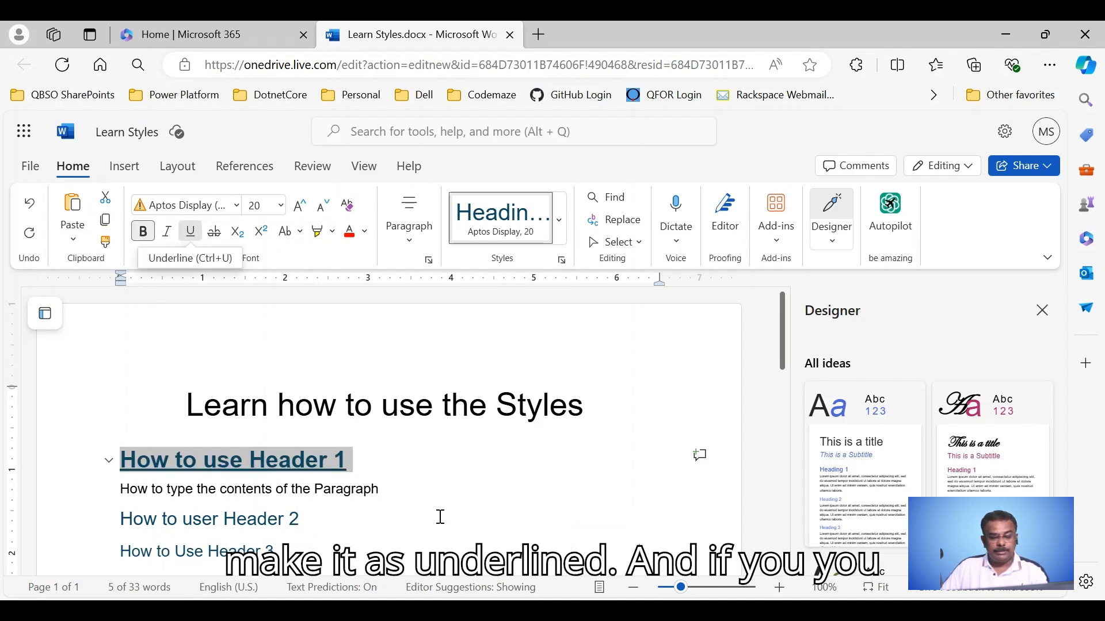
left_click(442, 517)
- Write "How to Use Header 1 – 2" as a new line below the "How to Use Header 3" heading
scroll(429, 517, "down", 3)
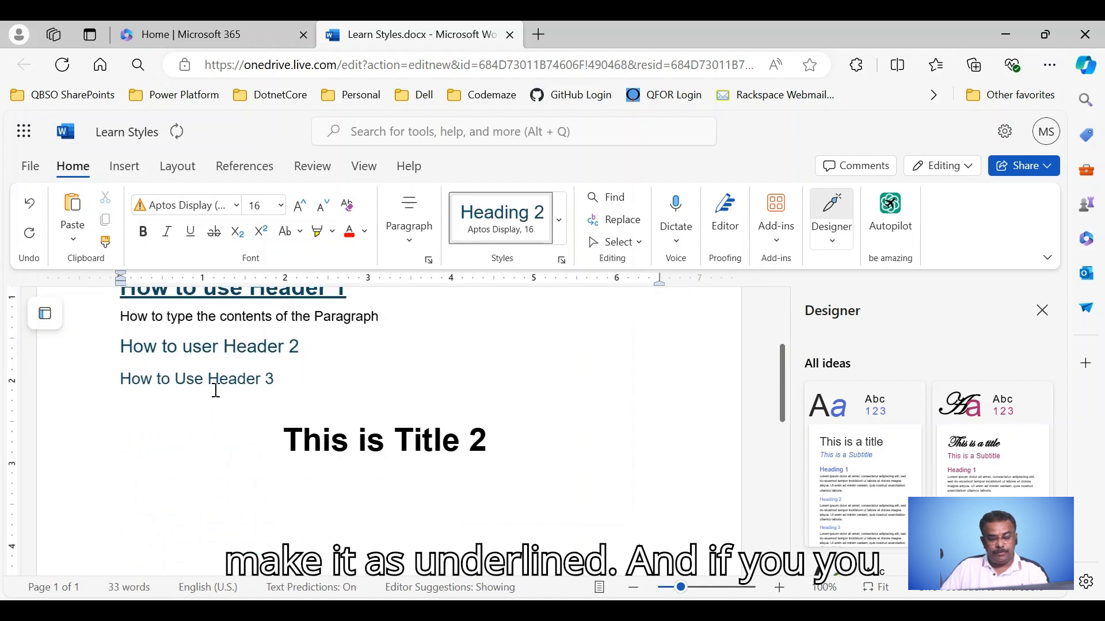
left_click(276, 402)
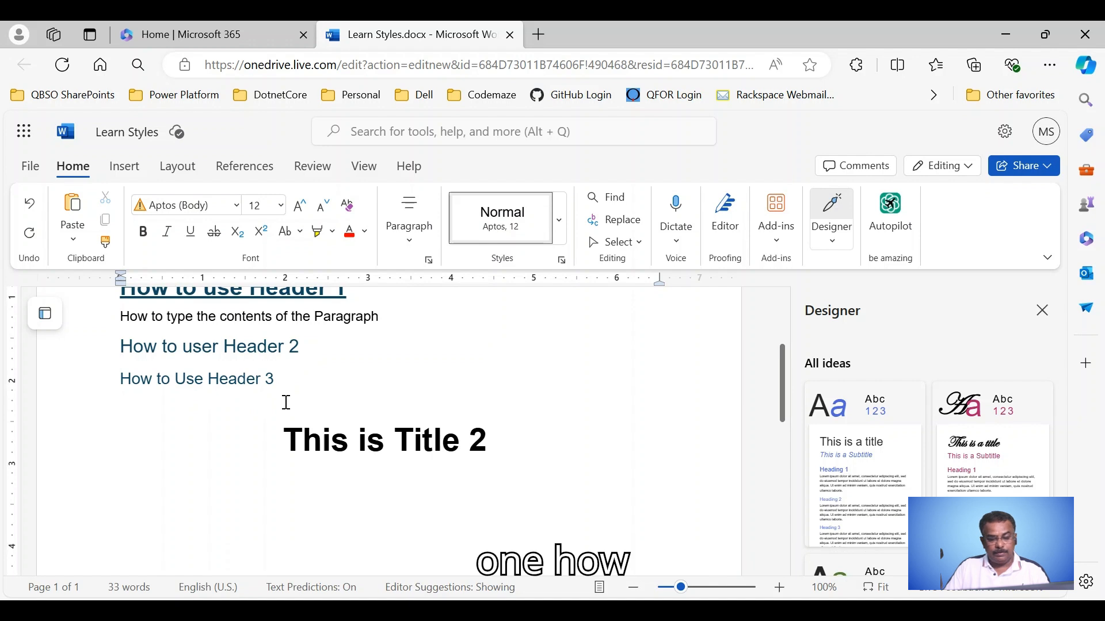
type("How to Us")
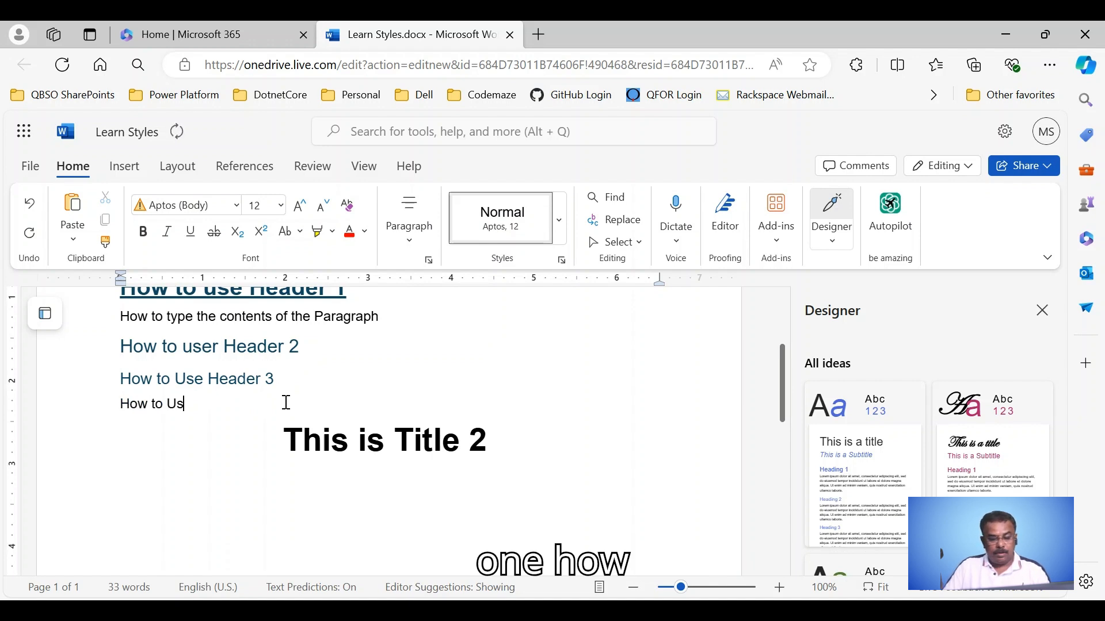
type("e Header 1")
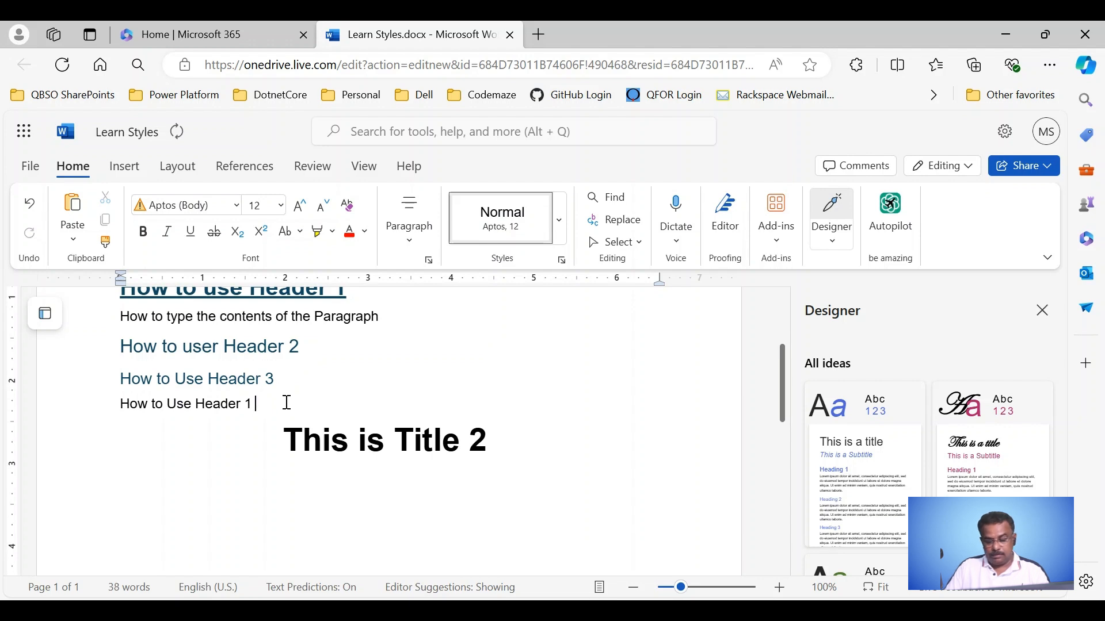
key("BackSpace")
key("BackSpace")
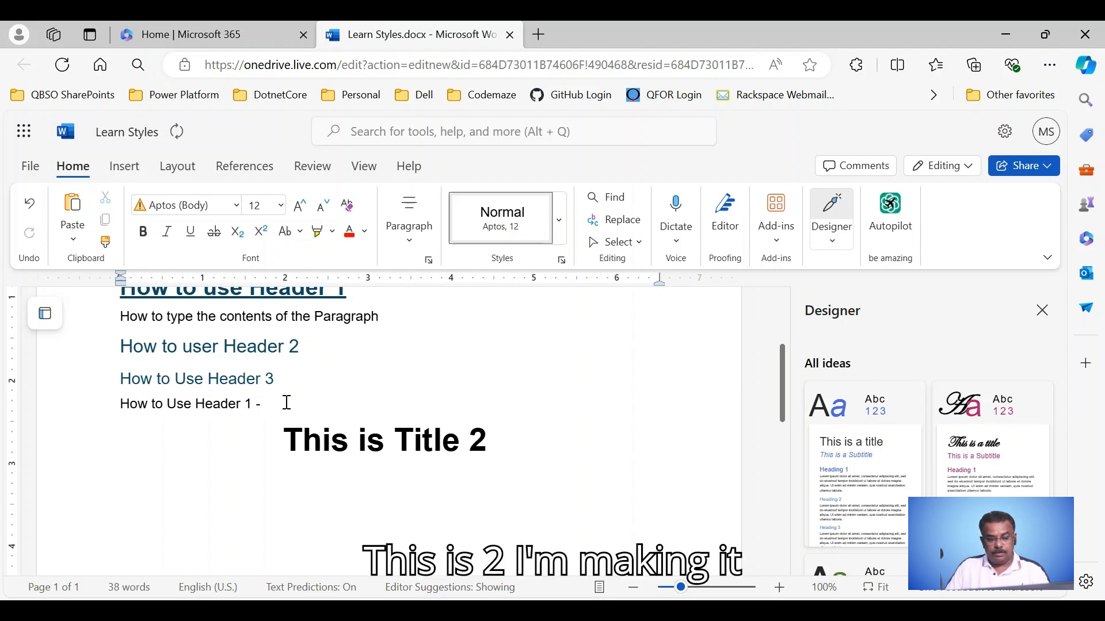
type("2")
key("Return")
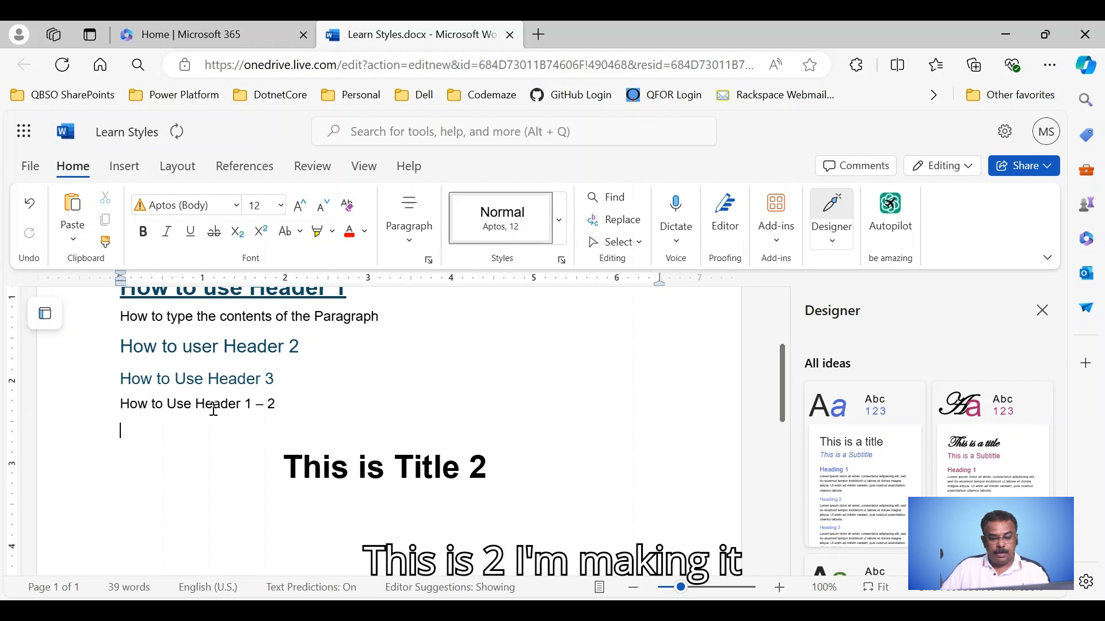
- Apply the Heading 1 style to the line "How to Use Header 1 – 2"
scroll(343, 353, "up", 3)
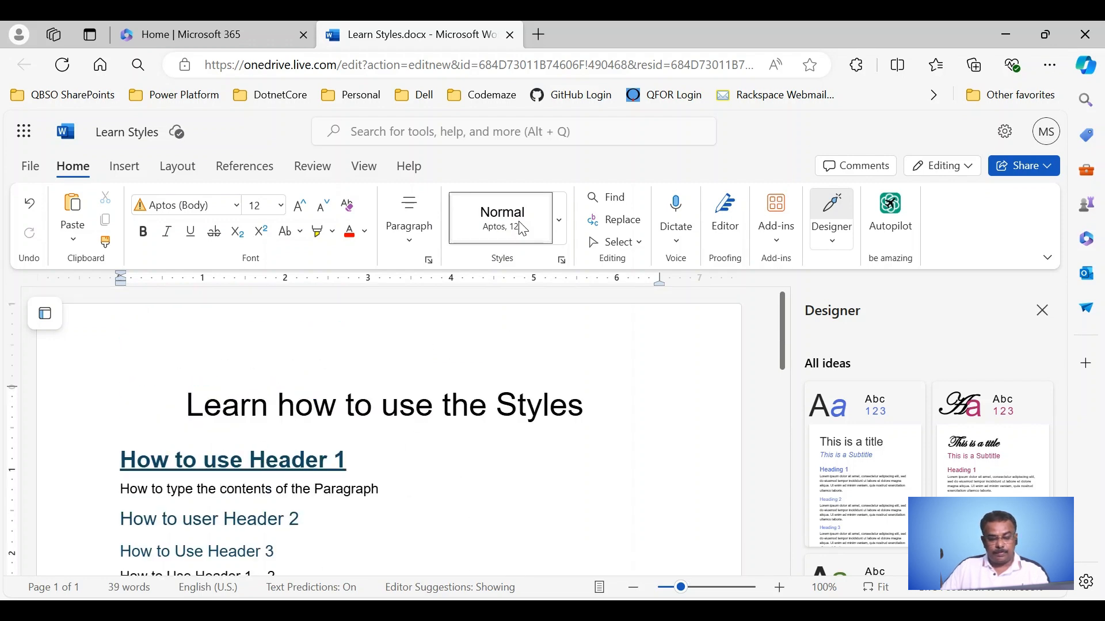
left_click(559, 220)
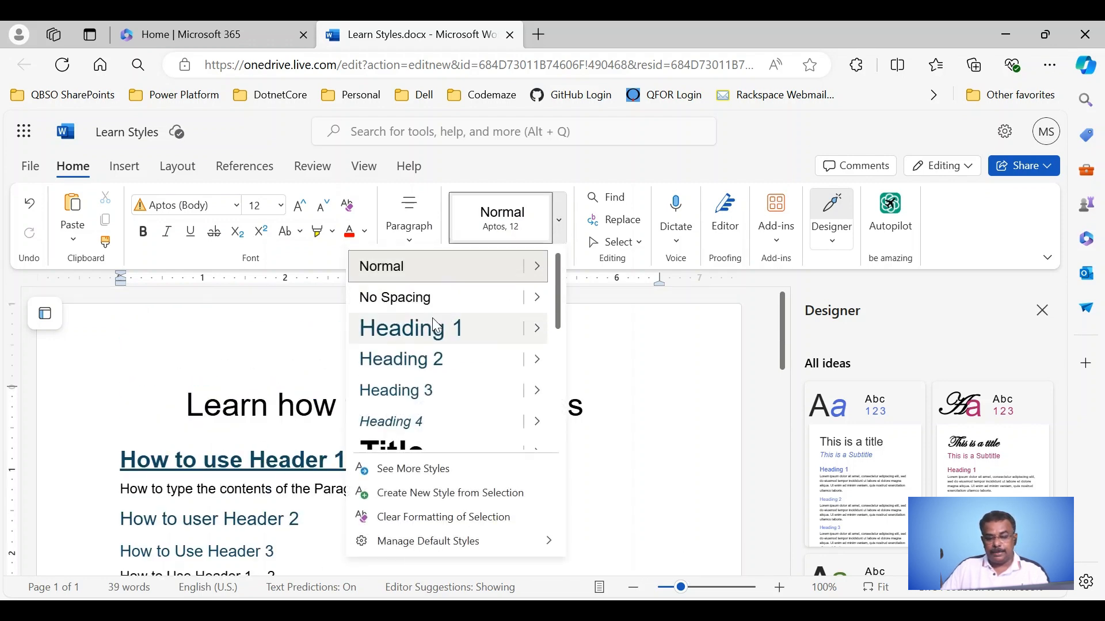
left_click(432, 340)
- Update the Heading 1 style to match the bold, underlined heading "How to use Header 1"
left_click(170, 351)
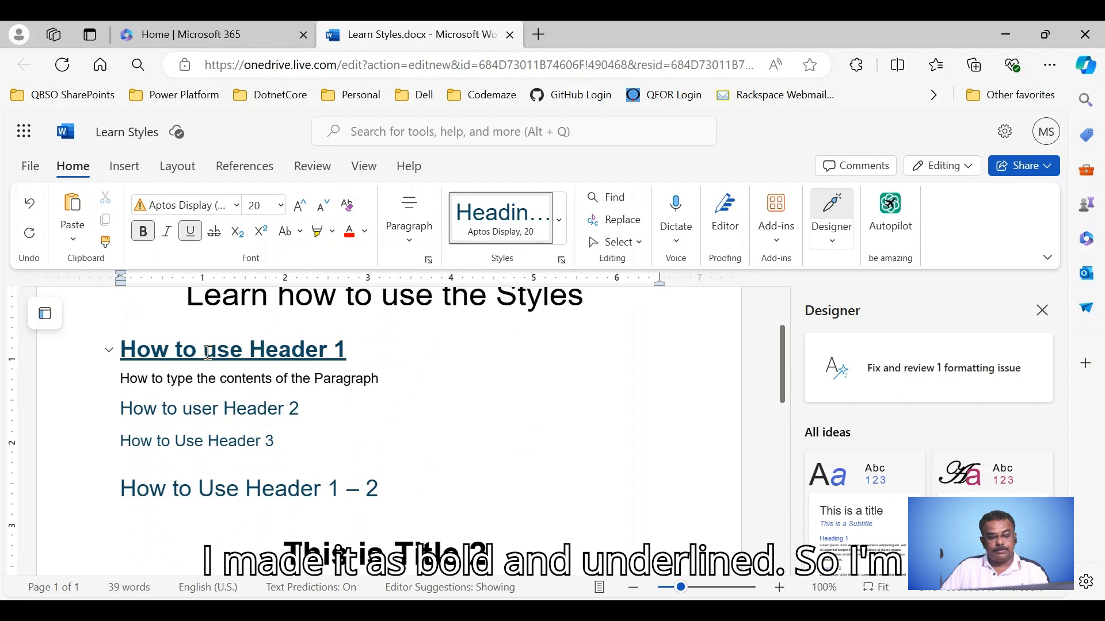
left_click(251, 349)
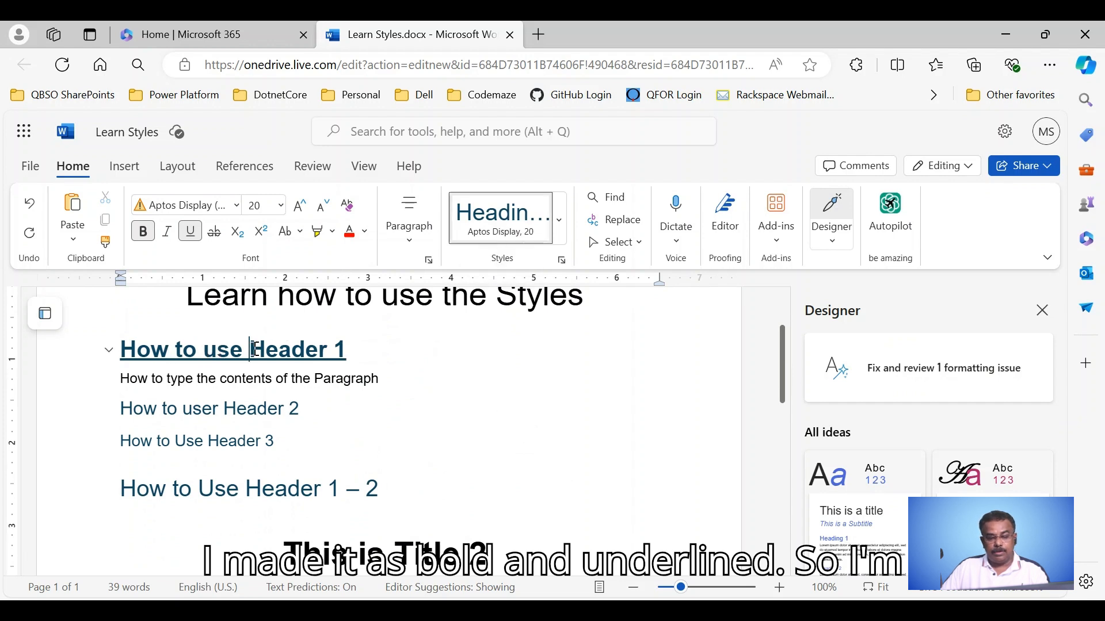
triple_click(251, 349)
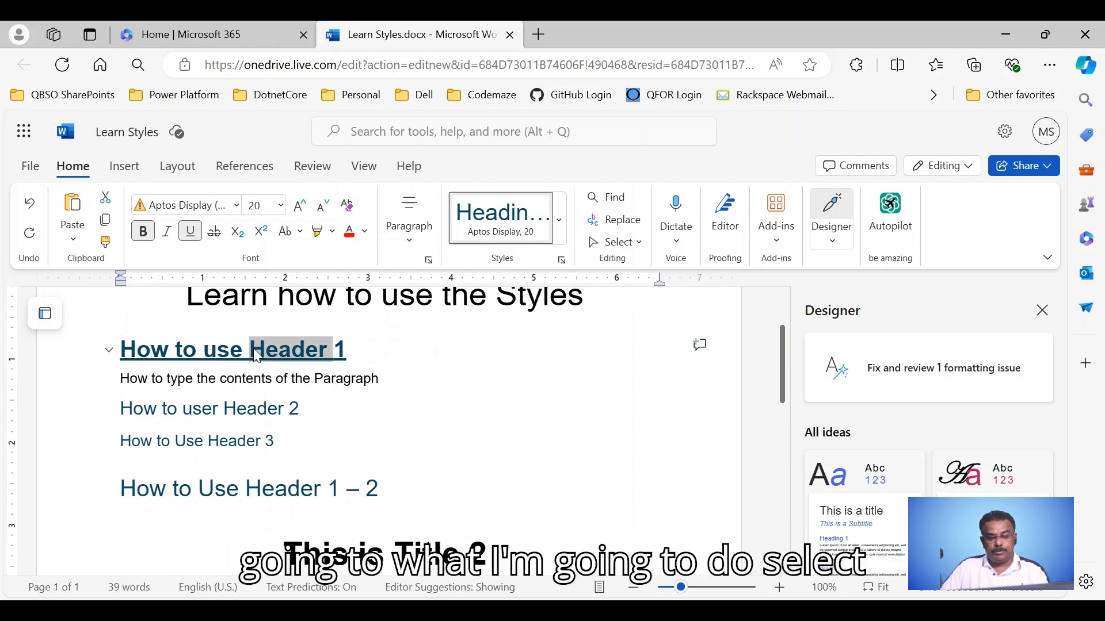
right_click(498, 234)
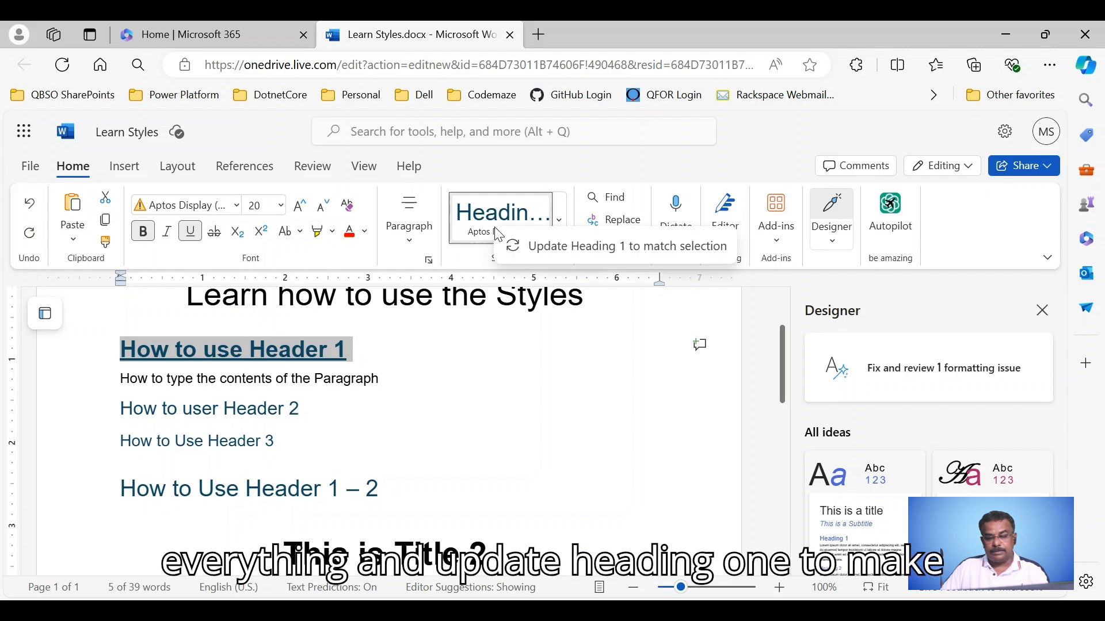
left_click(549, 248)
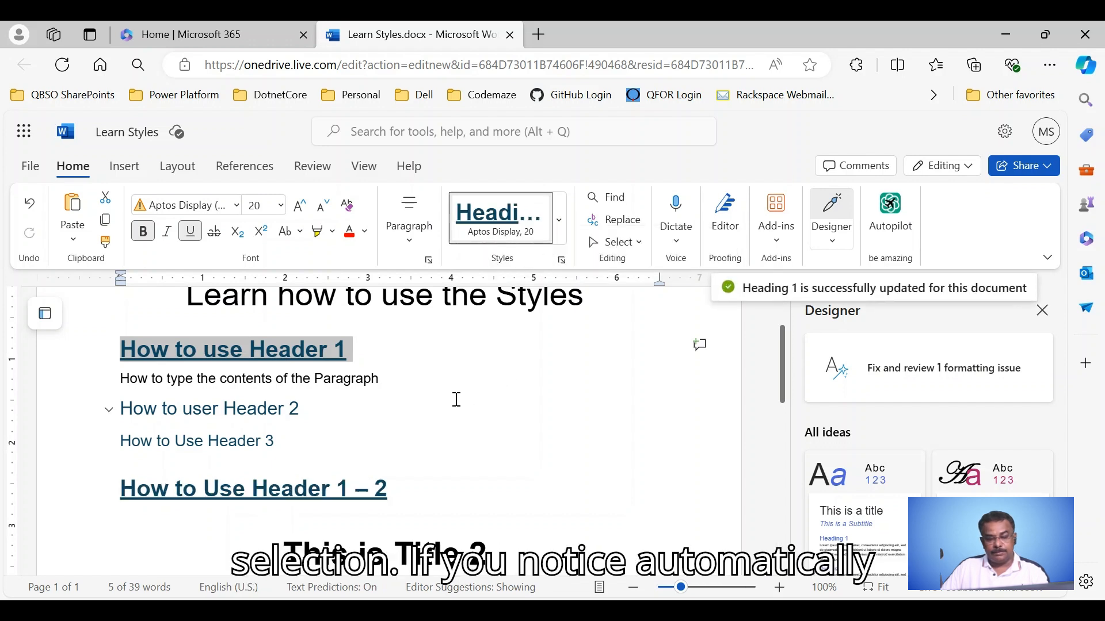
left_click(159, 522)
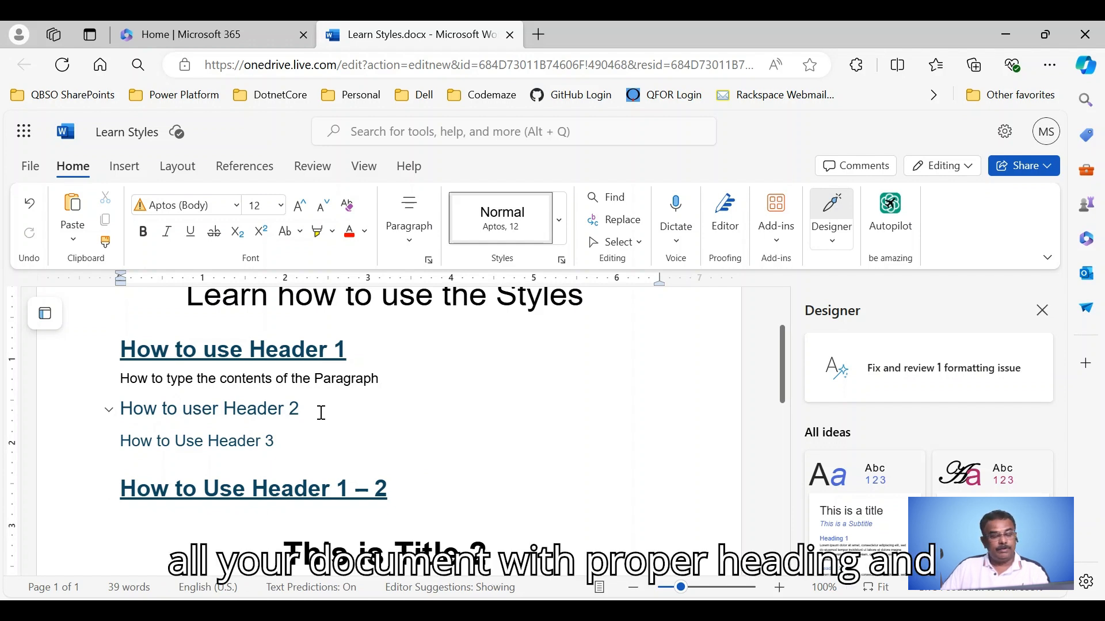
left_click(153, 379)
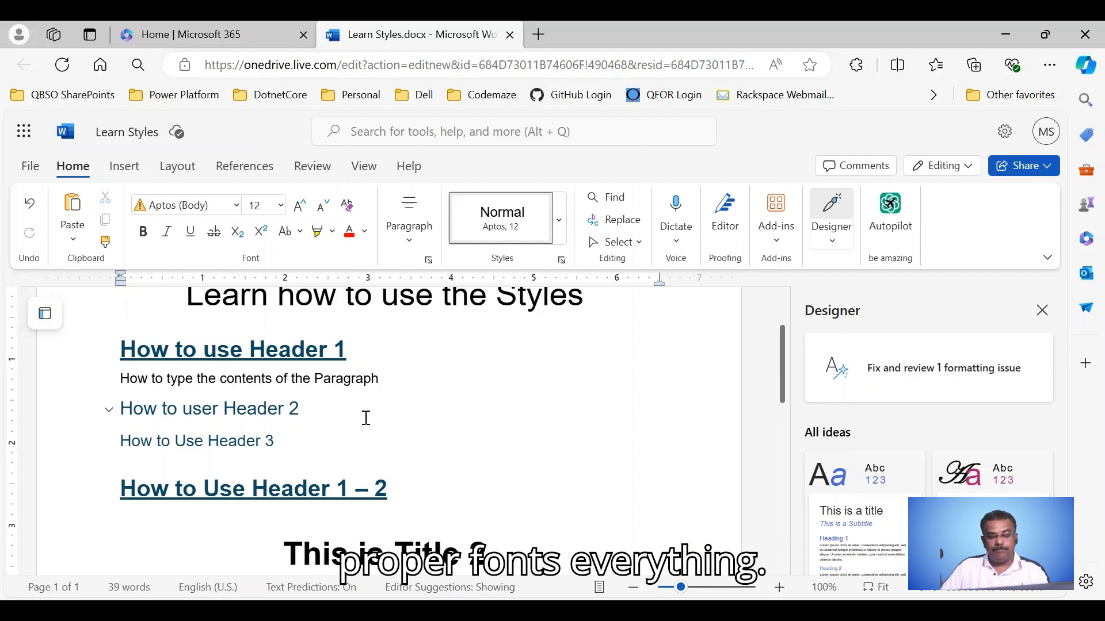
- Try the Heading 3 style on the line "How to user Header 2" and restore its Heading 2 style
left_click(193, 409)
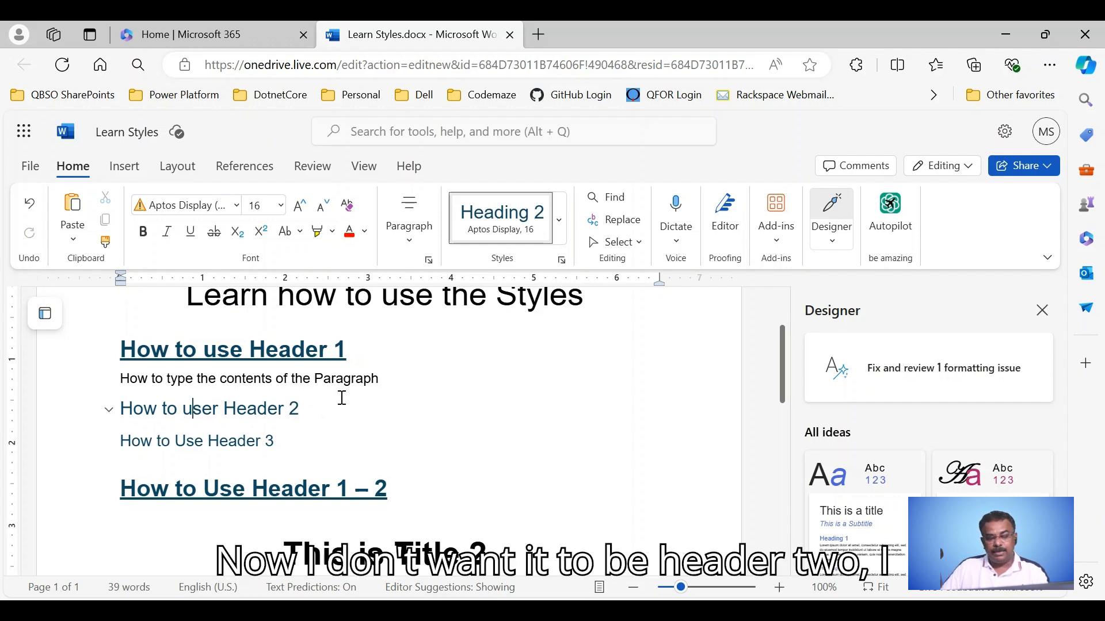
left_click(559, 217)
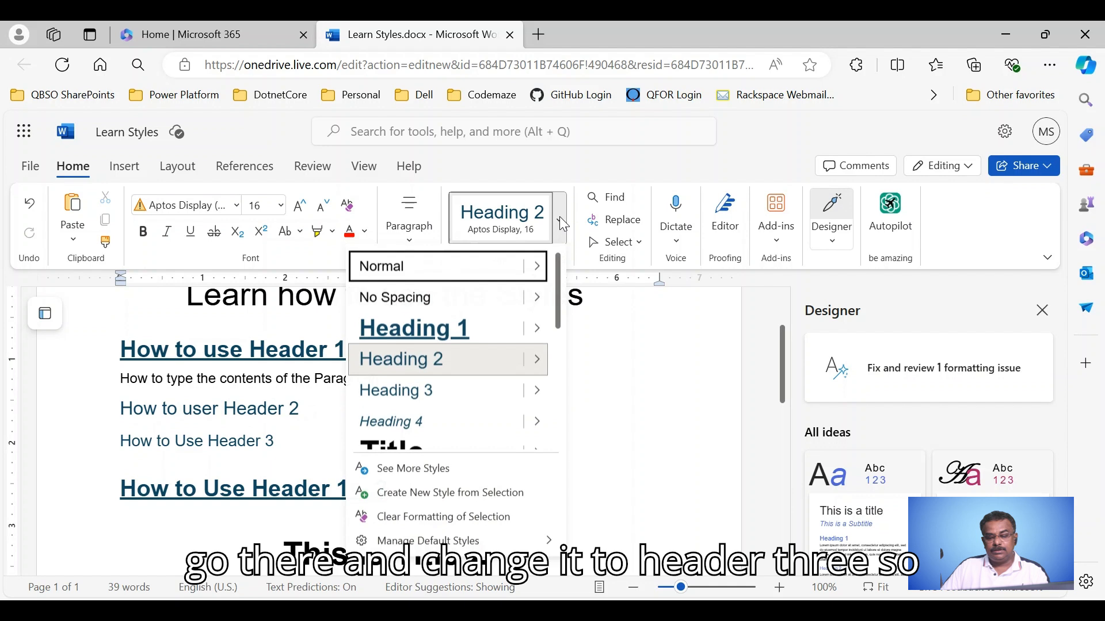
left_click(403, 389)
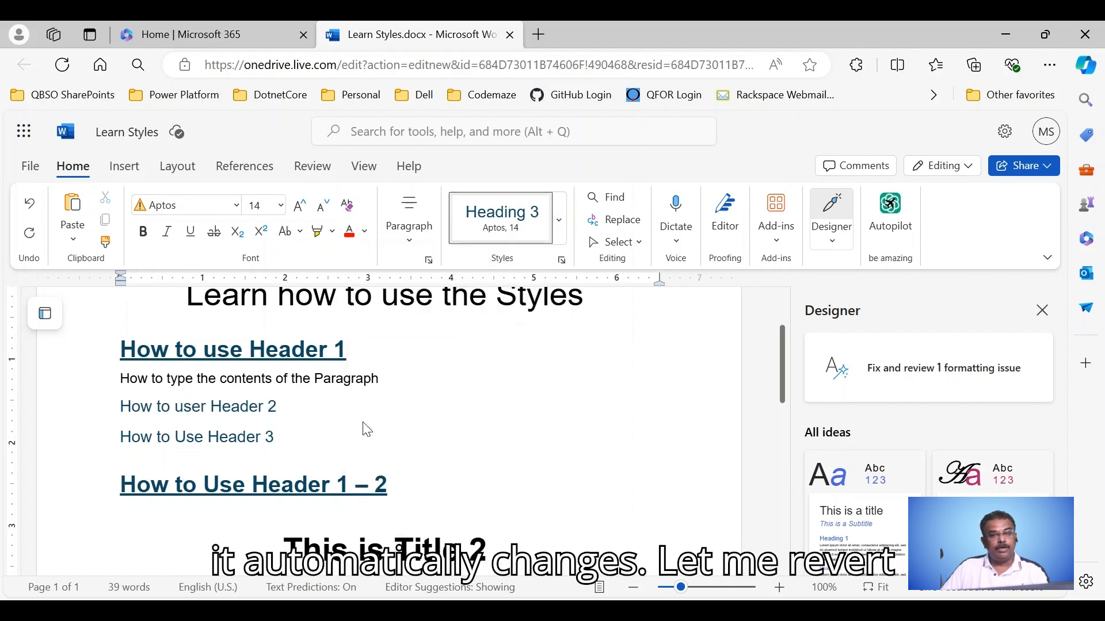
left_click(559, 220)
left_click(437, 357)
- End the line "How to type the contents of the Paragraph" with a period and paste copies of that sentence after it
left_click(147, 316)
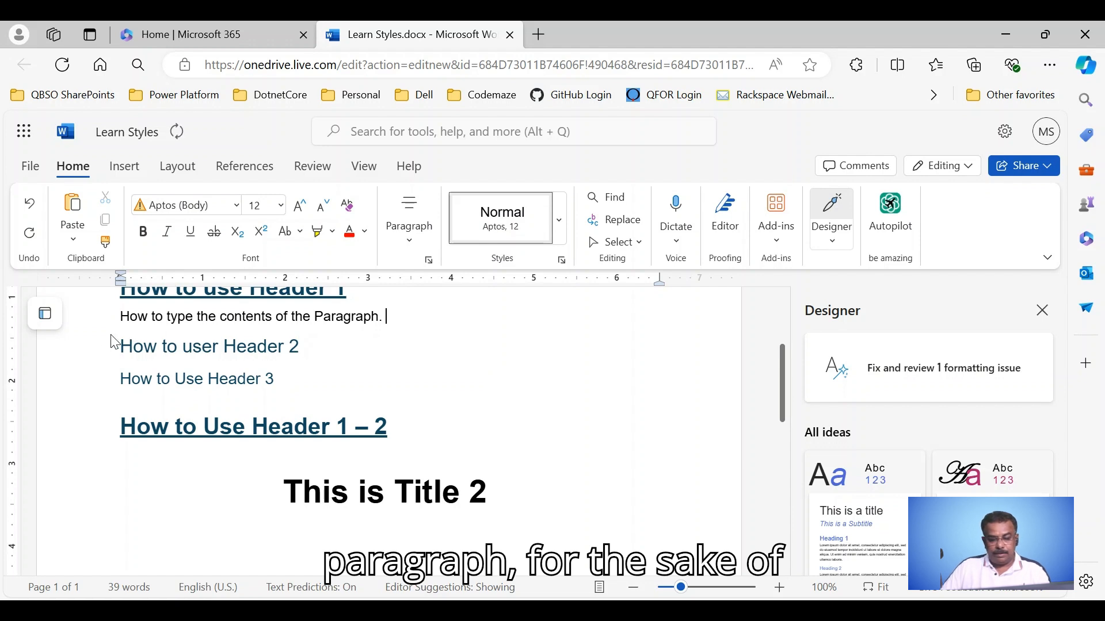
left_click_drag(123, 317, 402, 315)
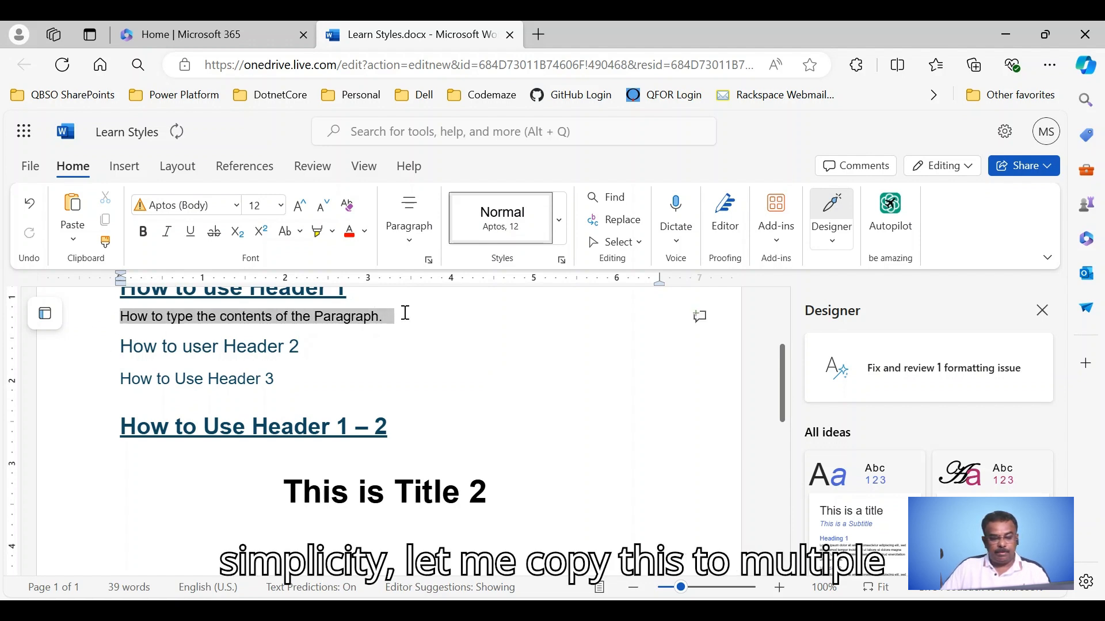
key("ctrl+c")
left_click(405, 315)
key("ctrl+v")
key("ctrl+v")
key("ctrl+v")
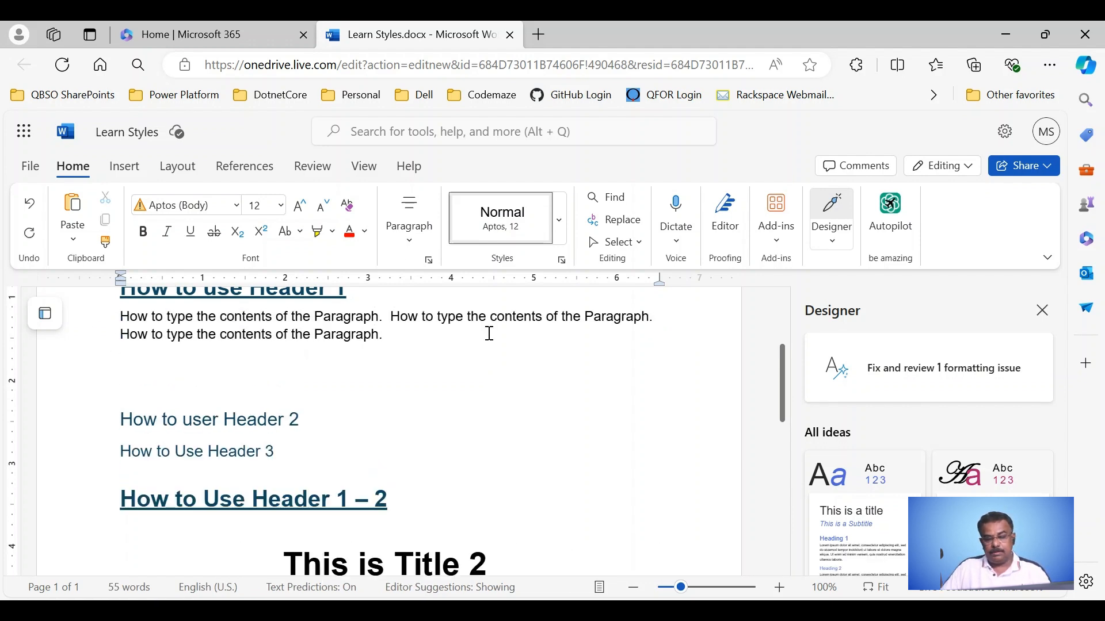
- Copy the repeated sentences and paste them after the existing text to extend the paragraph to four lines
left_click_drag(121, 317, 654, 339)
key("ctrl+c")
left_click(654, 337)
key("ctrl+v")
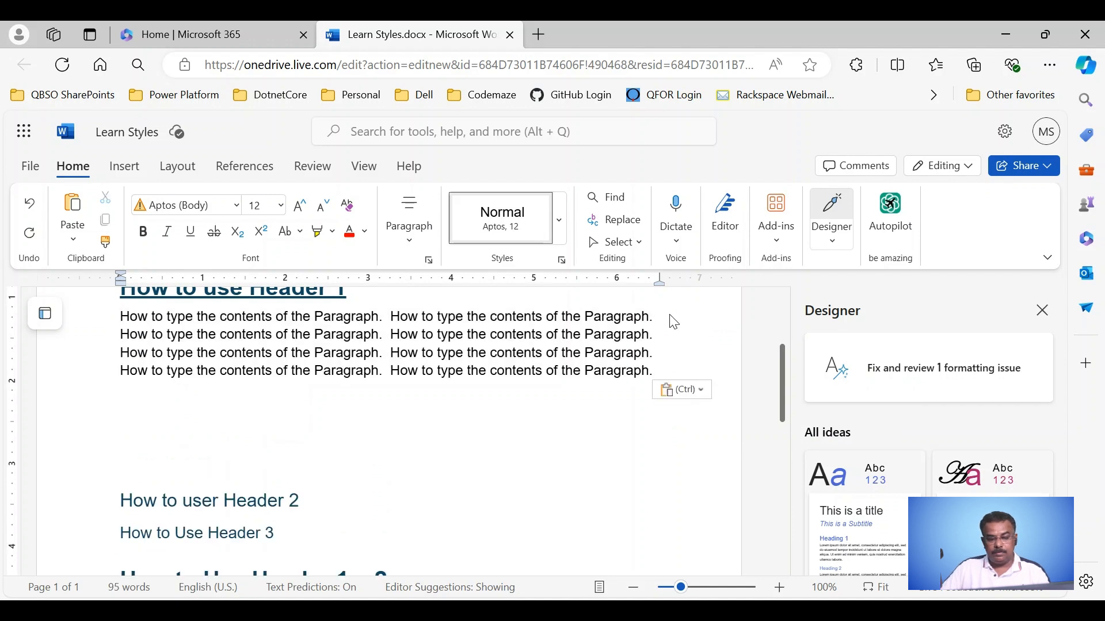
- Insert "This is" before the paragraph's third sentence and replace "How" with "why" in a sentence further down
left_click(674, 322)
type("This is")
double_click(469, 353)
type("why")
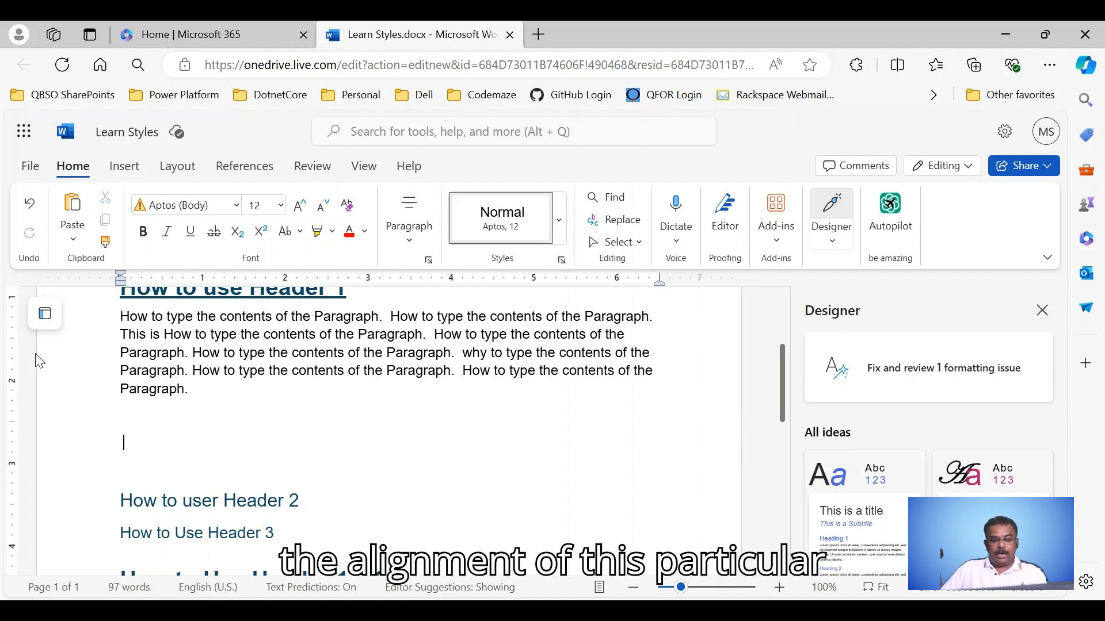
- Justify the body paragraph under the heading "How to use Header 1"
left_click(196, 338)
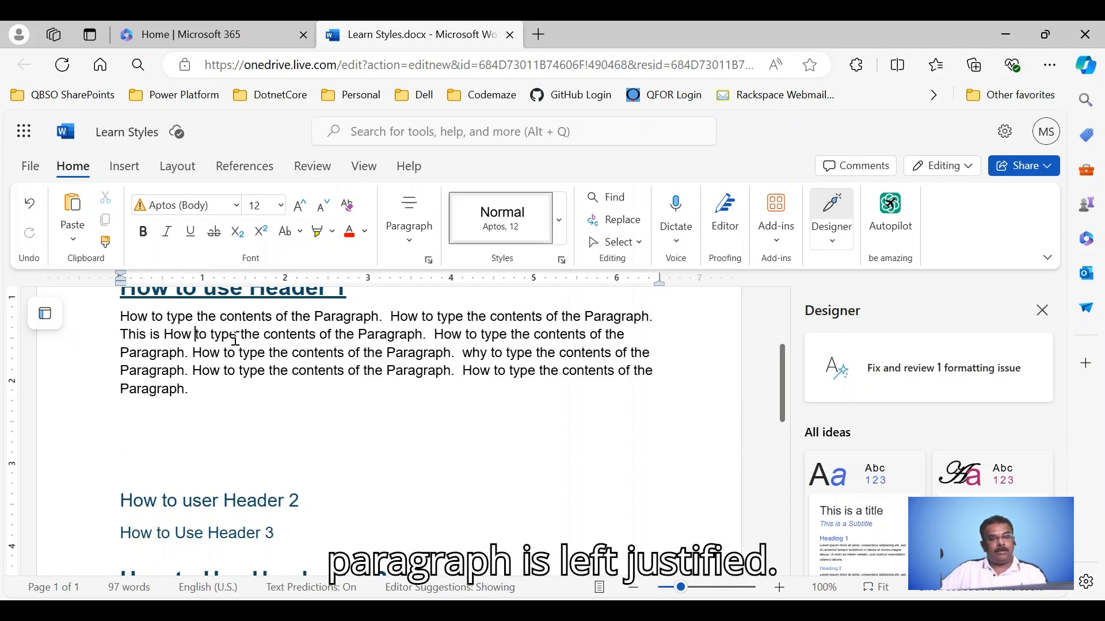
left_click(410, 243)
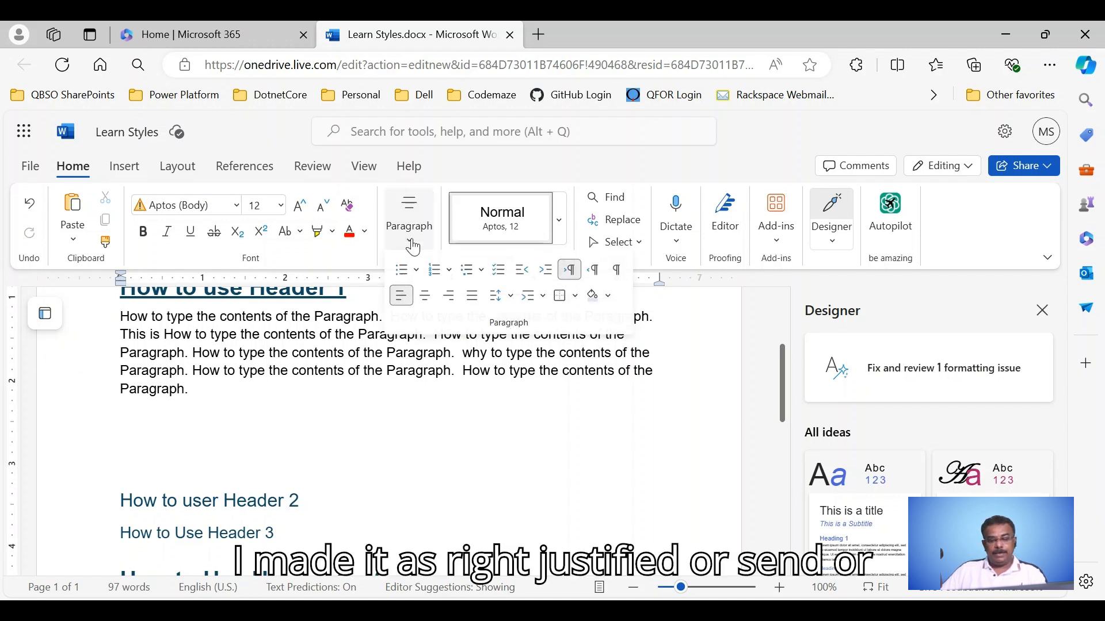
left_click(472, 295)
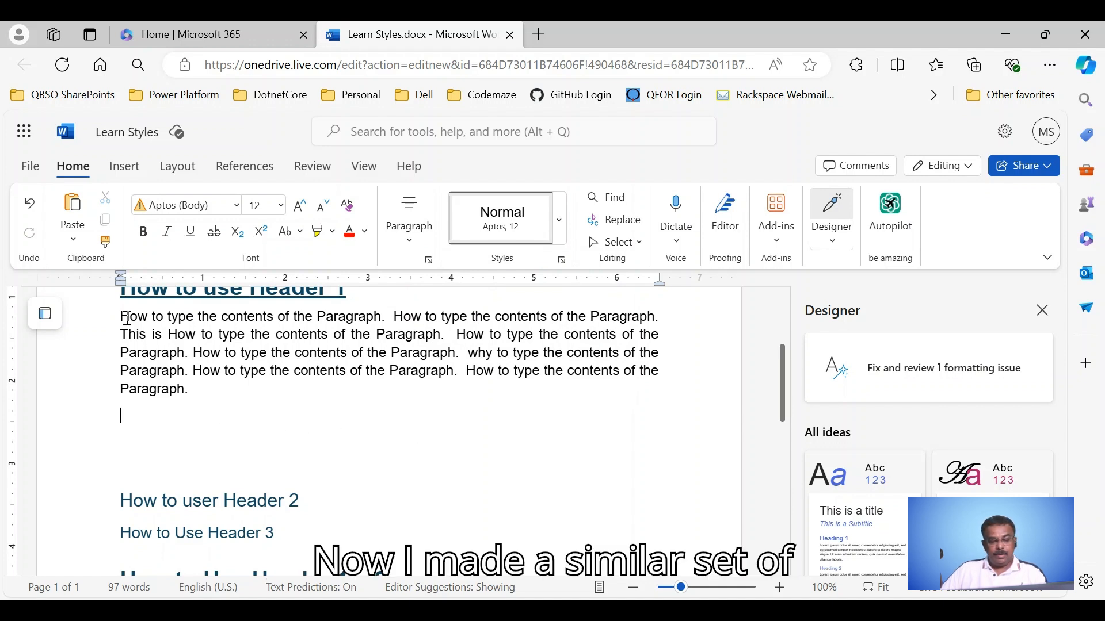
- Paste a copy of the justified paragraph on the empty line below it and left-align the copy
left_click_drag(124, 319, 207, 387)
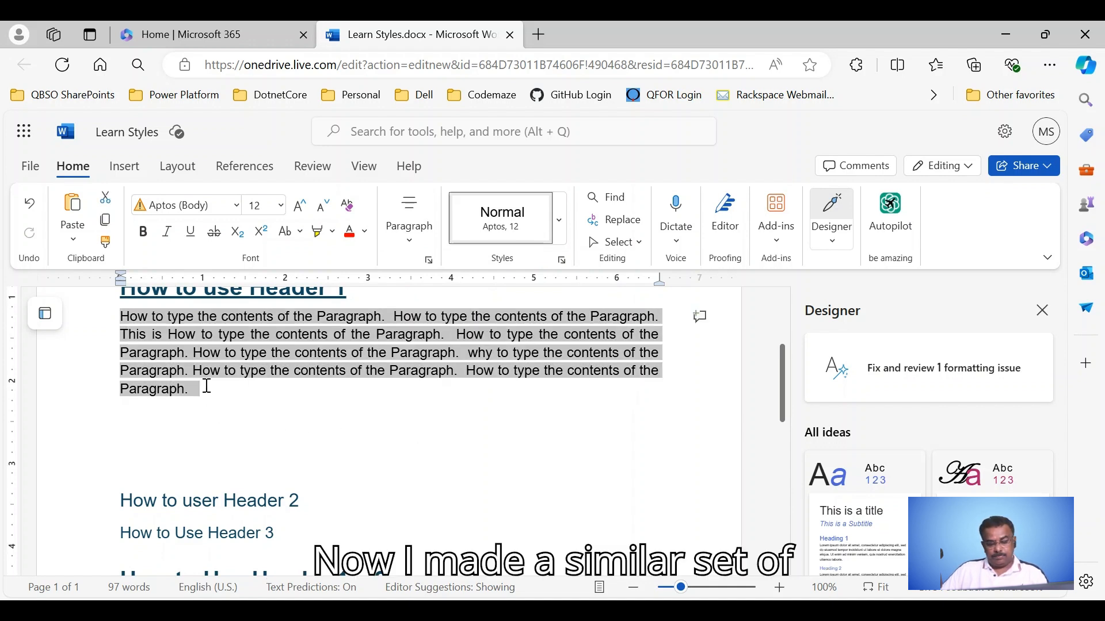
left_click(132, 444)
key("ctrl+v")
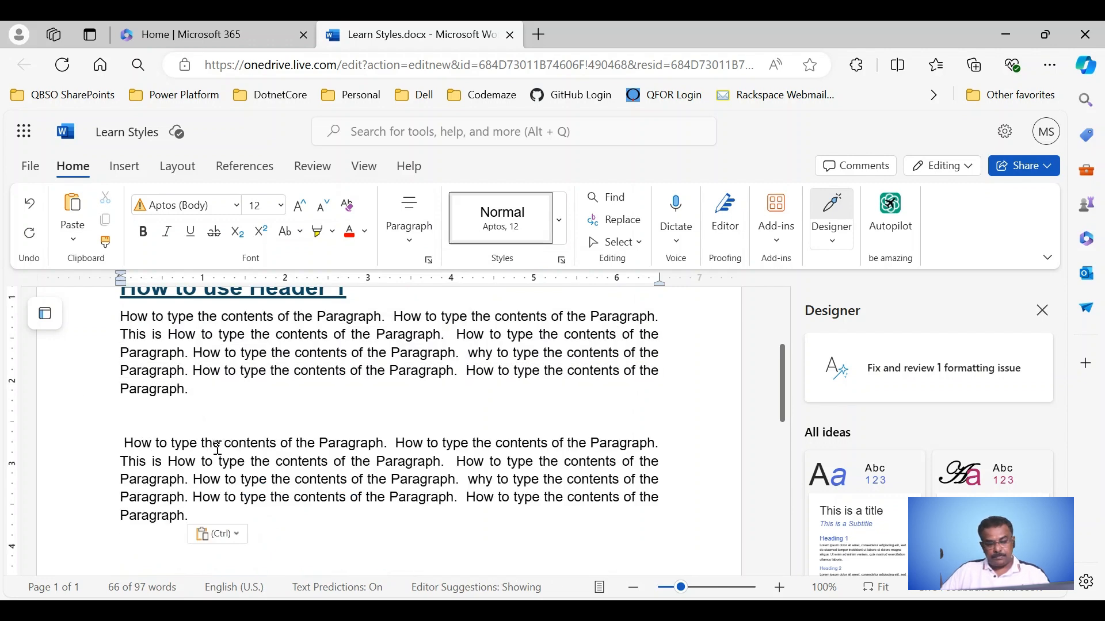
left_click(409, 236)
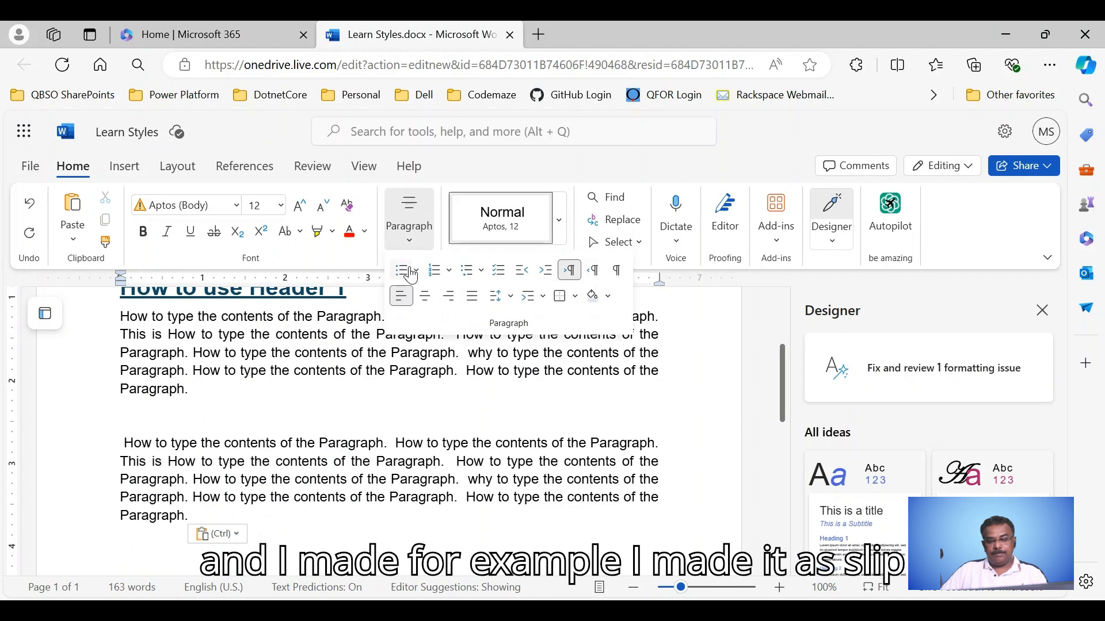
left_click(401, 297)
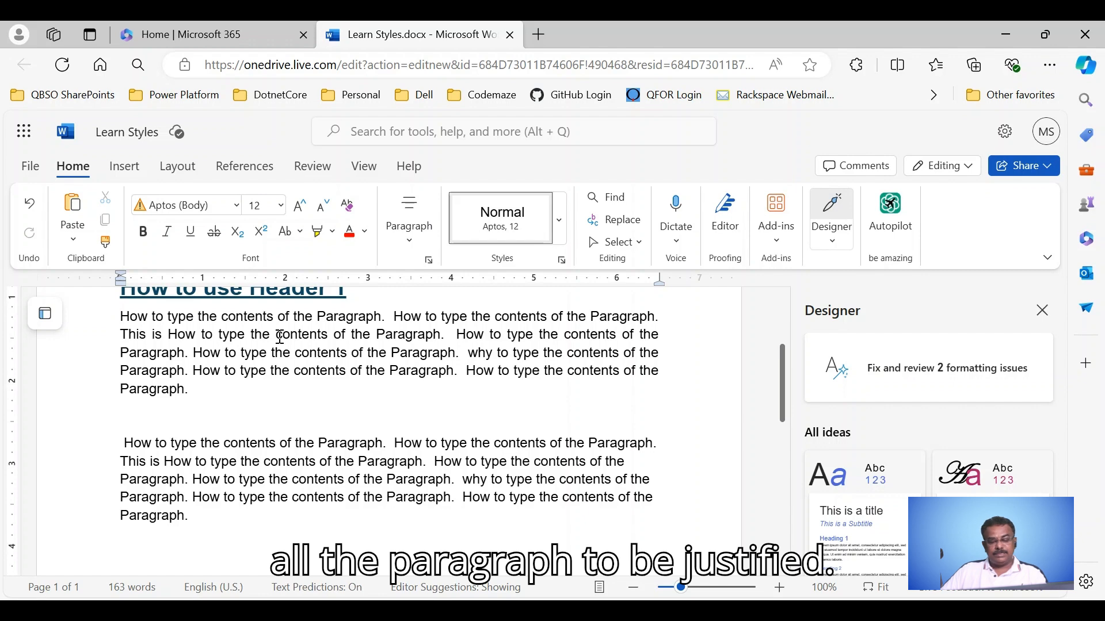
- Update the Normal style to match the justified first paragraph under "How to use Header 1"
left_click(313, 317)
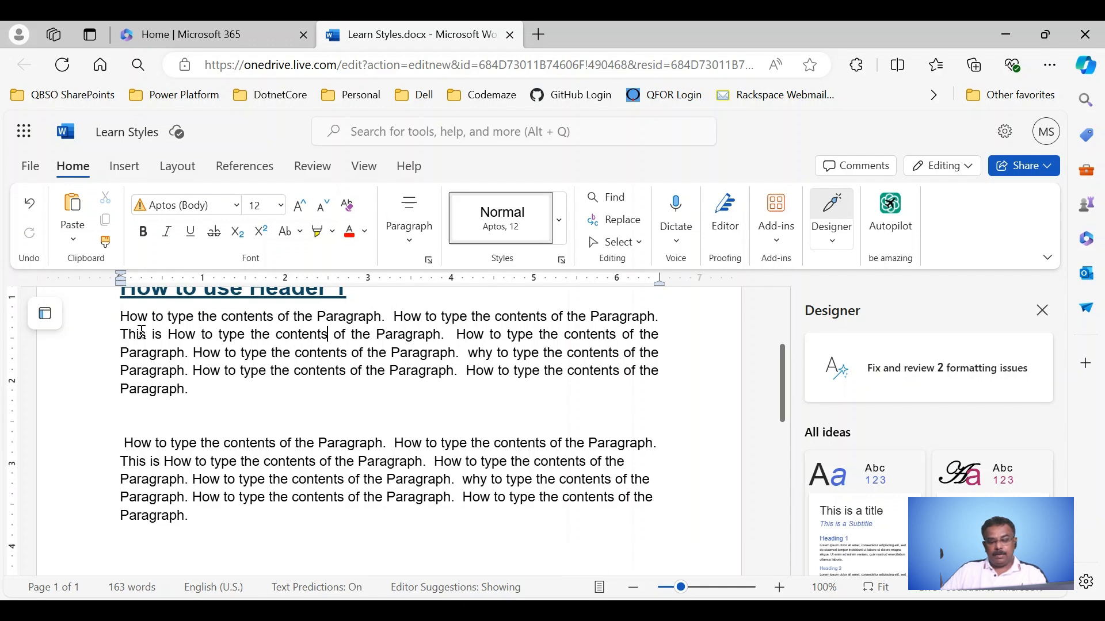
left_click_drag(121, 316, 186, 389)
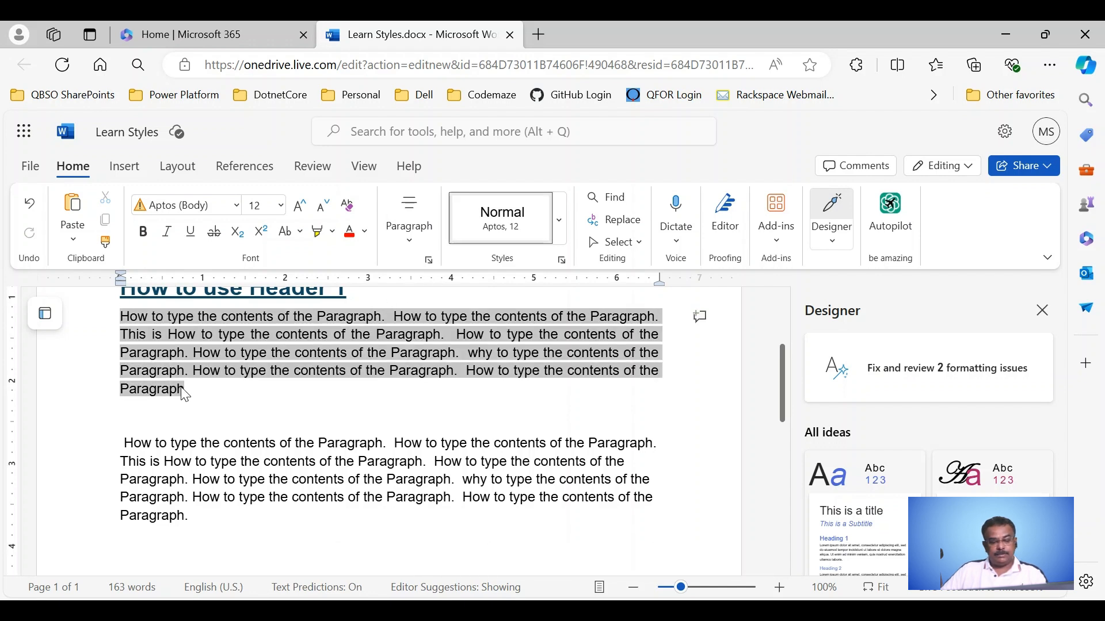
right_click(504, 222)
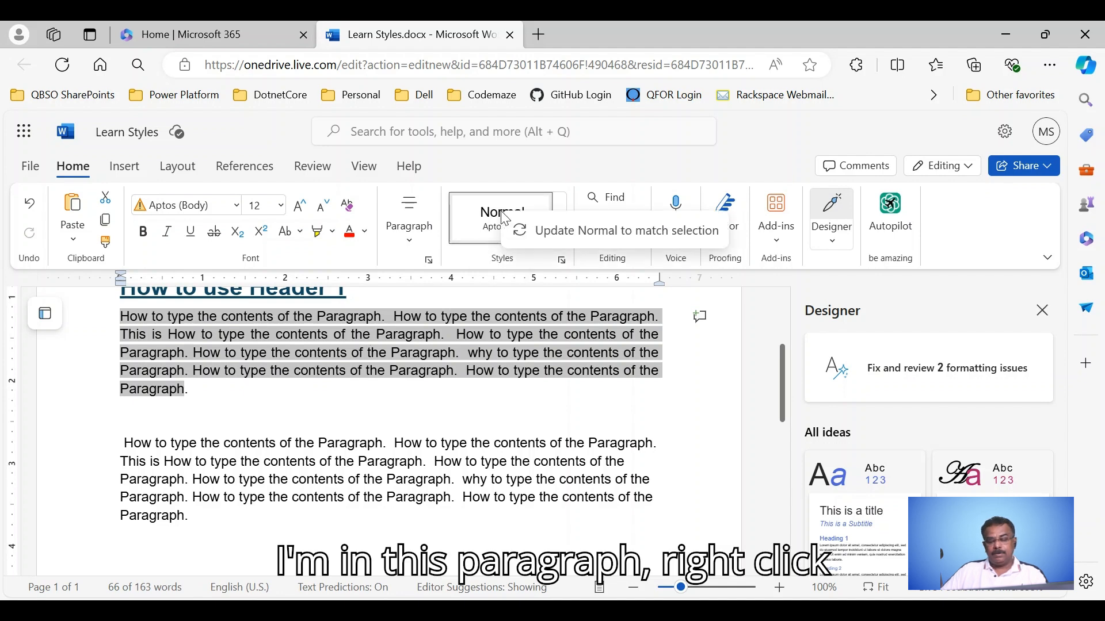
left_click(550, 238)
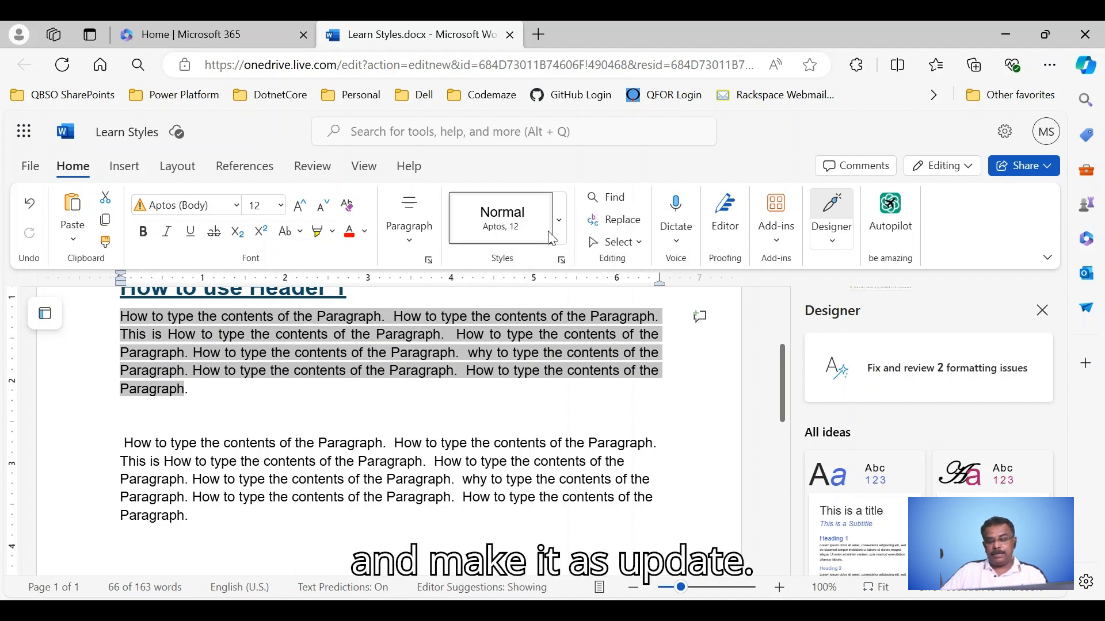
left_click(488, 370)
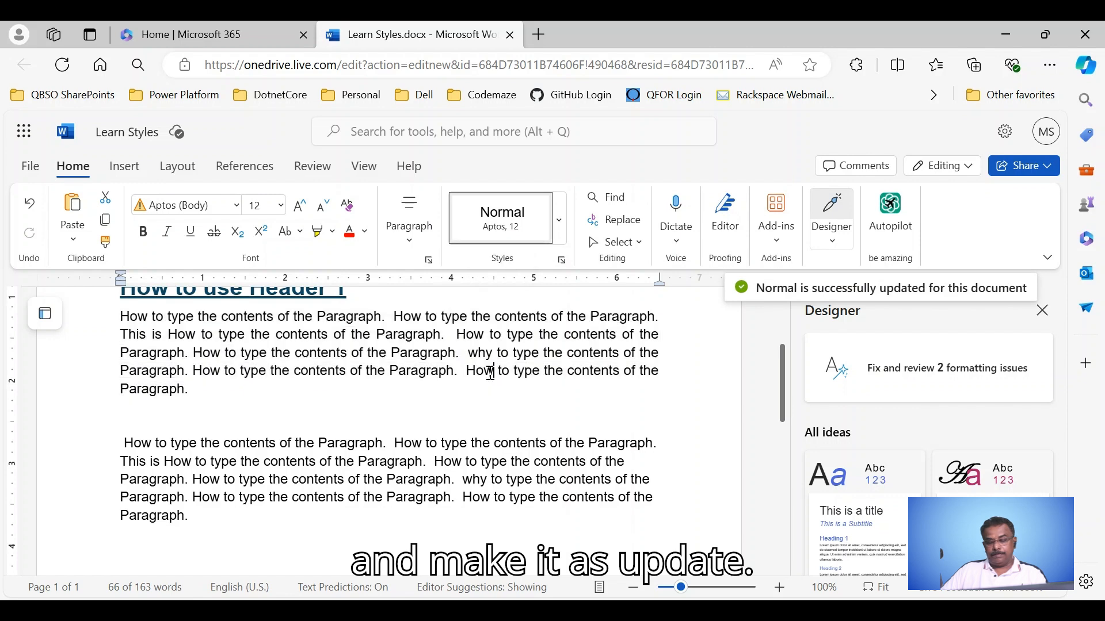
- Apply the updated Normal style to the second body paragraph and delete the space at its start
left_click(305, 462)
left_click(504, 221)
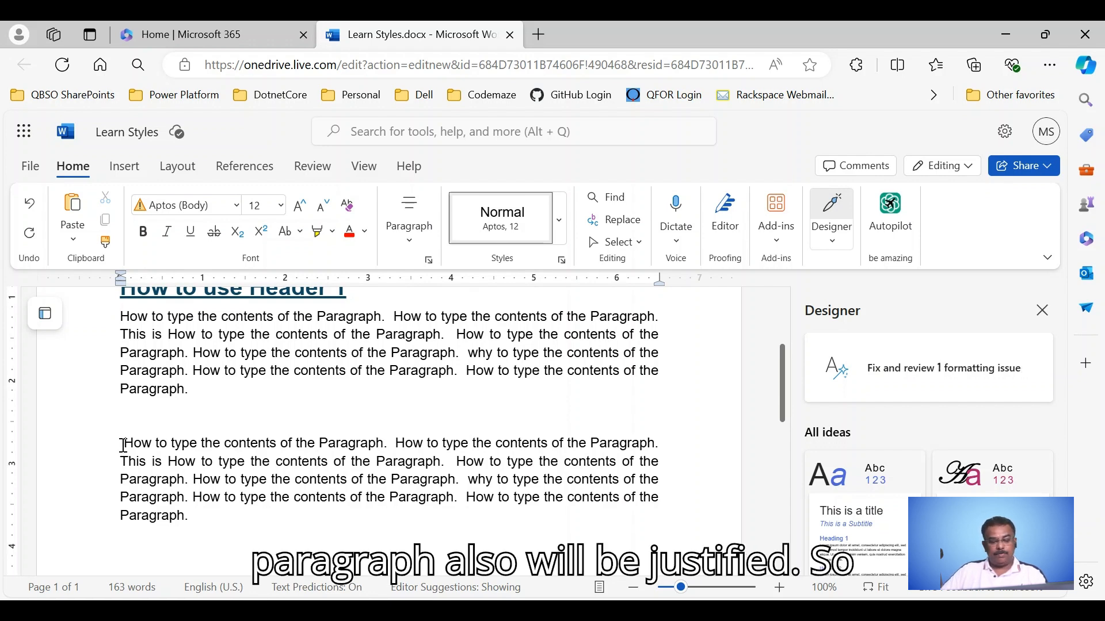
key("Delete")
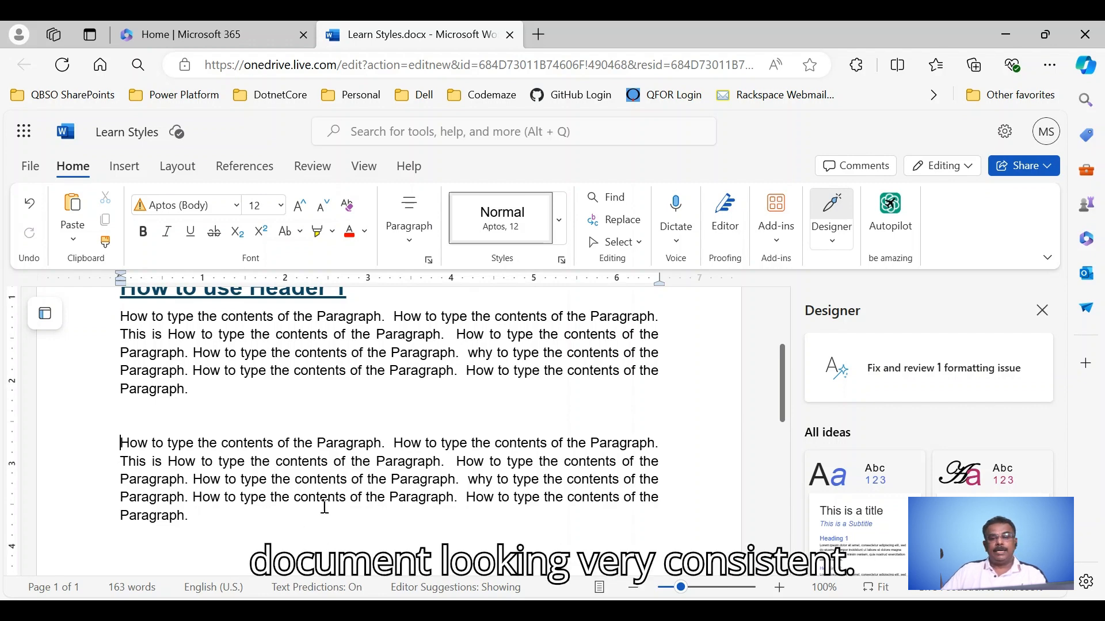
- Remove the blank line between the two body paragraphs under "How to use Header 1"
scroll(331, 498, "up", 3)
scroll(337, 500, "down", 6)
scroll(336, 503, "up", 4)
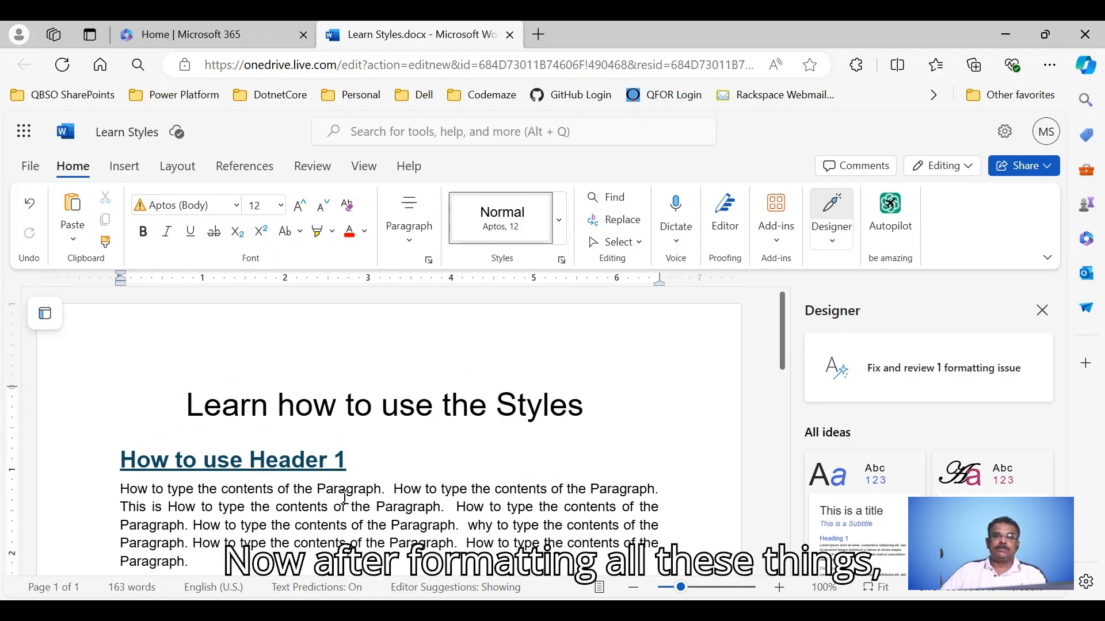
scroll(346, 499, "down", 3)
key("Delete")
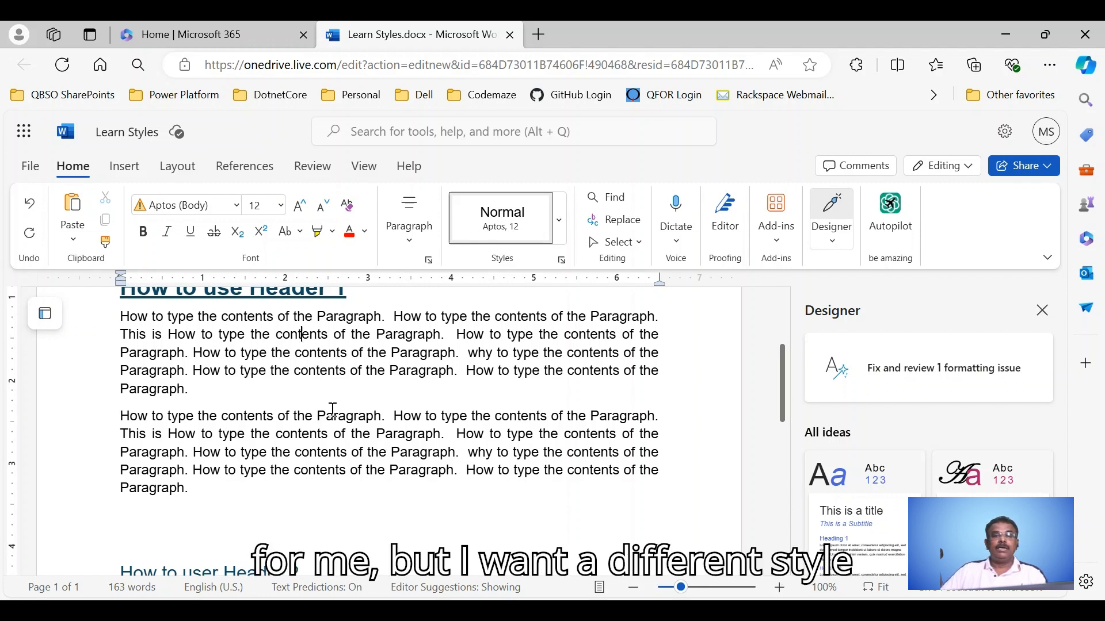
- Delete one of the empty lines above the heading "How to user Header 2"
scroll(332, 409, "up", 3)
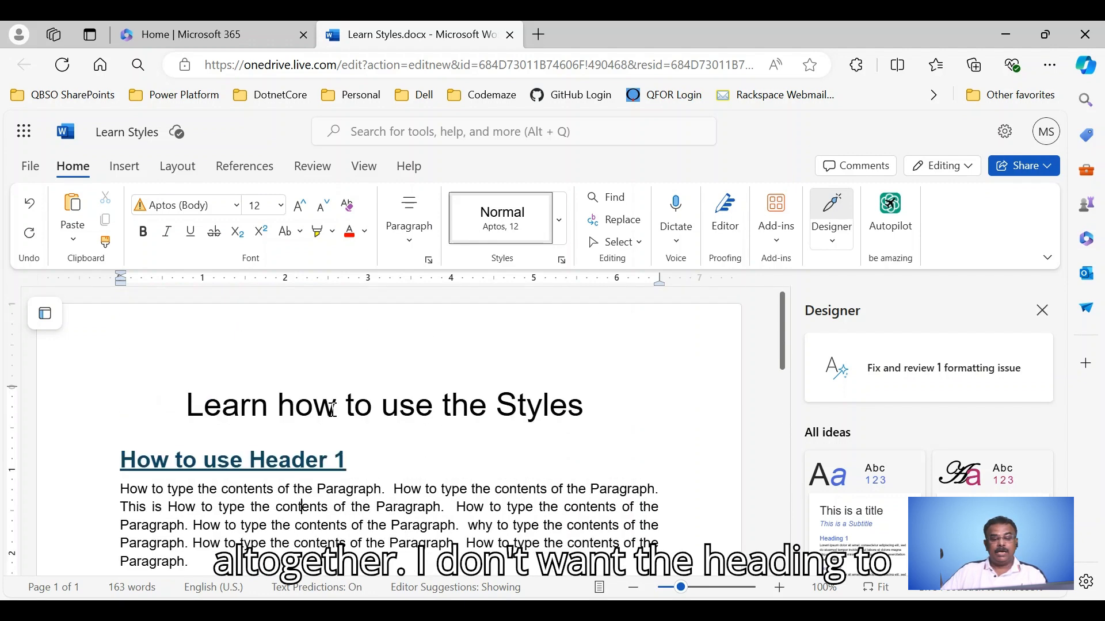
left_click(213, 401)
scroll(440, 522, "down", 5)
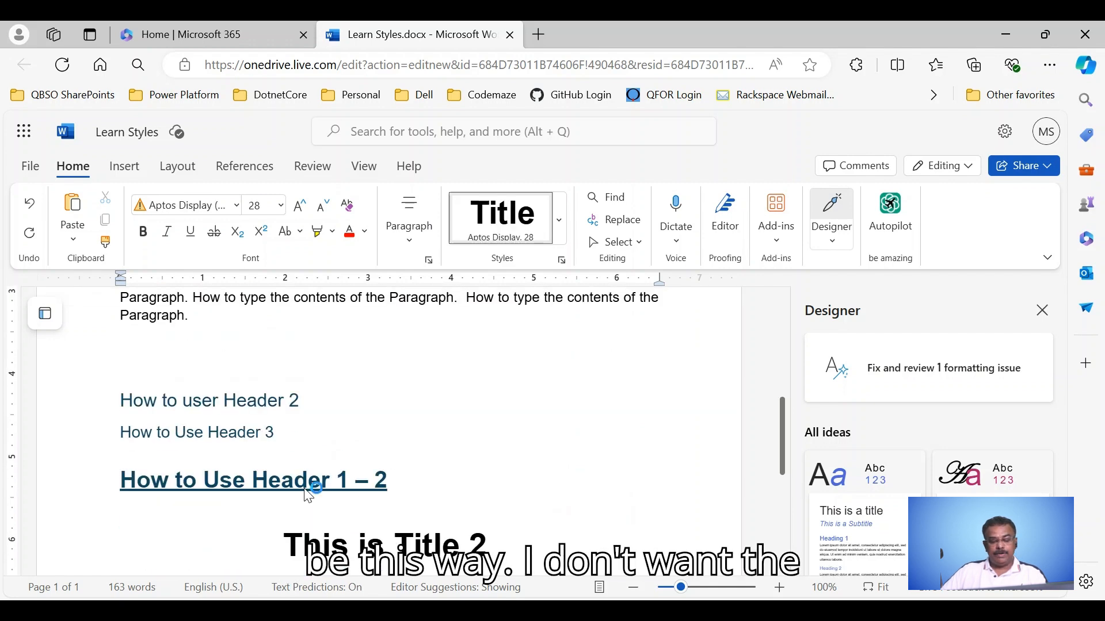
left_click(142, 353)
key("Delete")
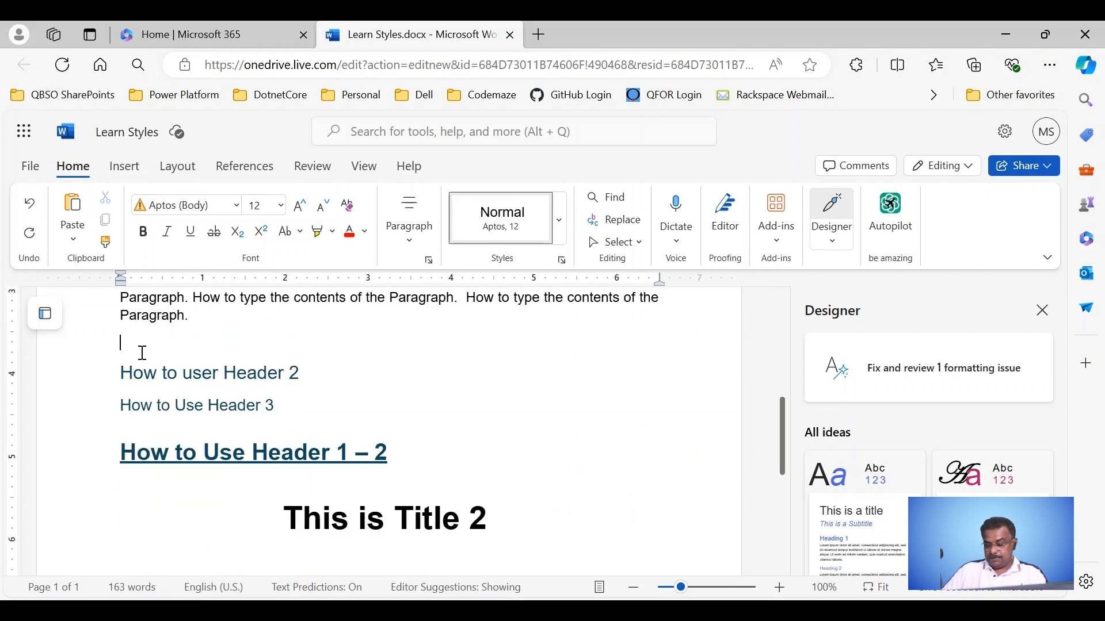
scroll(261, 432, "up", 5)
scroll(260, 527, "down", 5)
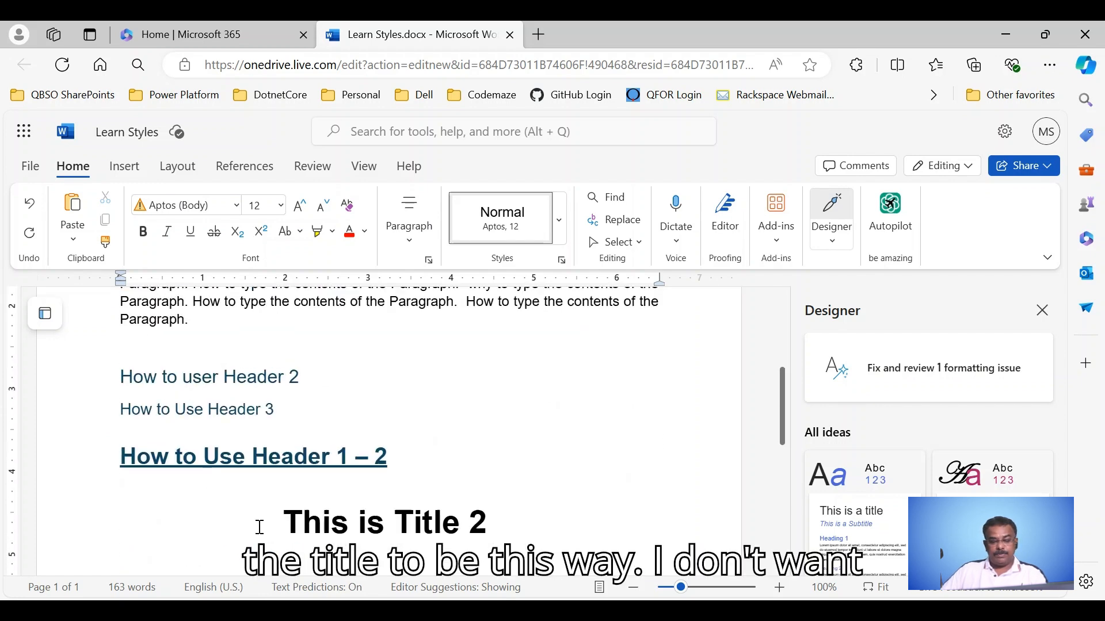
- Browse the Designer ideas for the document and load more of them to compare their title and heading styles
scroll(207, 372, "up", 3)
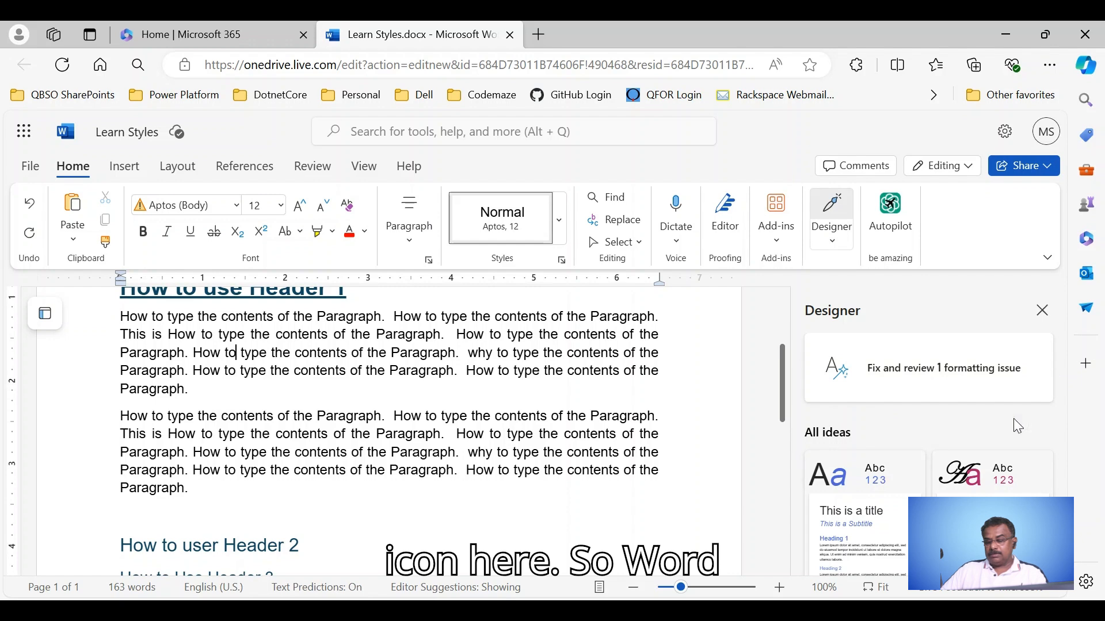
scroll(917, 474, "down", 3)
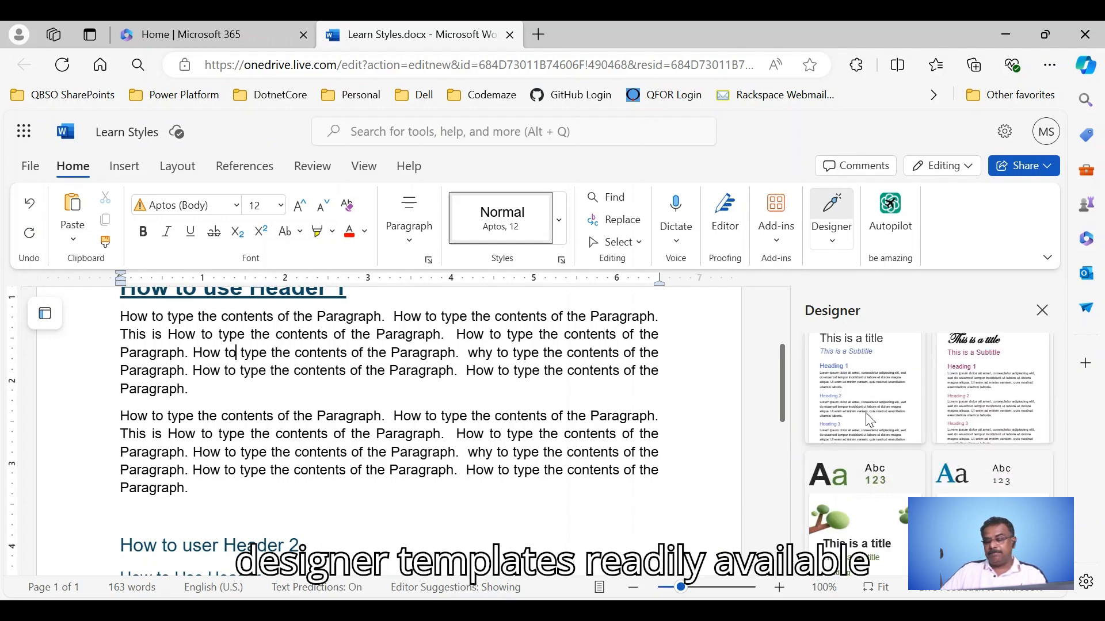
scroll(868, 416, "up", 3)
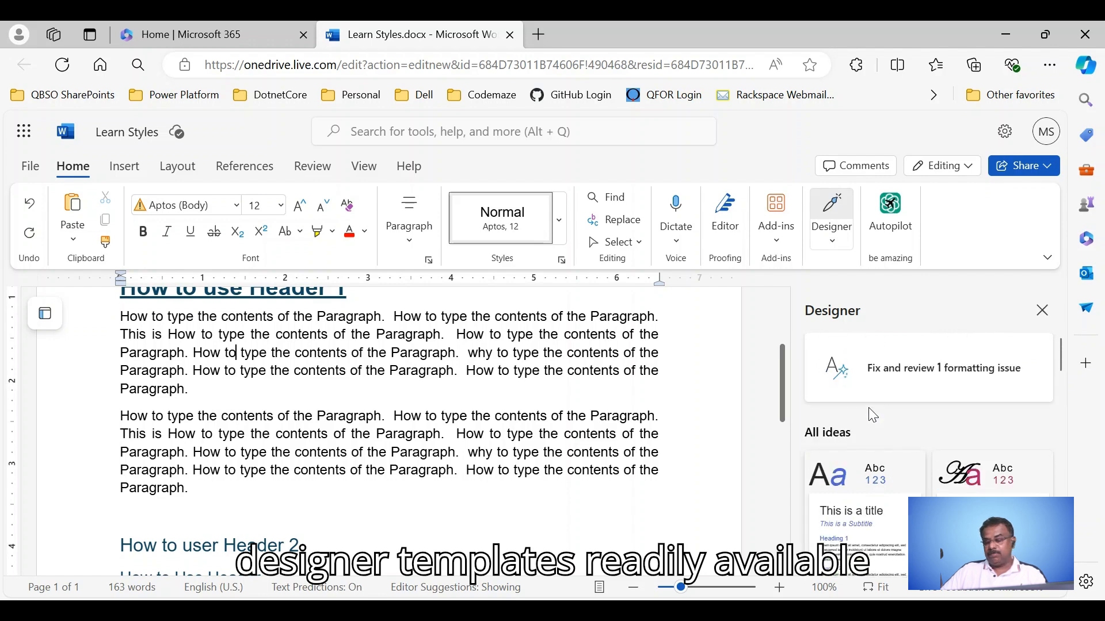
scroll(871, 414, "down", 3)
scroll(893, 455, "down", 1)
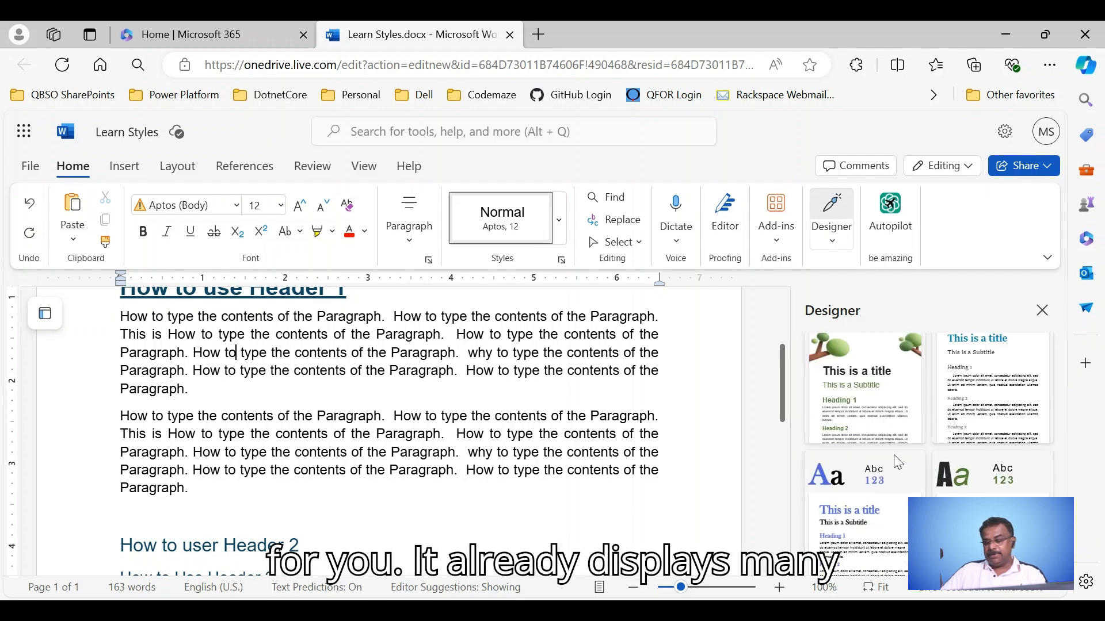
scroll(893, 455, "down", 1)
scroll(899, 462, "down", 5)
scroll(903, 449, "up", 3)
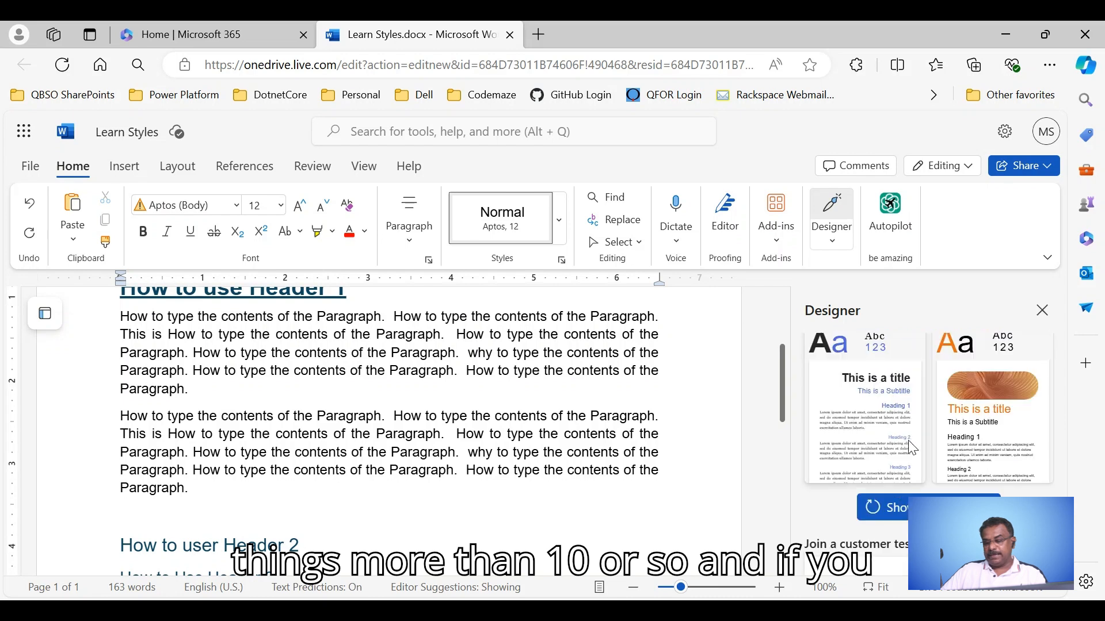
left_click(903, 517)
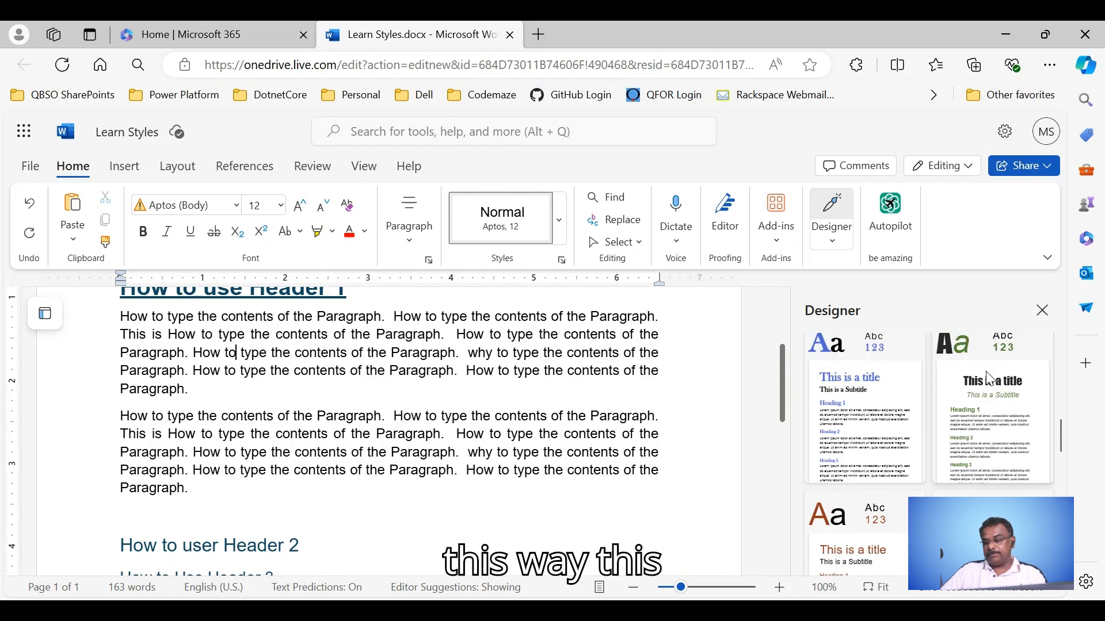
scroll(976, 482, "down", 3)
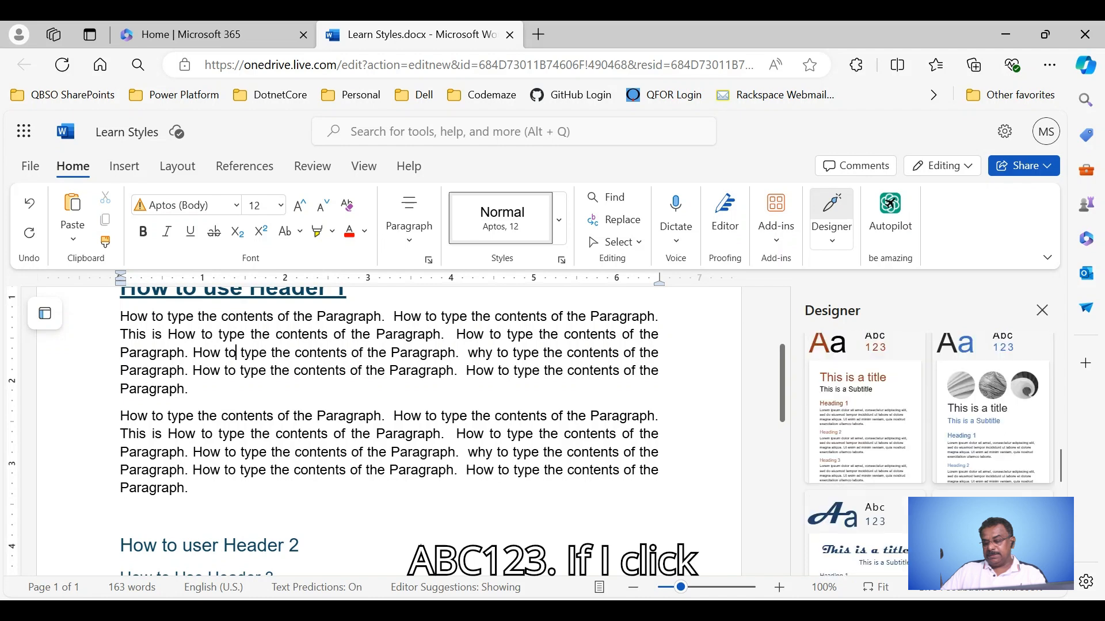
- Apply the Designer idea with three round grayscale images and blue headings, and review the restyled document
left_click(992, 396)
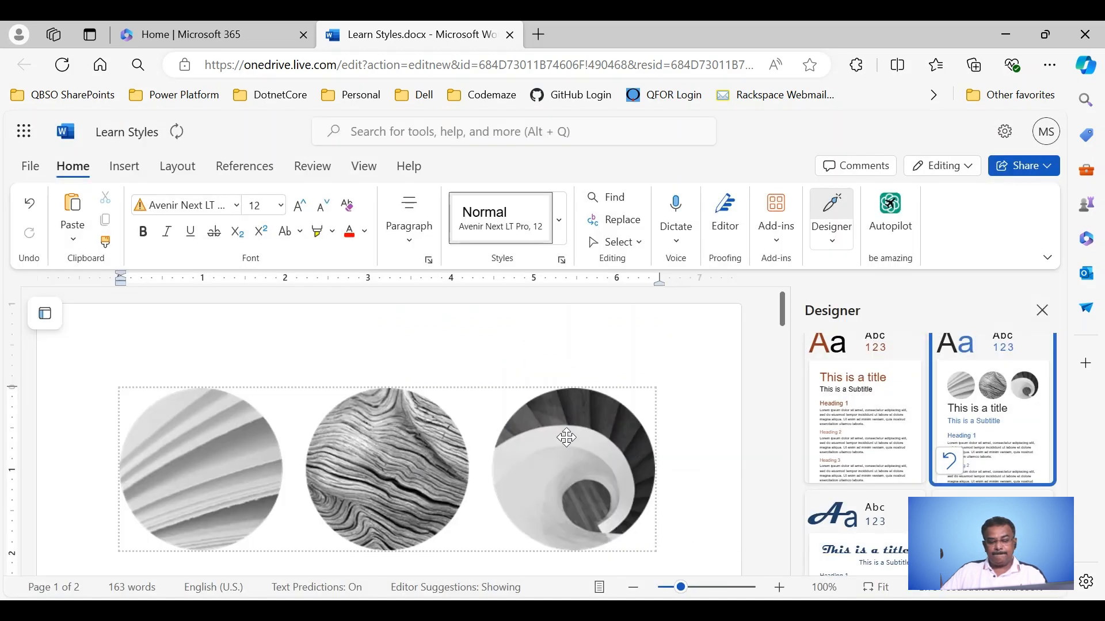
scroll(724, 455, "down", 5)
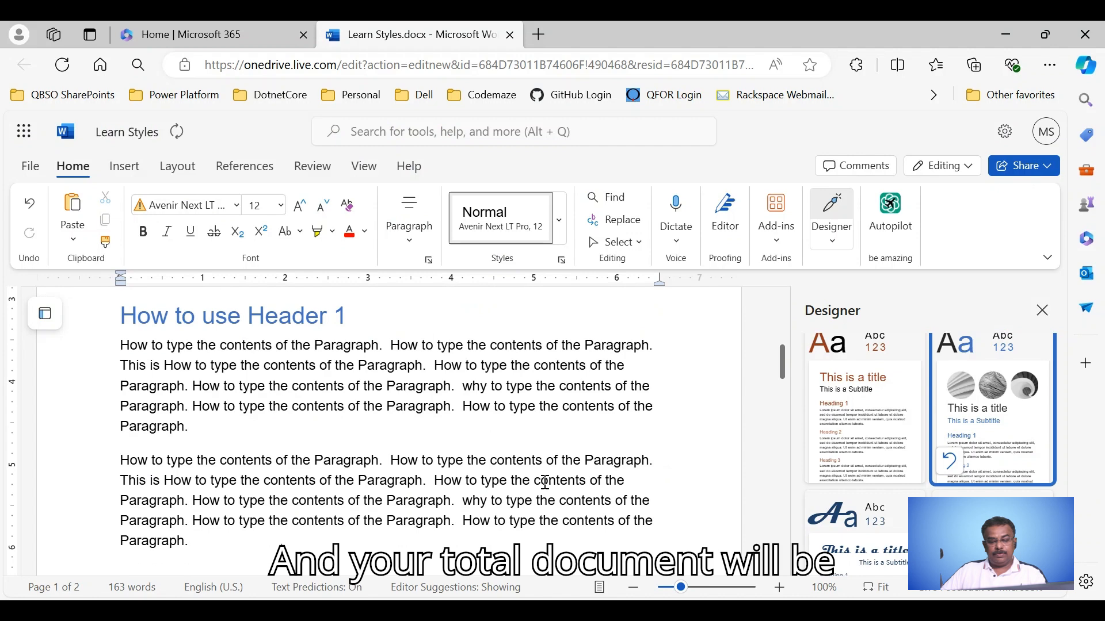
scroll(545, 482, "up", 5)
scroll(545, 482, "down", 5)
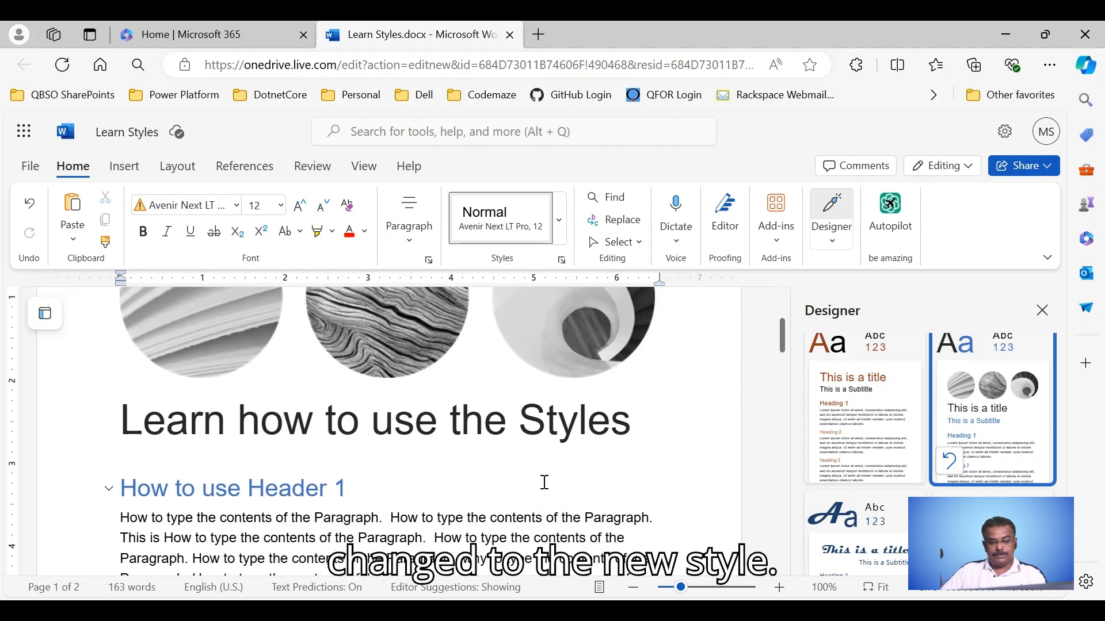
scroll(545, 482, "up", 3)
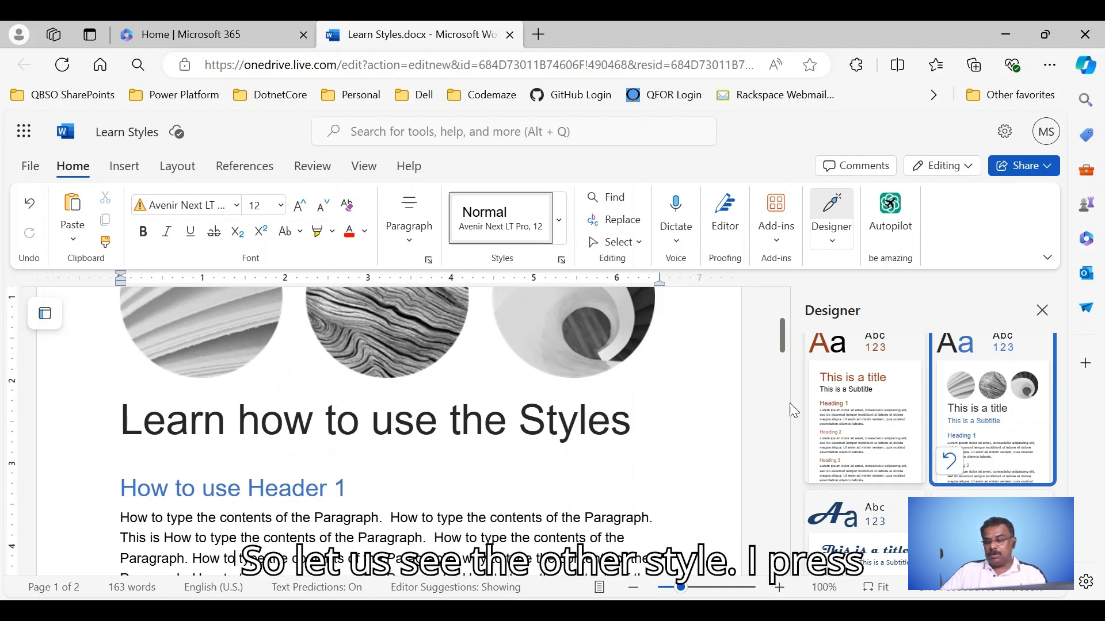
- Apply the Designer idea with the rust-brown title and headings, and review the document's title, headings and paragraphs
left_click(901, 397)
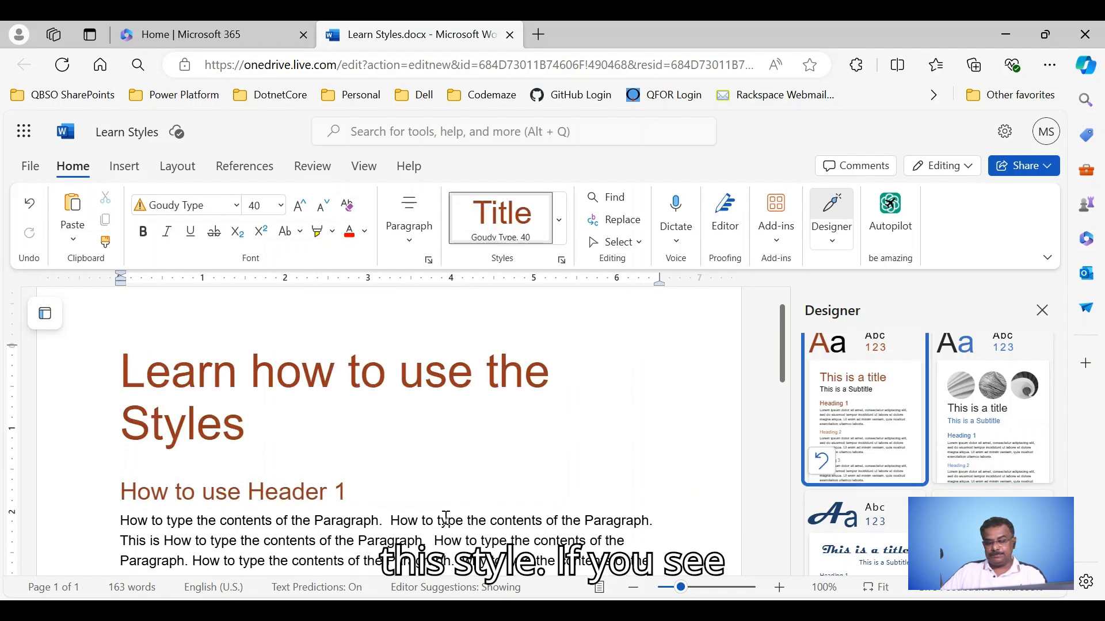
scroll(443, 521, "down", 3)
scroll(396, 514, "up", 3)
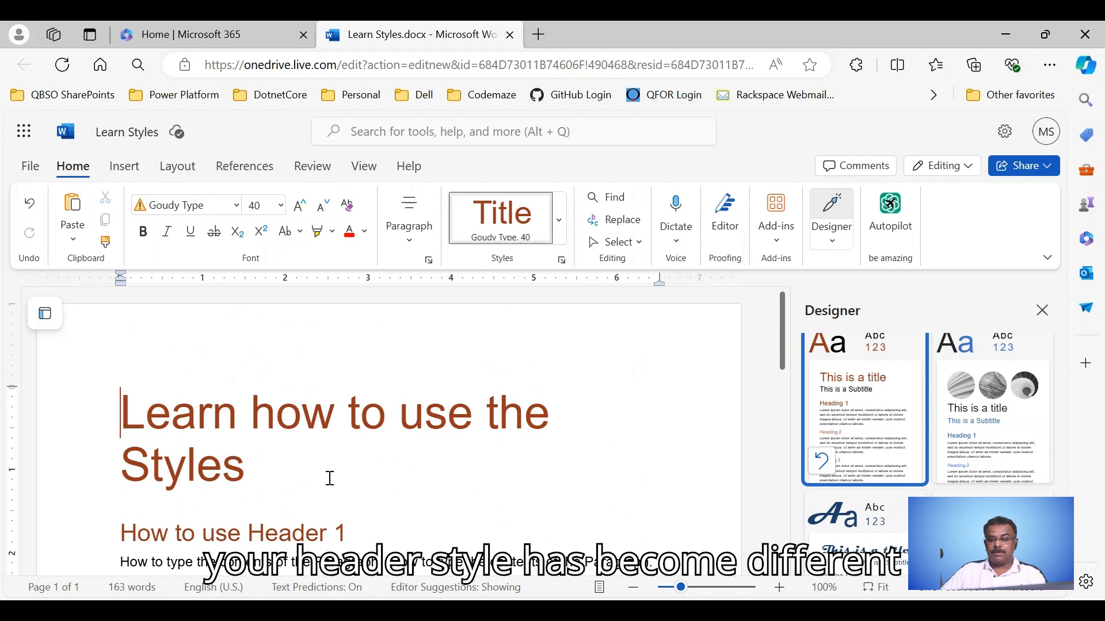
scroll(328, 479, "down", 3)
scroll(310, 414, "up", 3)
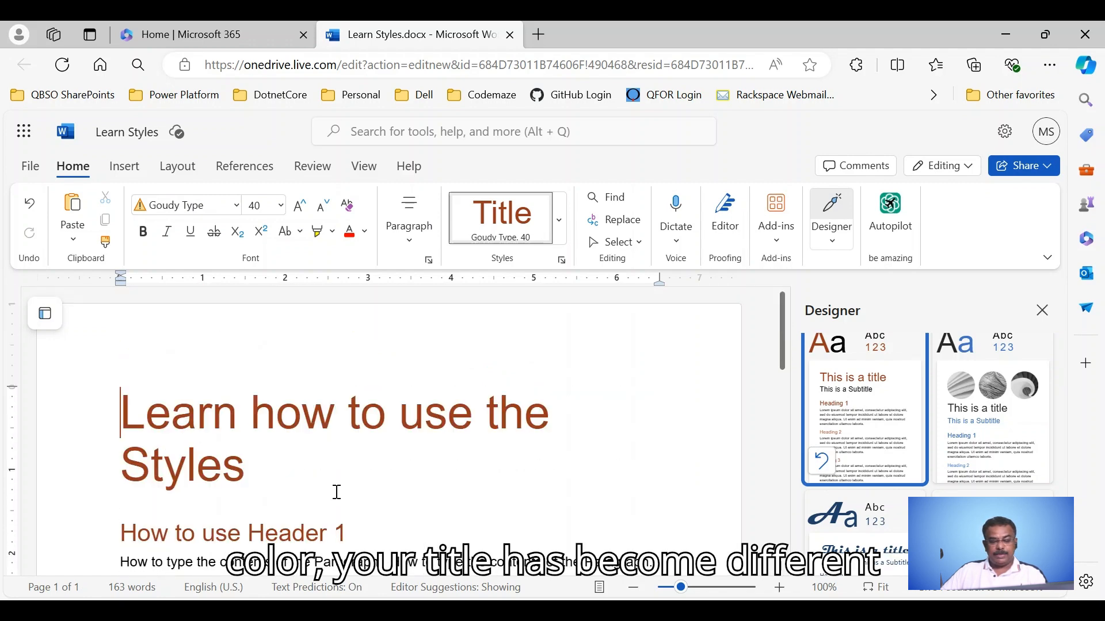
scroll(331, 486, "down", 3)
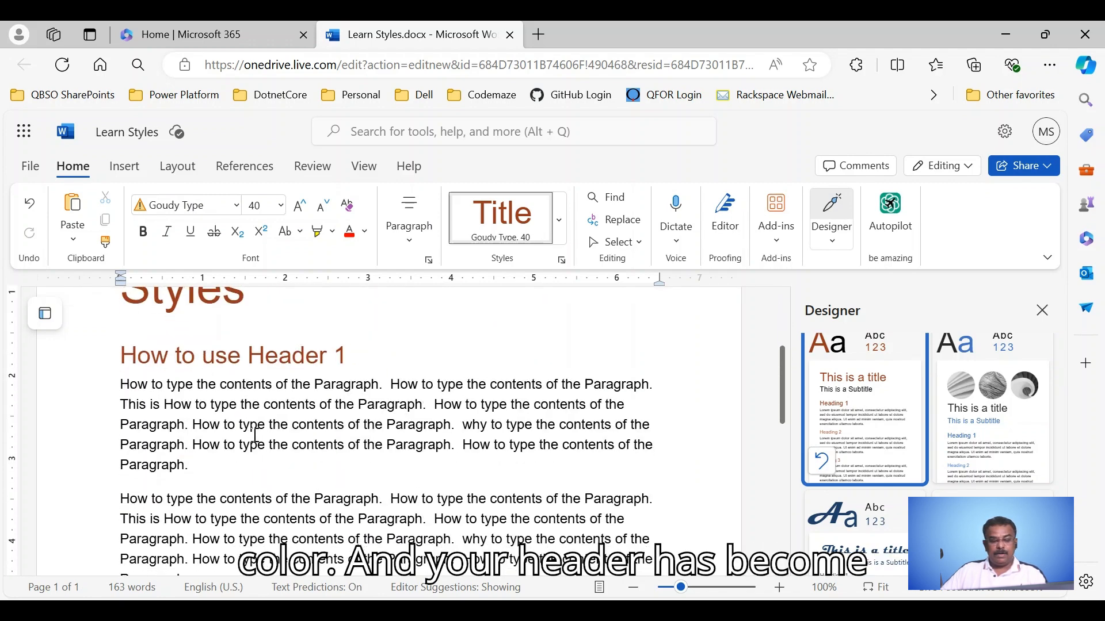
- Examine how the applied Designer idea restyles the title, the headings and the body paragraphs
scroll(254, 435, "down", 5)
scroll(358, 495, "up", 10)
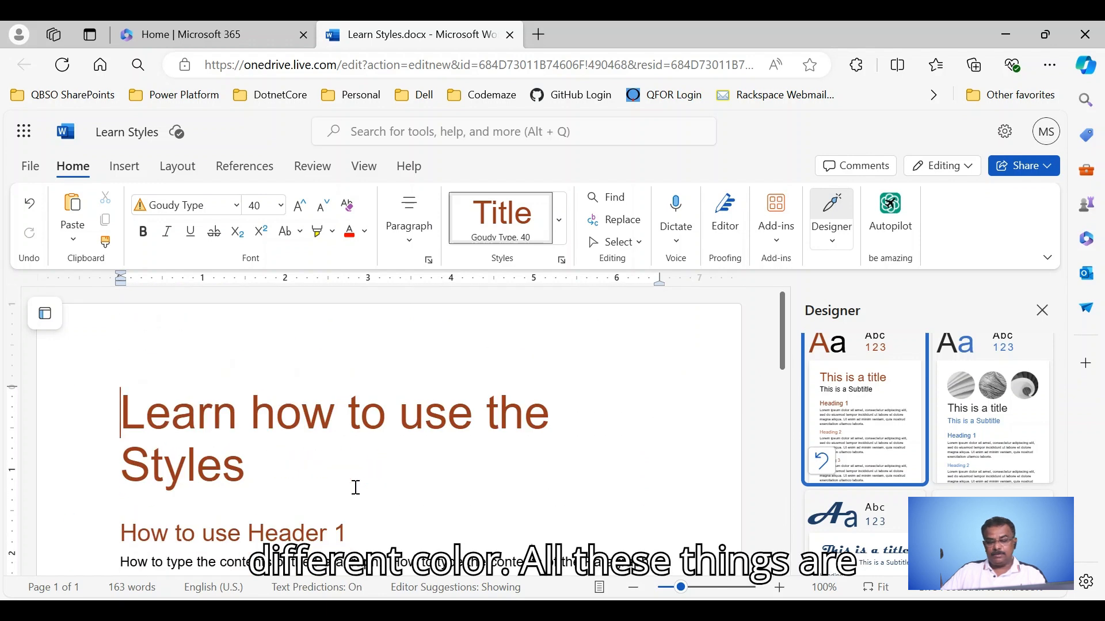
scroll(354, 486, "down", 6)
scroll(365, 412, "up", 3)
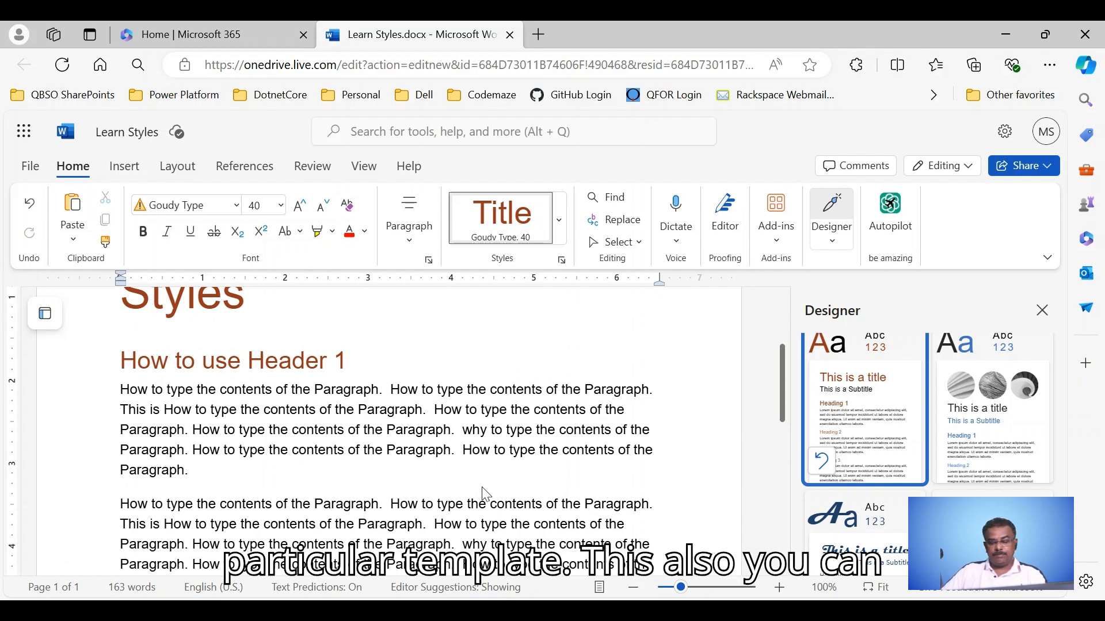
scroll(303, 501, "up", 3)
scroll(301, 500, "down", 3)
scroll(301, 500, "up", 3)
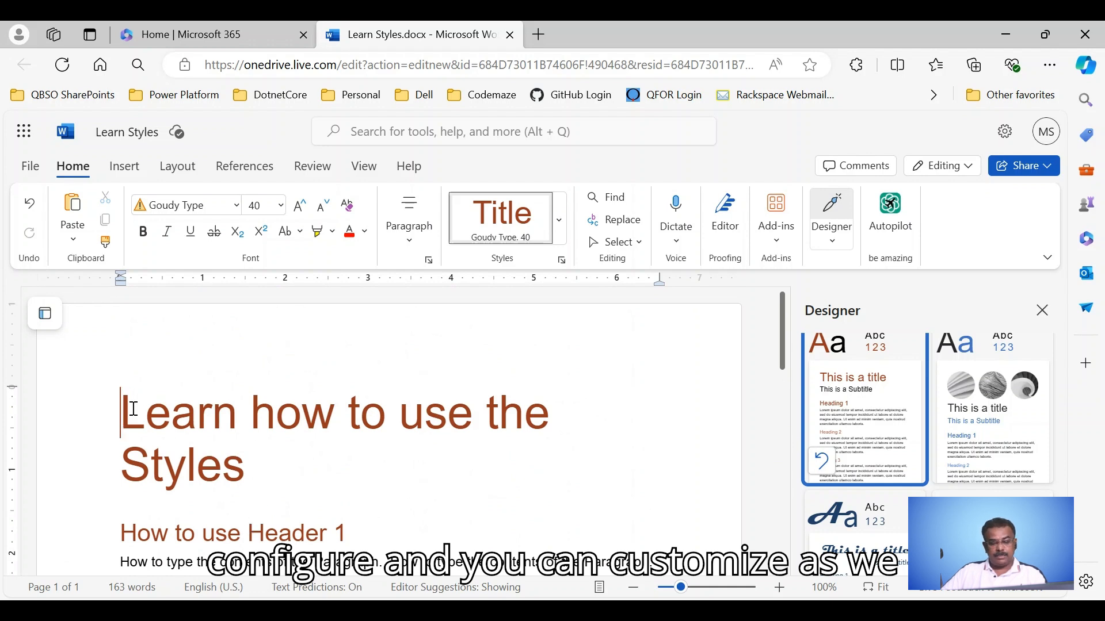
- Shrink the title "Learn how to use the Styles" to size 28, make it bold and underlined, and update the Title style to match
left_click_drag(123, 409, 238, 464)
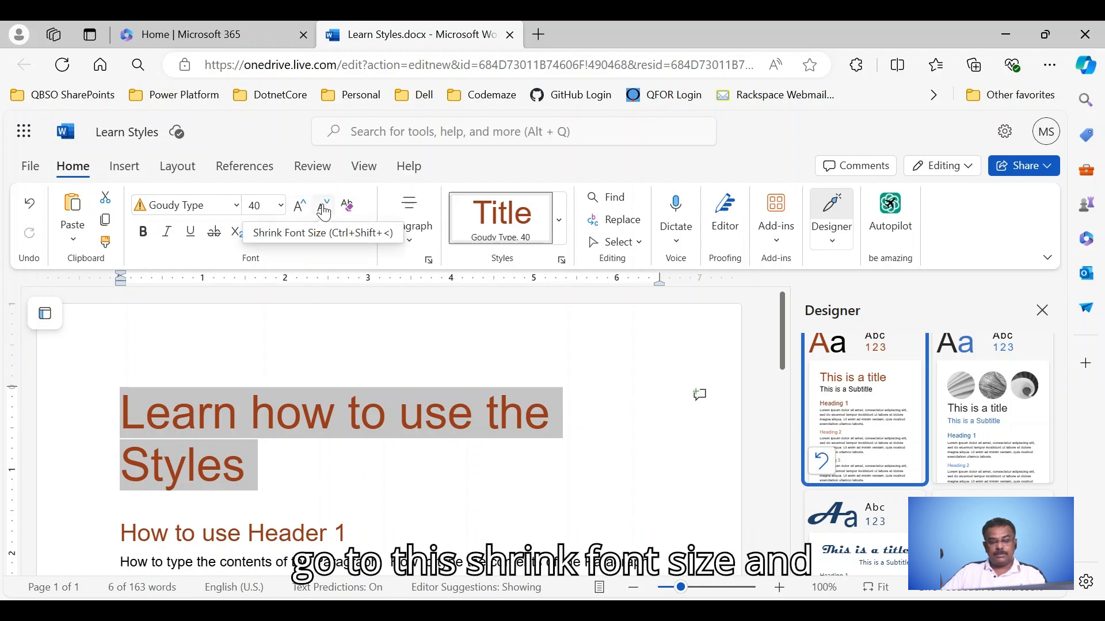
left_click(324, 213)
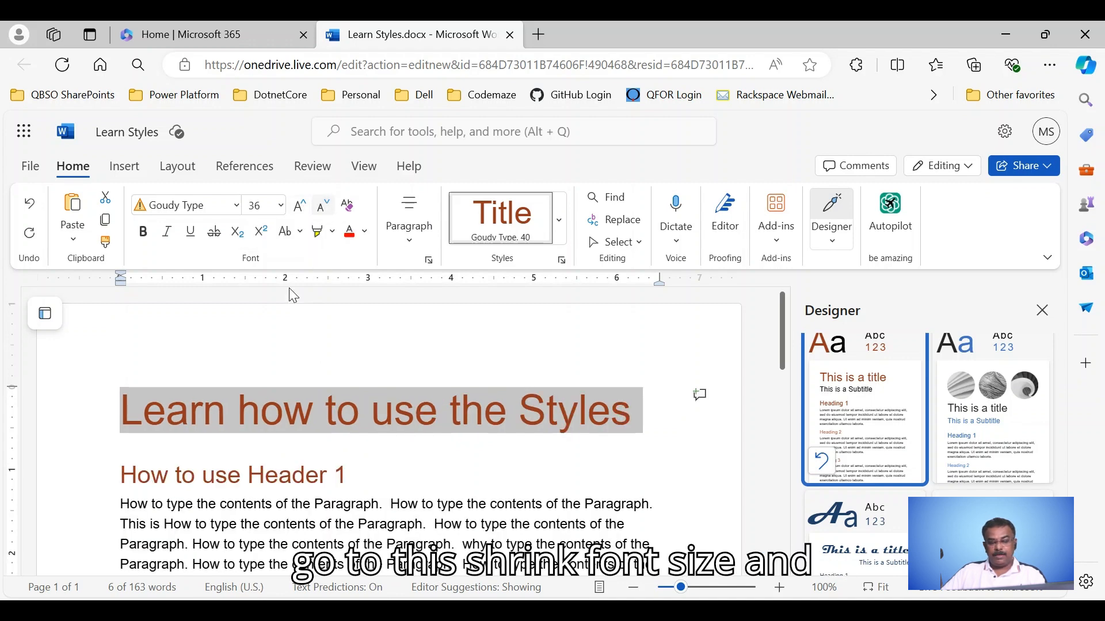
left_click(326, 214)
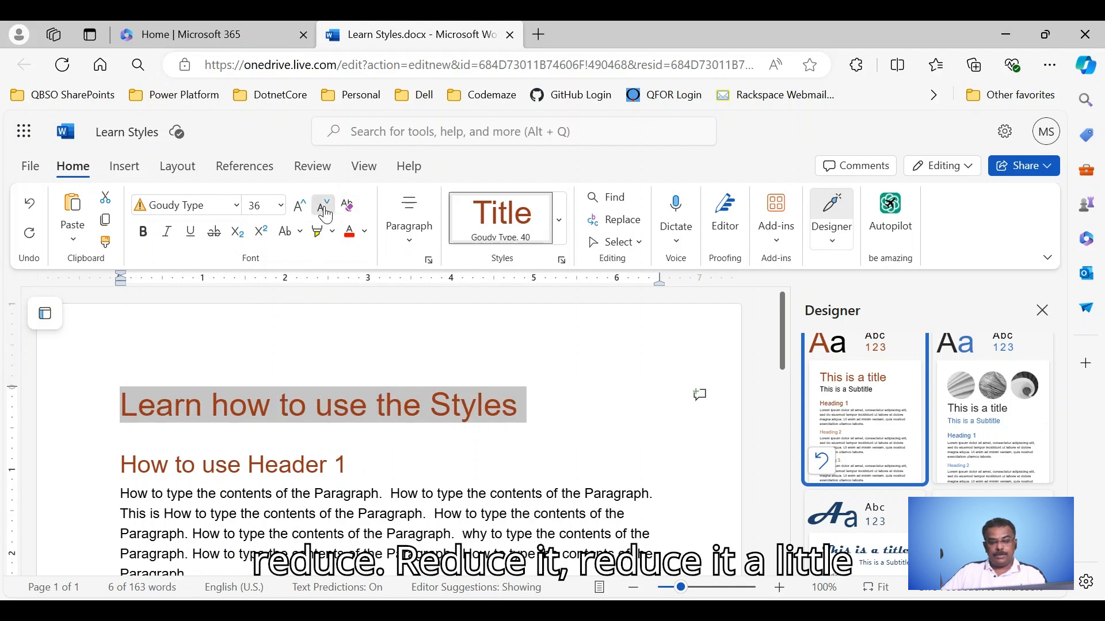
left_click(145, 233)
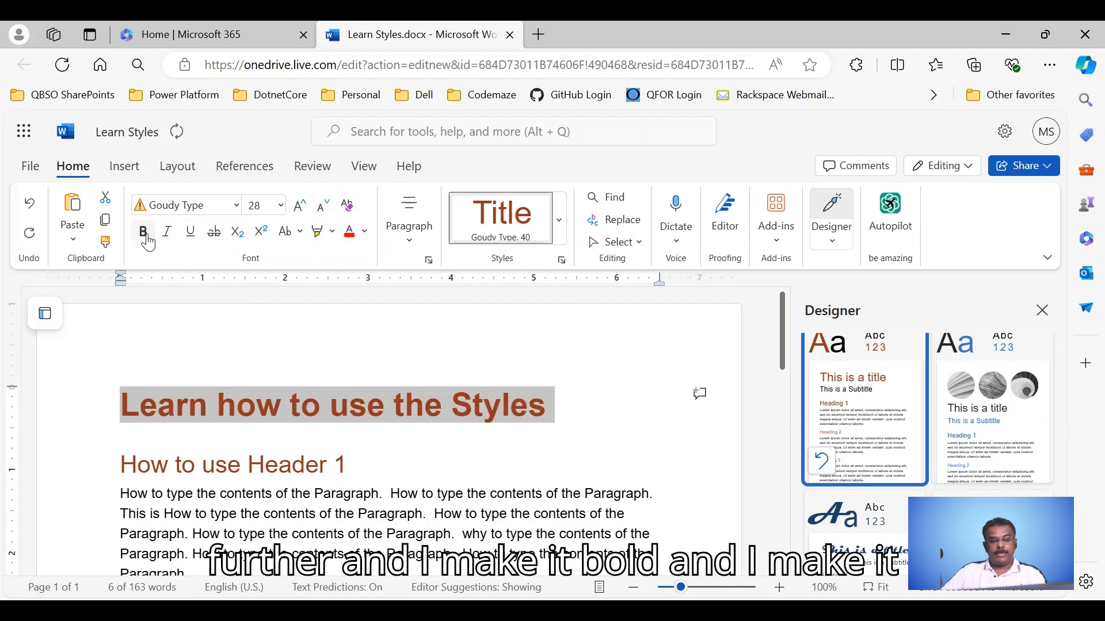
left_click(190, 231)
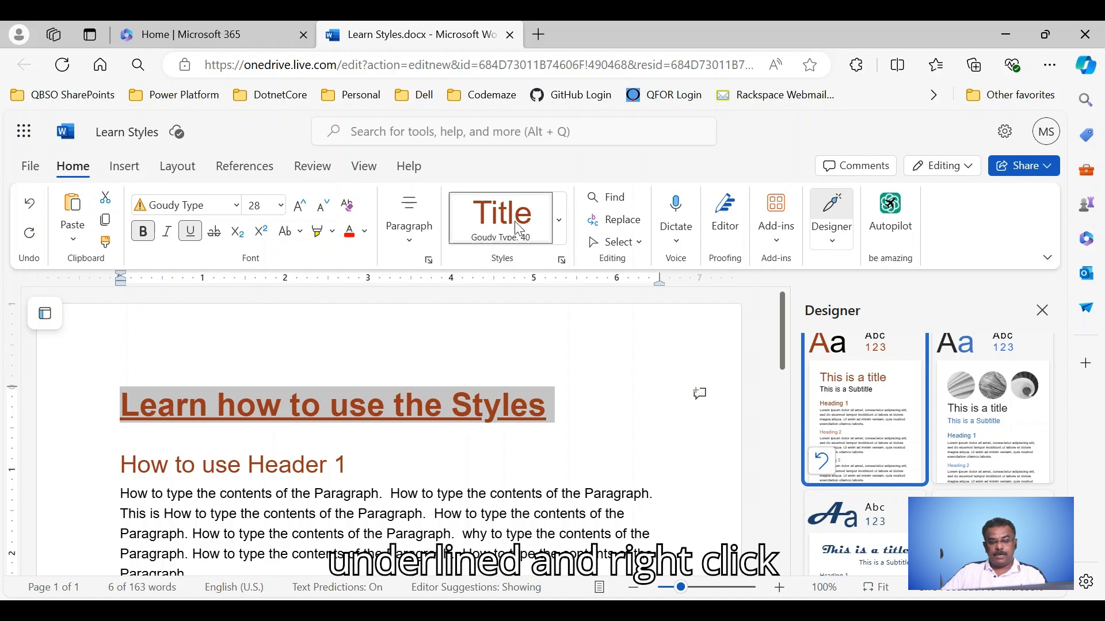
right_click(493, 211)
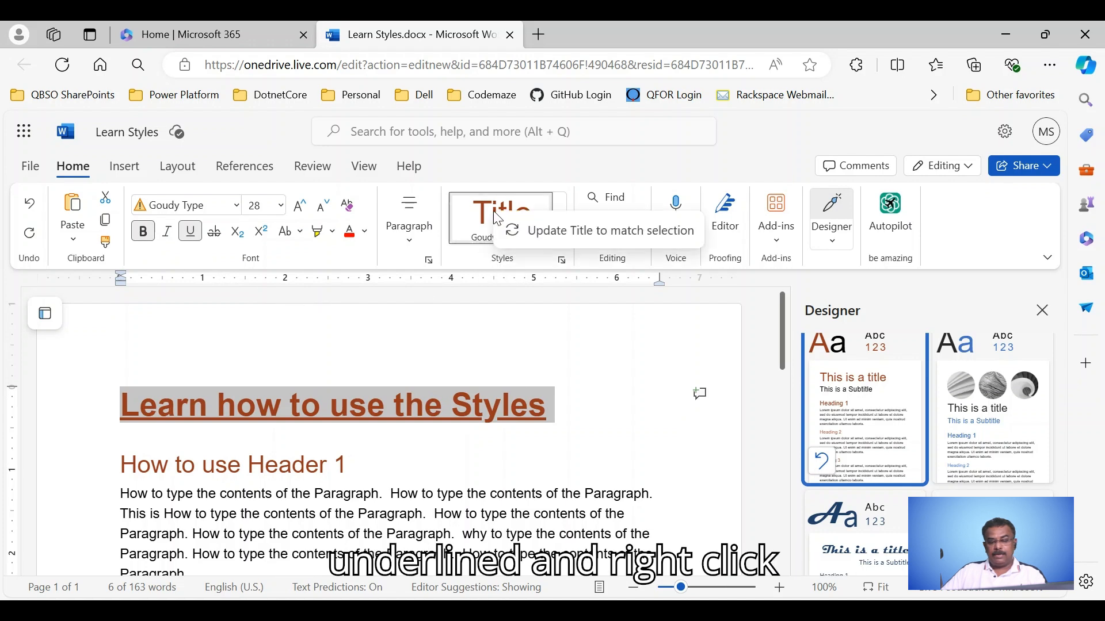
left_click(551, 234)
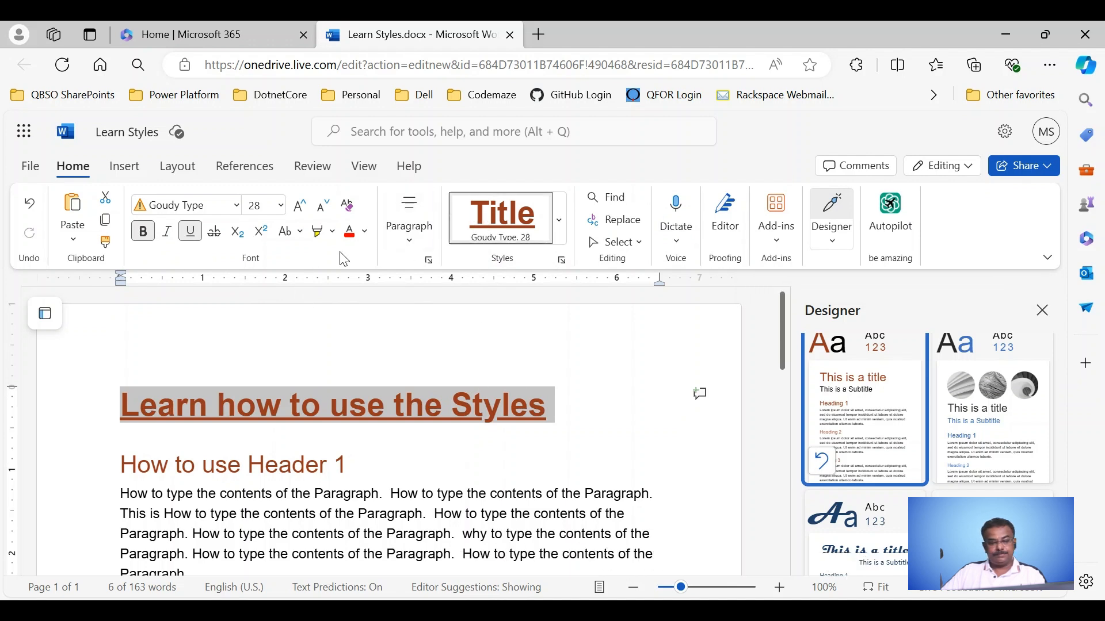
- Center the document title and update the Title style to match the selection
left_click(408, 227)
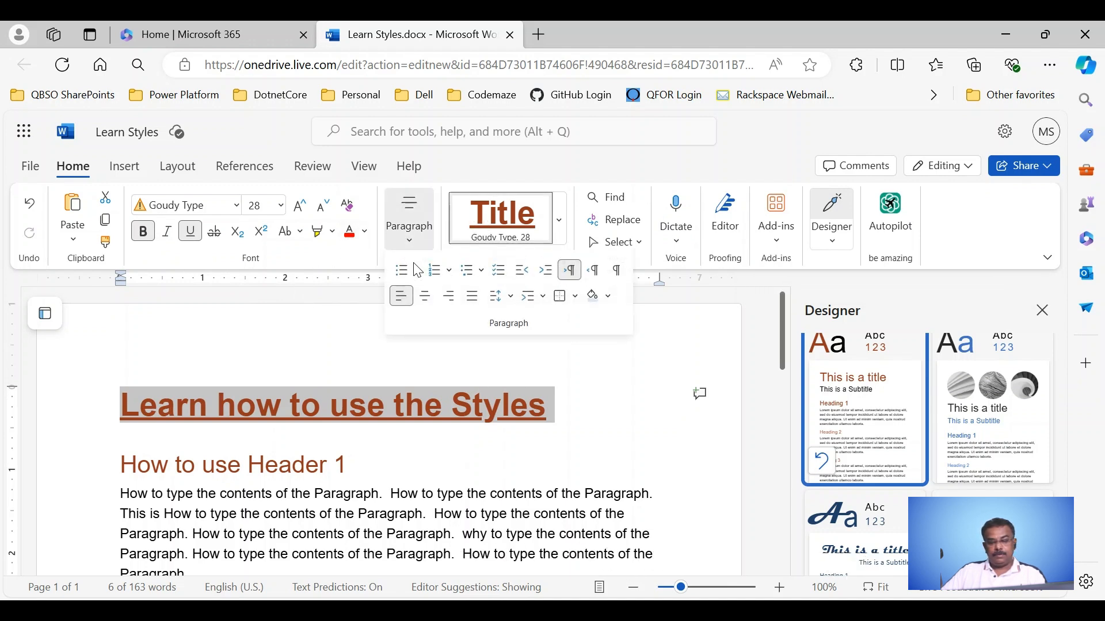
left_click(427, 300)
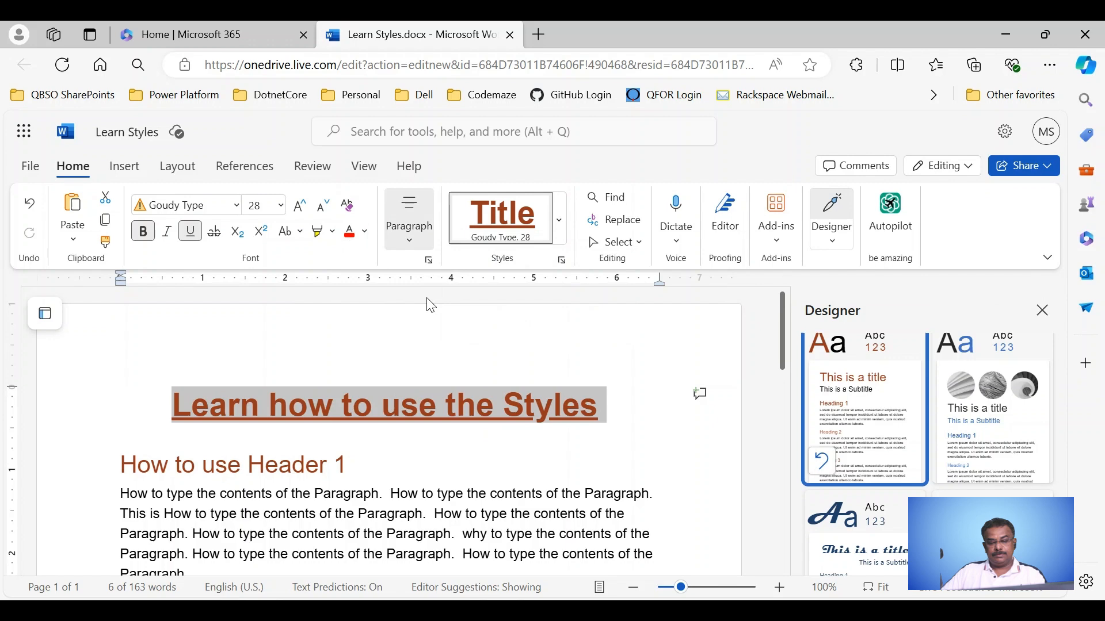
right_click(500, 219)
left_click(552, 237)
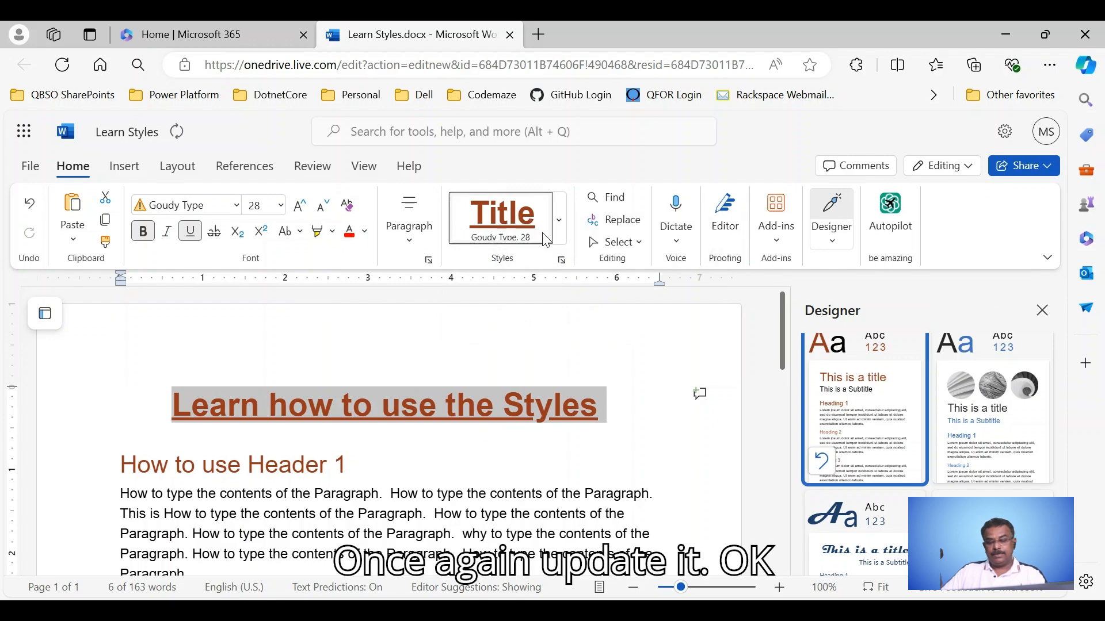
- Check the second title, "This is Title 2", and the rest of the document against the updated Title style
scroll(396, 495, "down", 1)
scroll(386, 489, "down", 10)
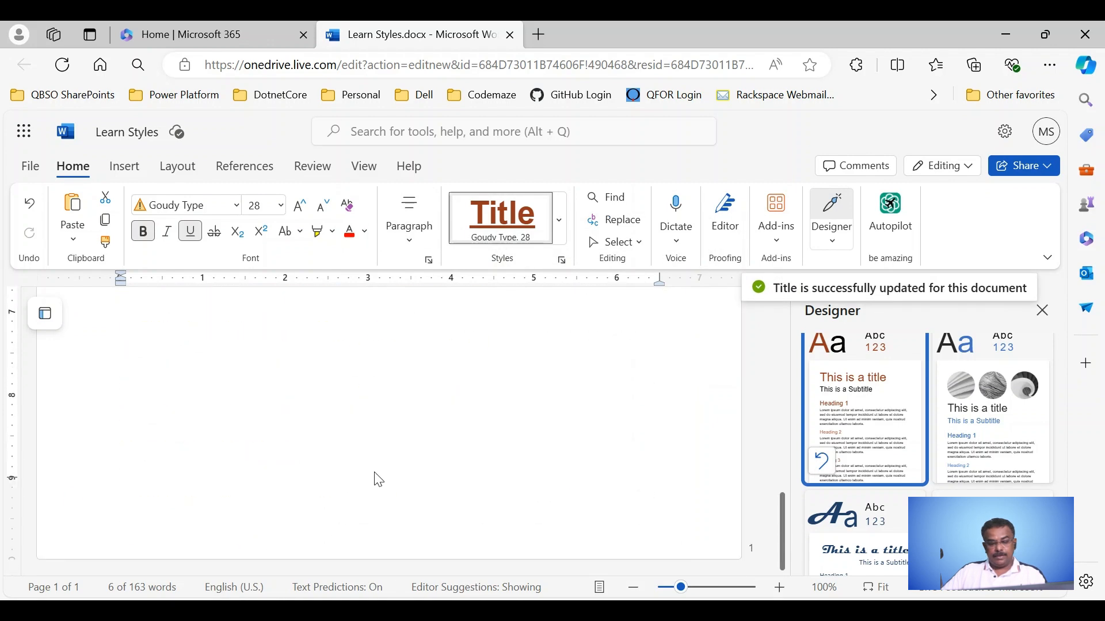
scroll(375, 481, "up", 5)
scroll(377, 486, "down", 2)
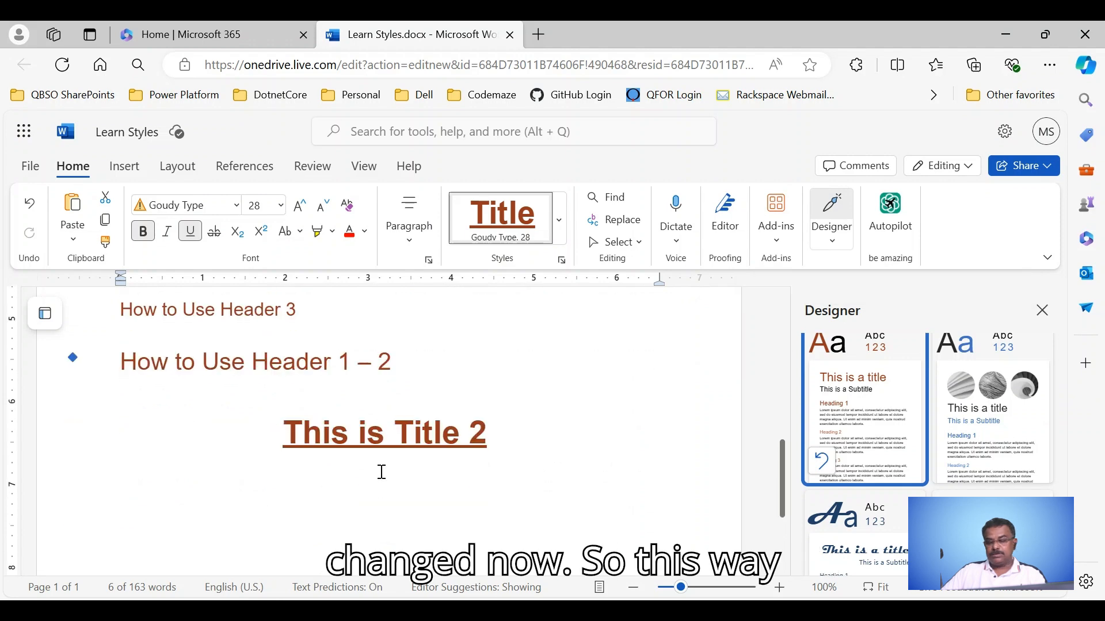
scroll(382, 472, "up", 5)
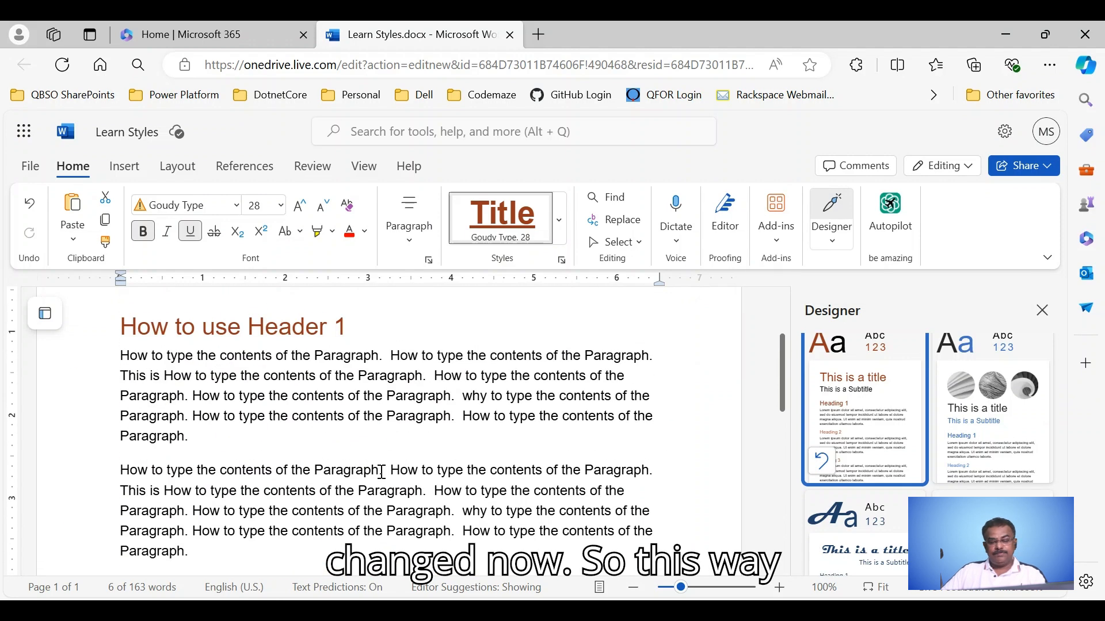
scroll(382, 471, "up", 3)
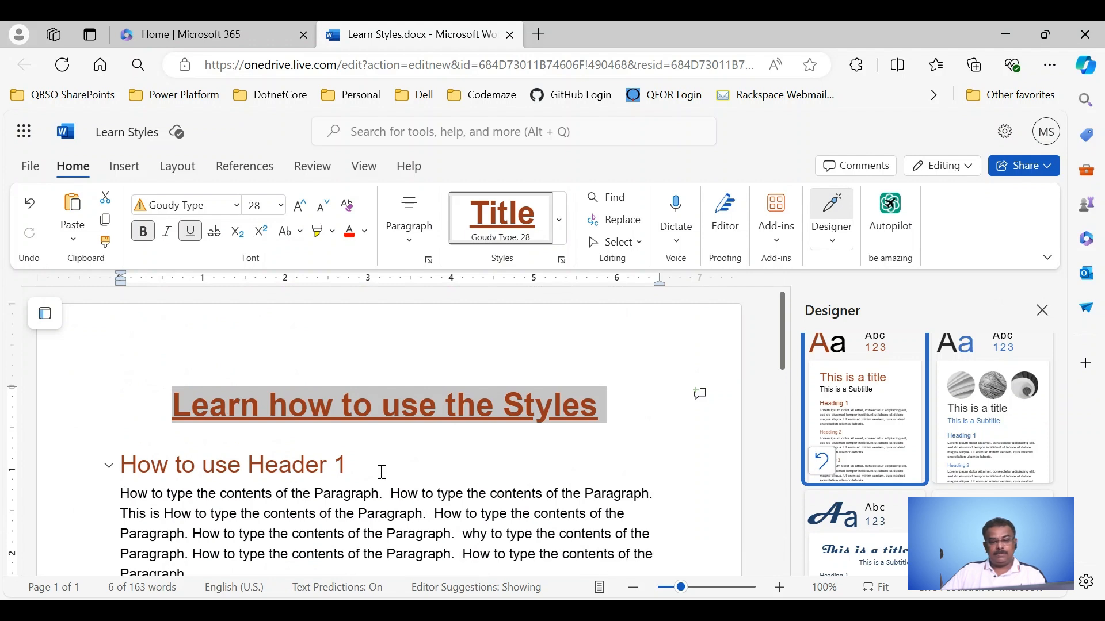
left_click(353, 524)
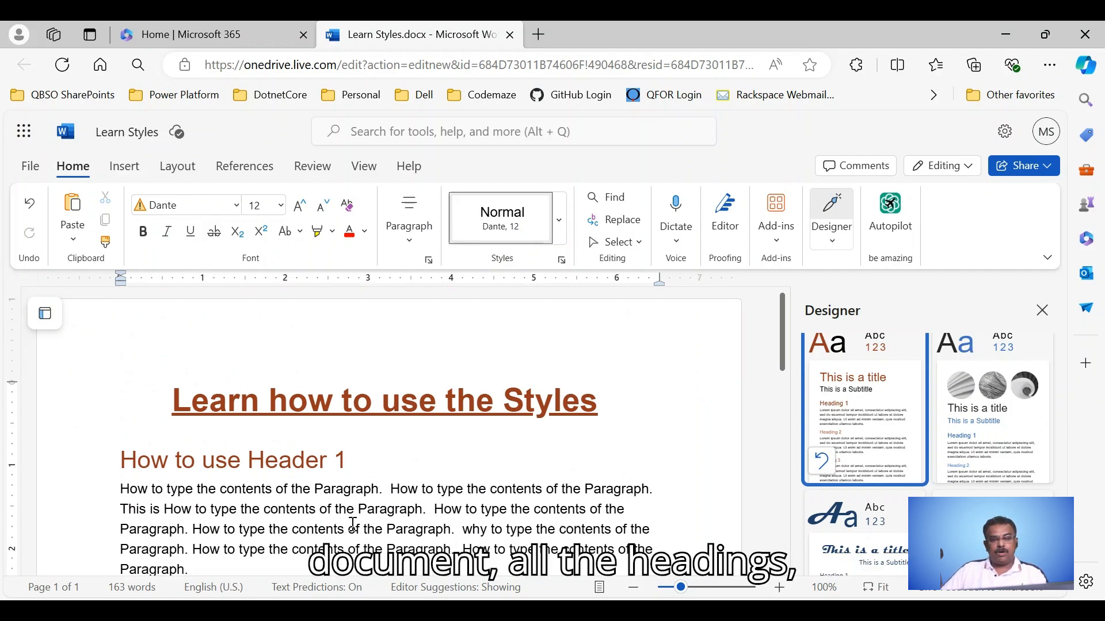
scroll(353, 524, "down", 3)
scroll(354, 525, "up", 3)
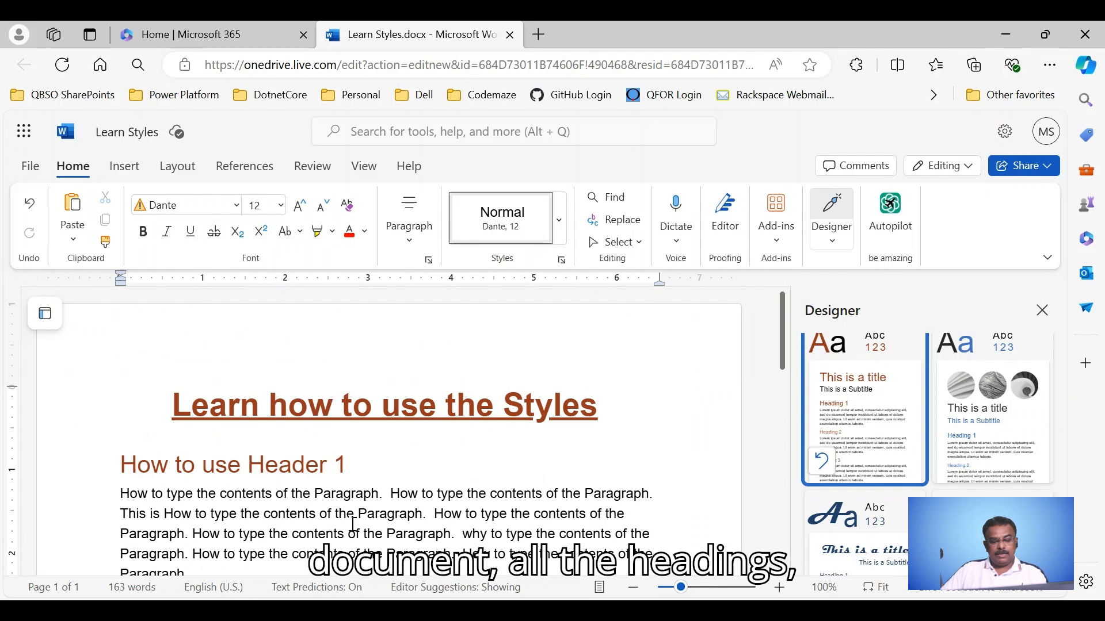
- Apply the Heading 3 style to the line "How to Use Header 3"
left_click(123, 466)
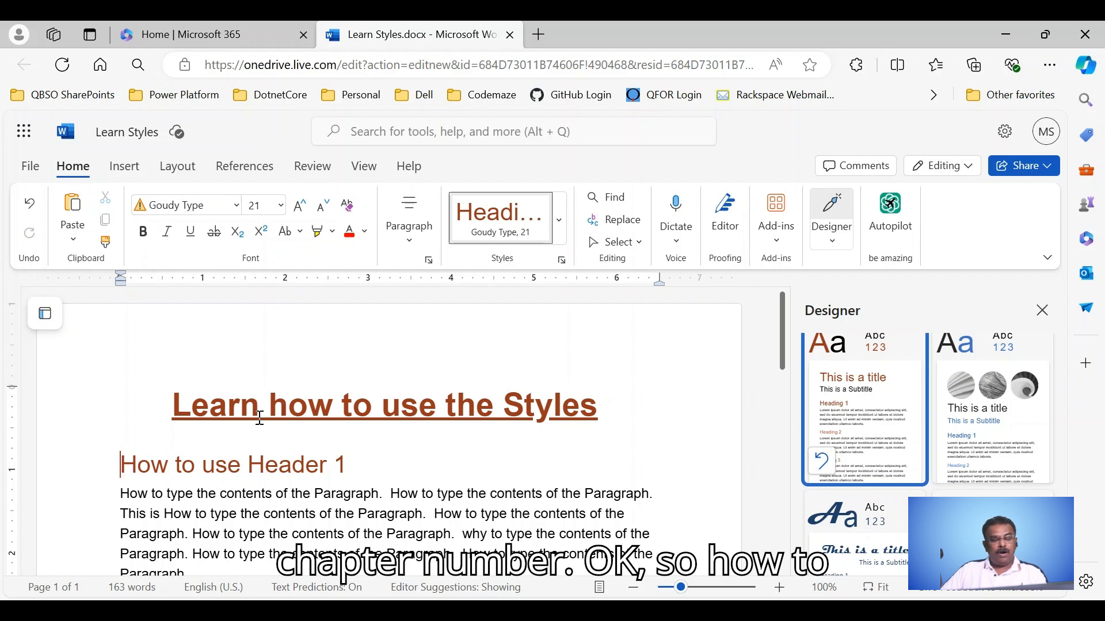
scroll(213, 497, "down", 3)
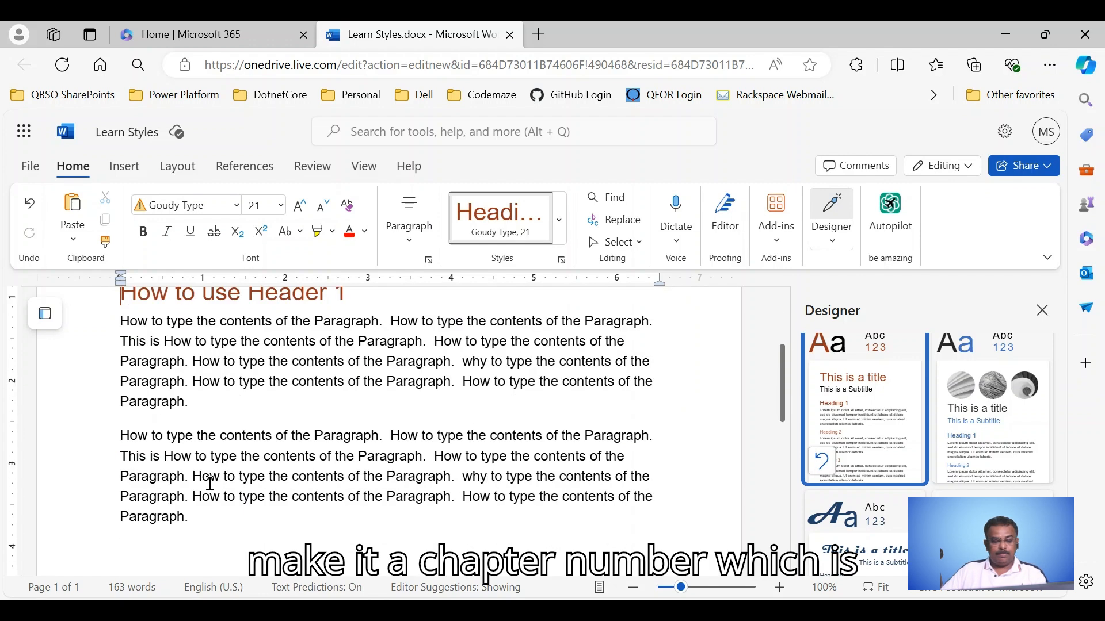
scroll(210, 483, "up", 3)
scroll(196, 500, "down", 3)
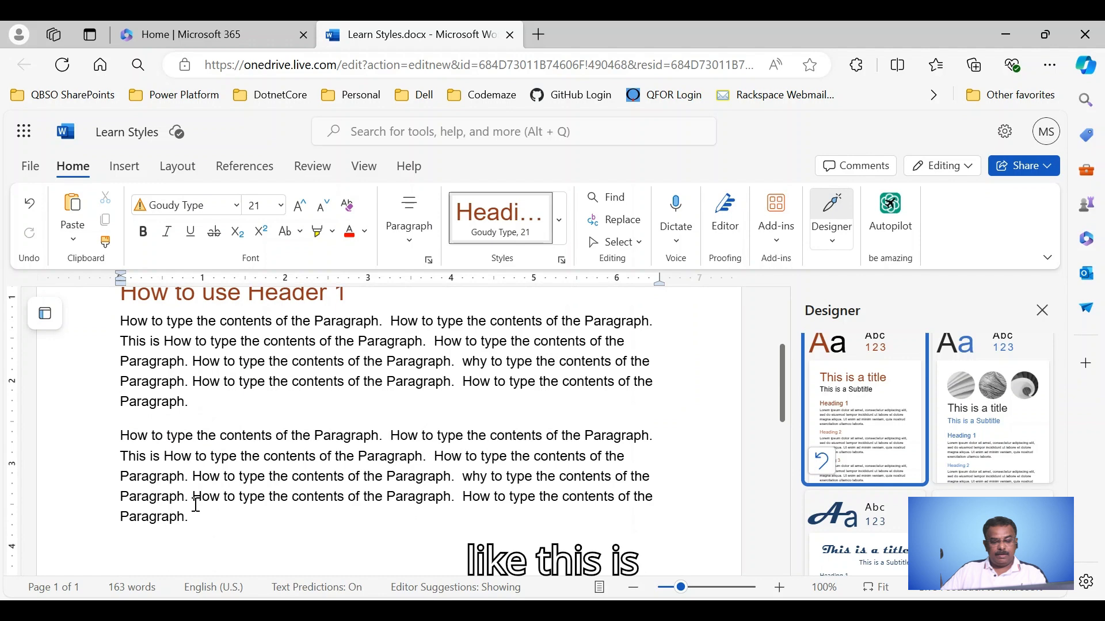
scroll(193, 472, "down", 6)
scroll(182, 403, "up", 3)
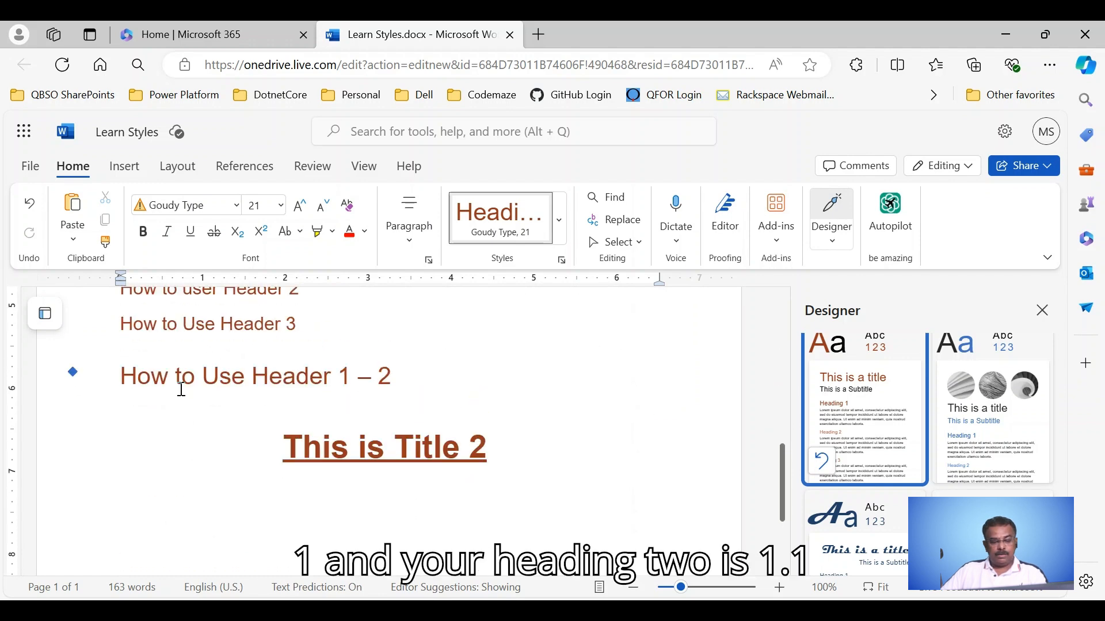
left_click(184, 448)
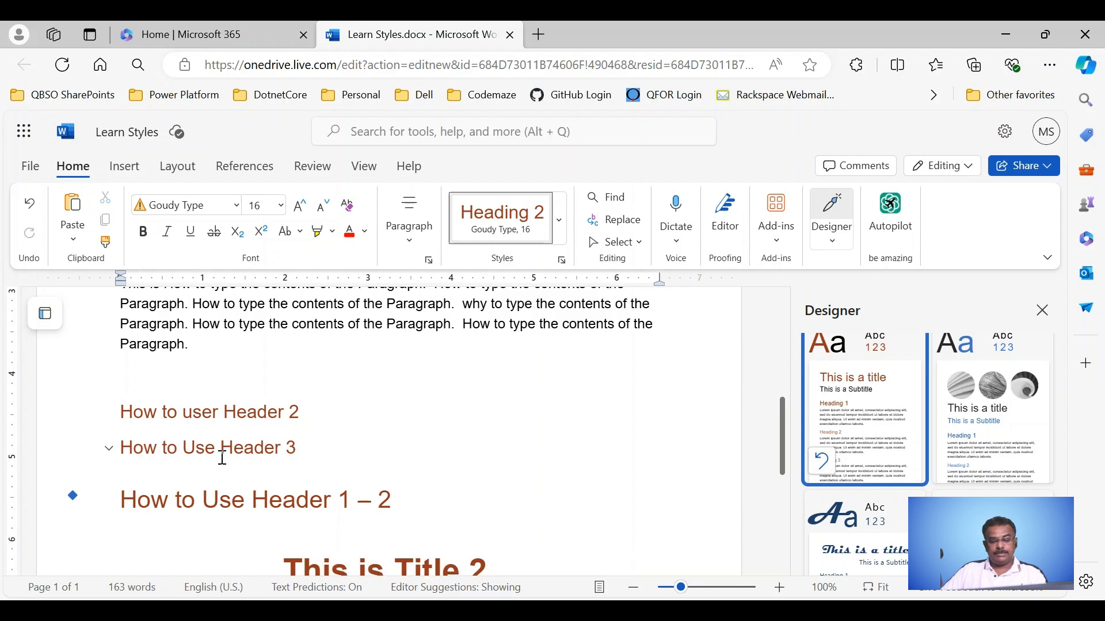
left_click(560, 227)
left_click(415, 392)
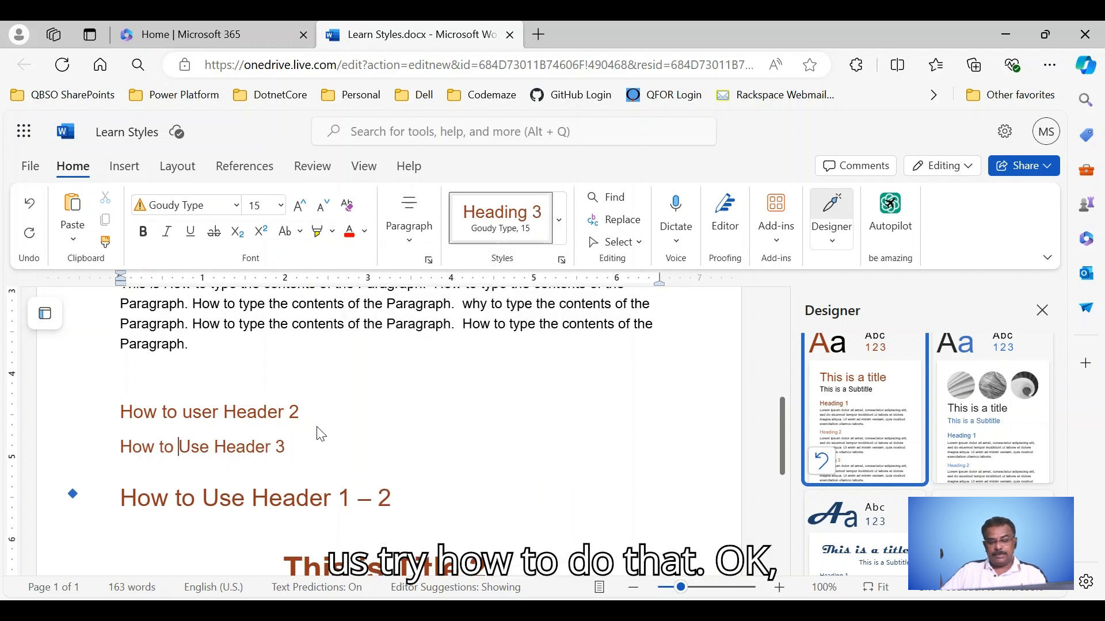
- Number the heading "How to use Header 1" with the multi-level list format 1., 1.1., 1.1.1
scroll(306, 446, "up", 8)
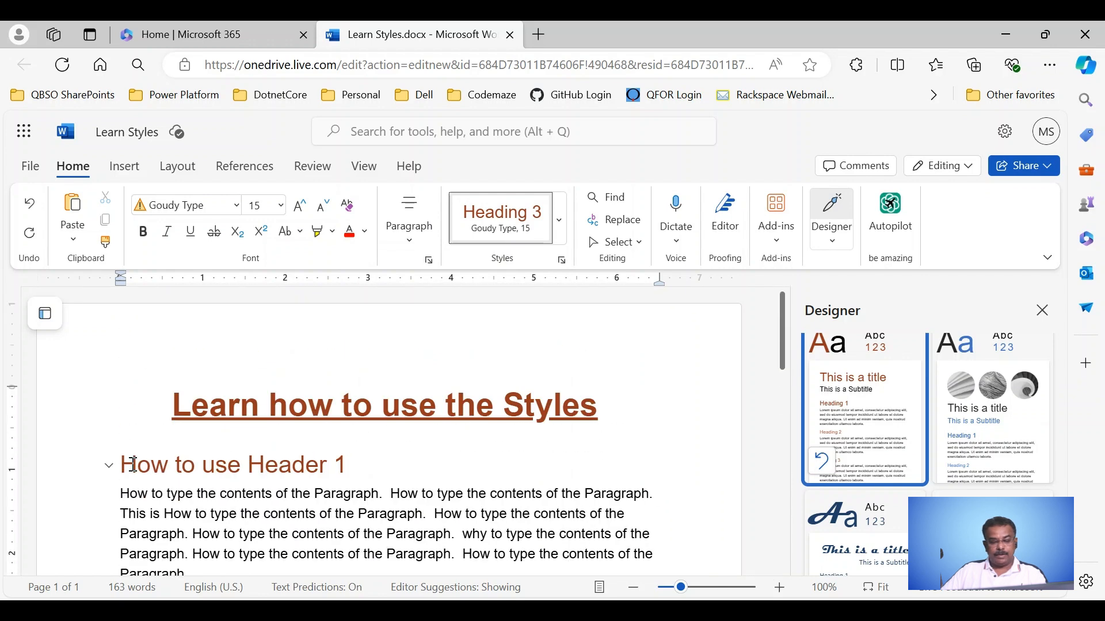
left_click(122, 465)
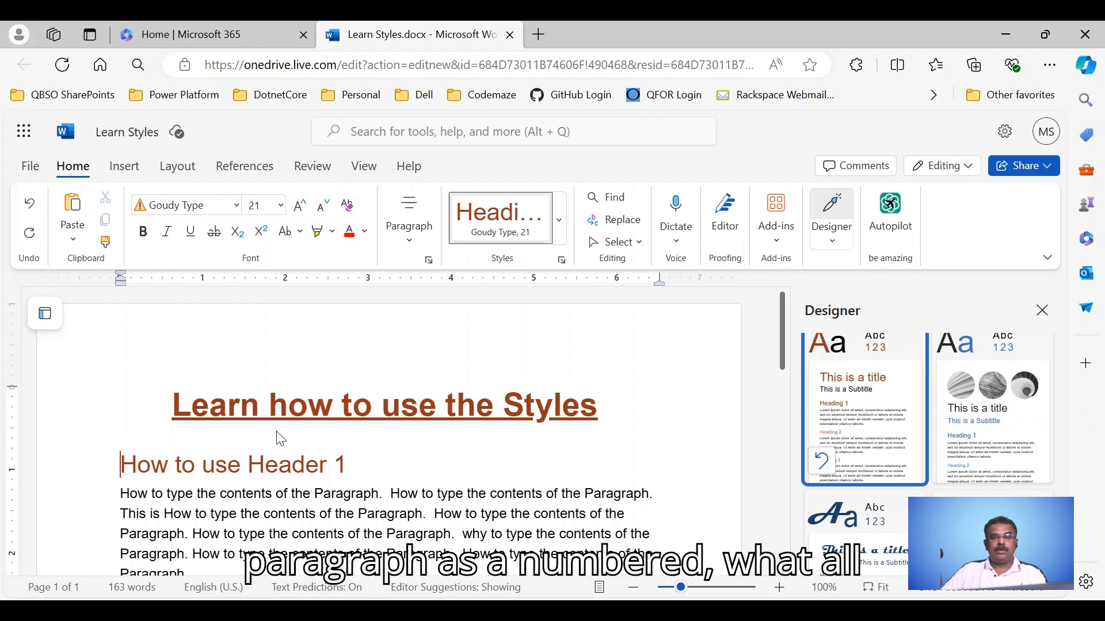
left_click(407, 247)
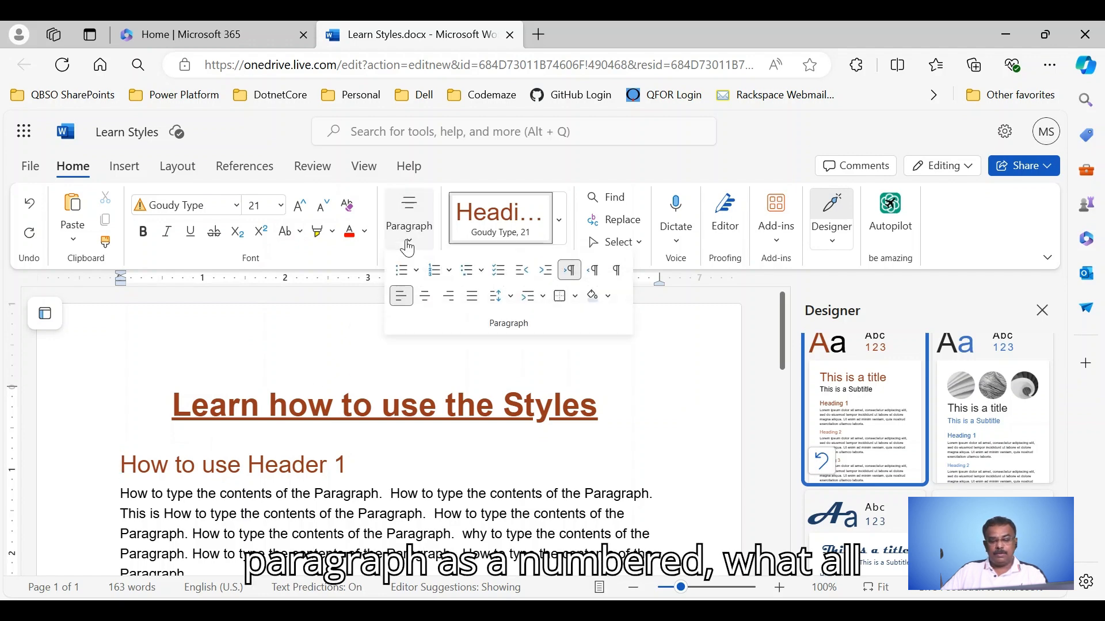
left_click(481, 275)
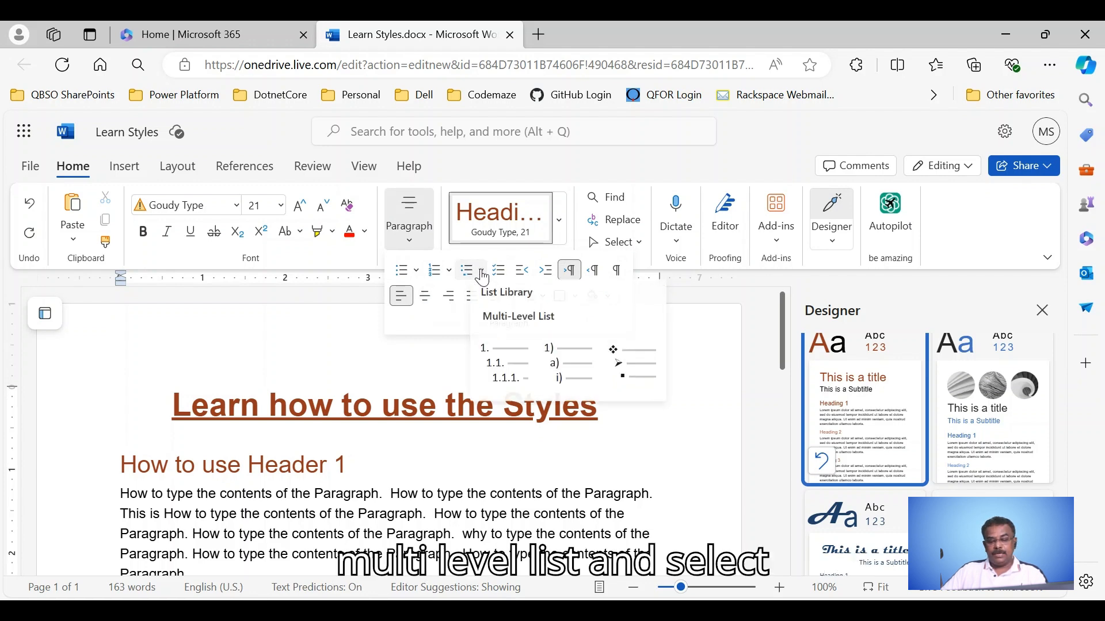
left_click(503, 368)
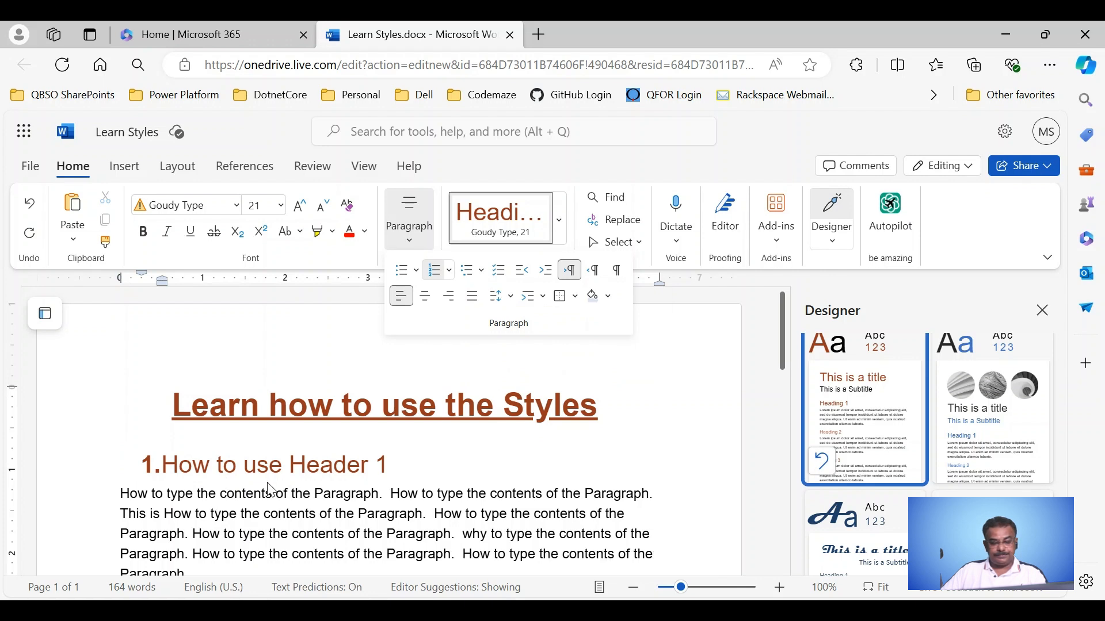
- Reduce the left indent of the numbered heading "How to use Header 1" so that its number lines up with the paragraph text
left_click(209, 493)
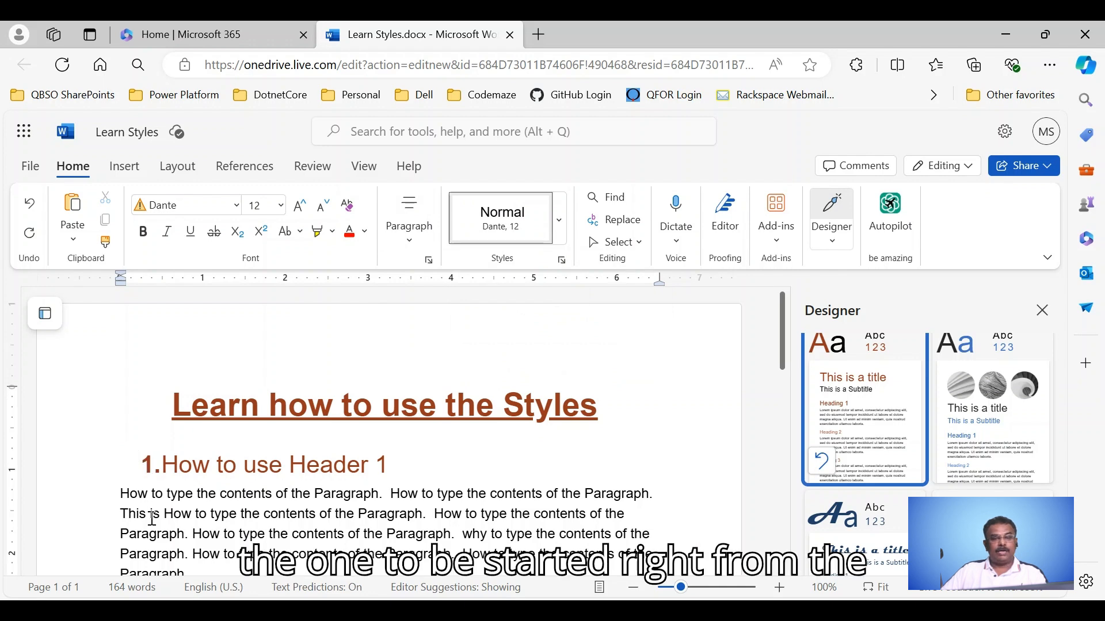
left_click(163, 466)
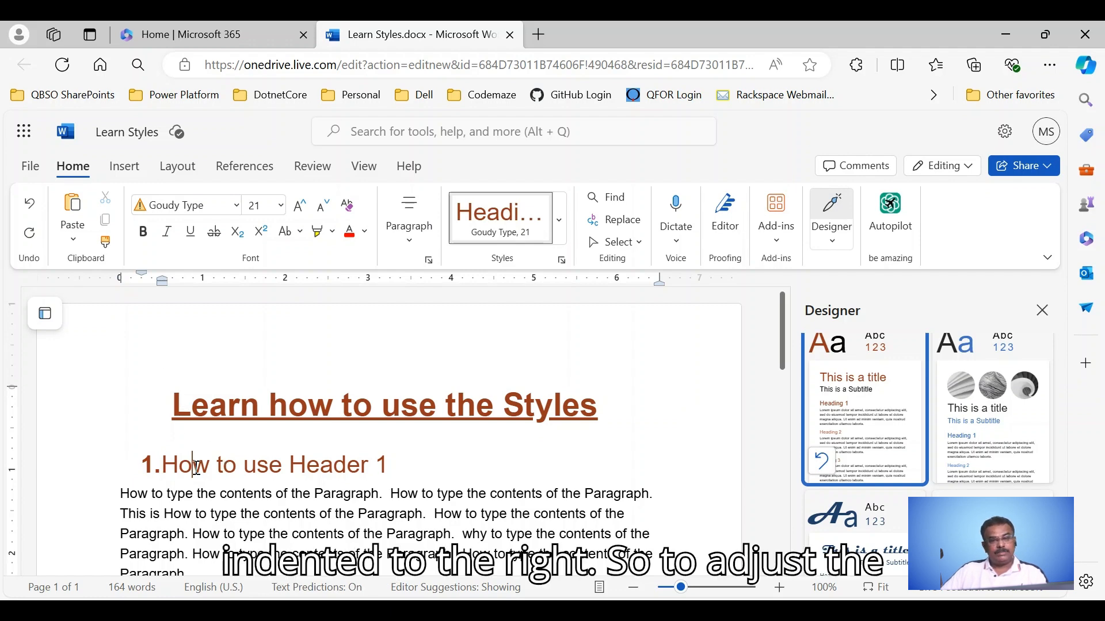
left_click(161, 285)
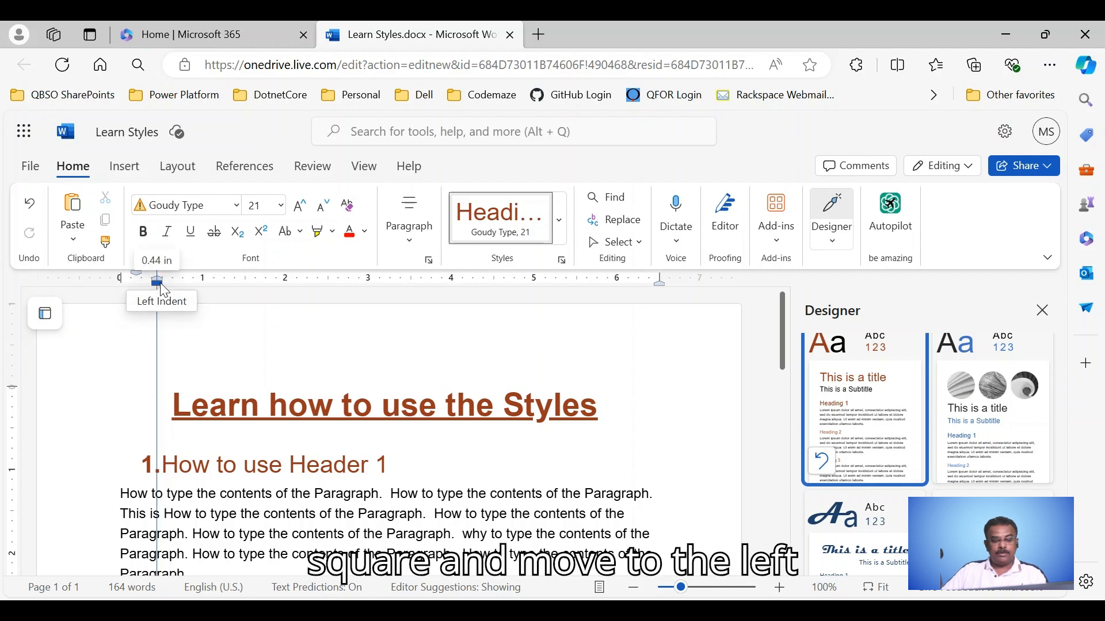
left_click_drag(162, 283, 146, 283)
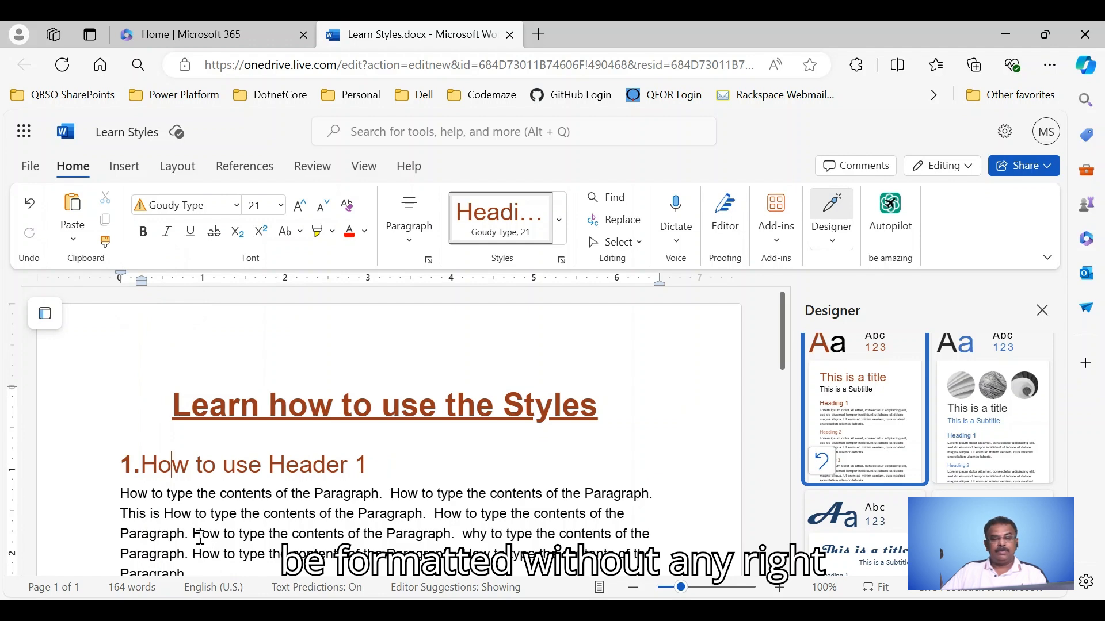
scroll(198, 535, "down", 4)
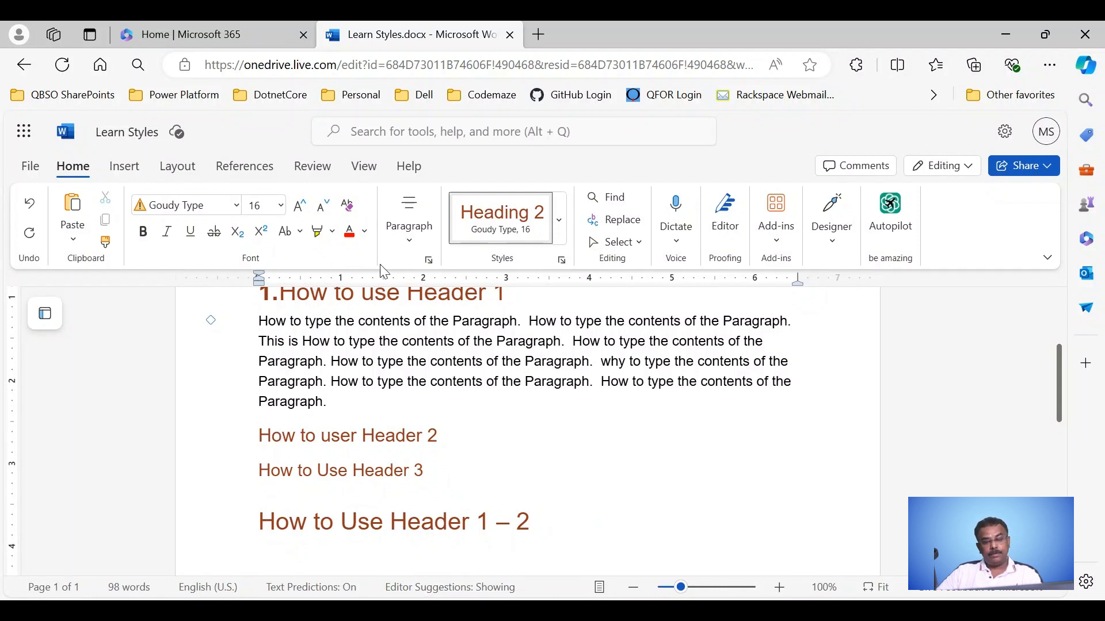
- Number the heading "How to user Header 2" with the multi-level list format 1., 1.1., 1.1.1
left_click(409, 242)
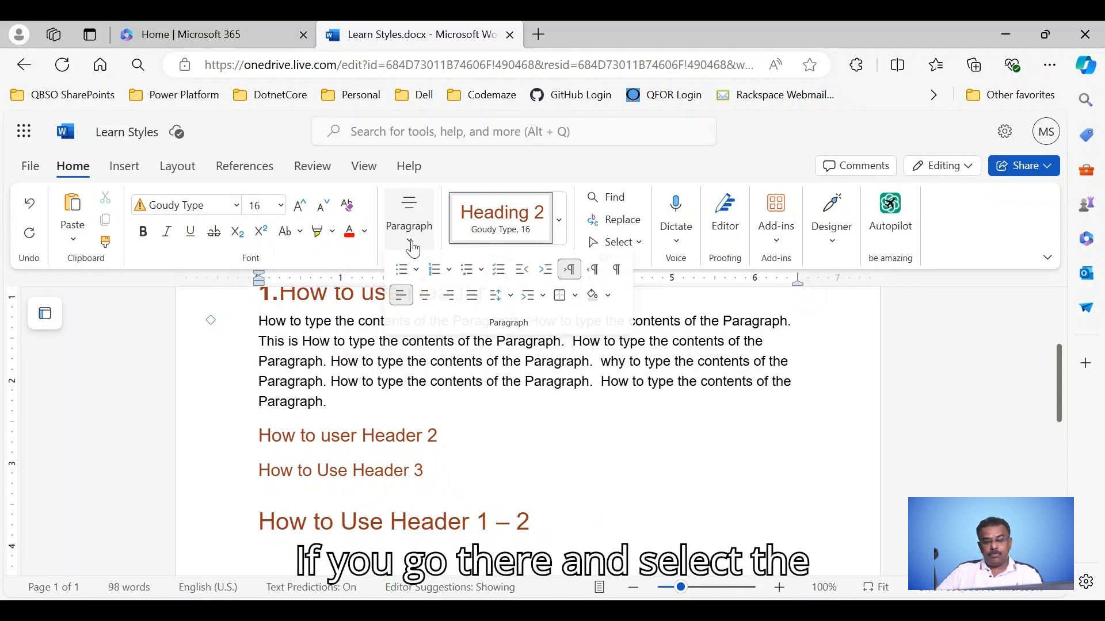
left_click(472, 271)
left_click(499, 362)
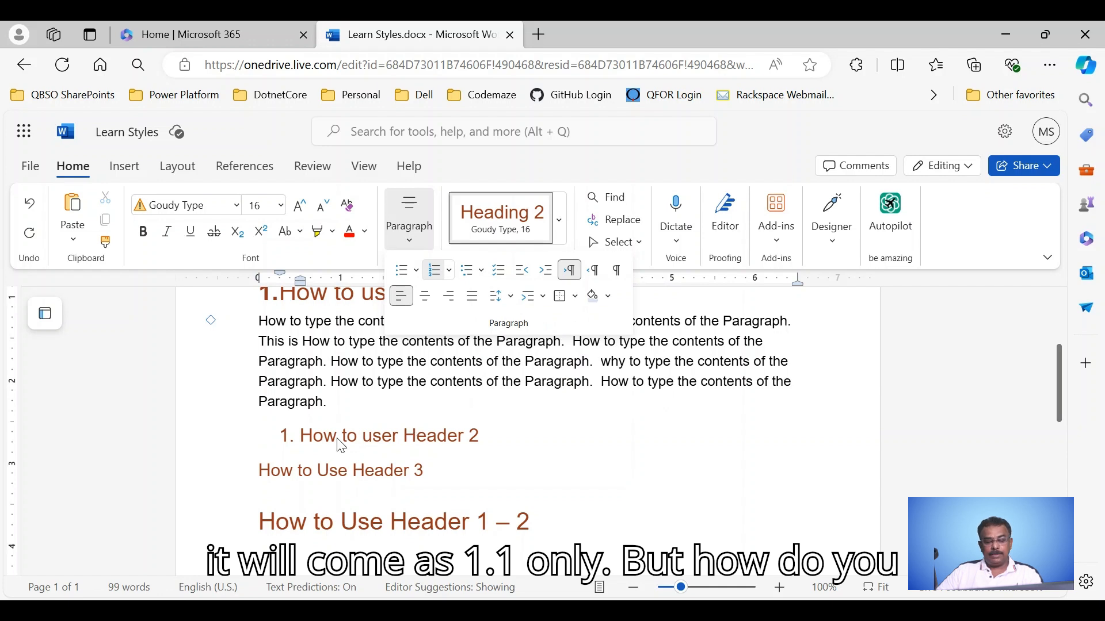
- Continue "How to user Header 2" from the previous list at level 1.1. and reduce its left indent to line up with the paragraph text
left_click(303, 436)
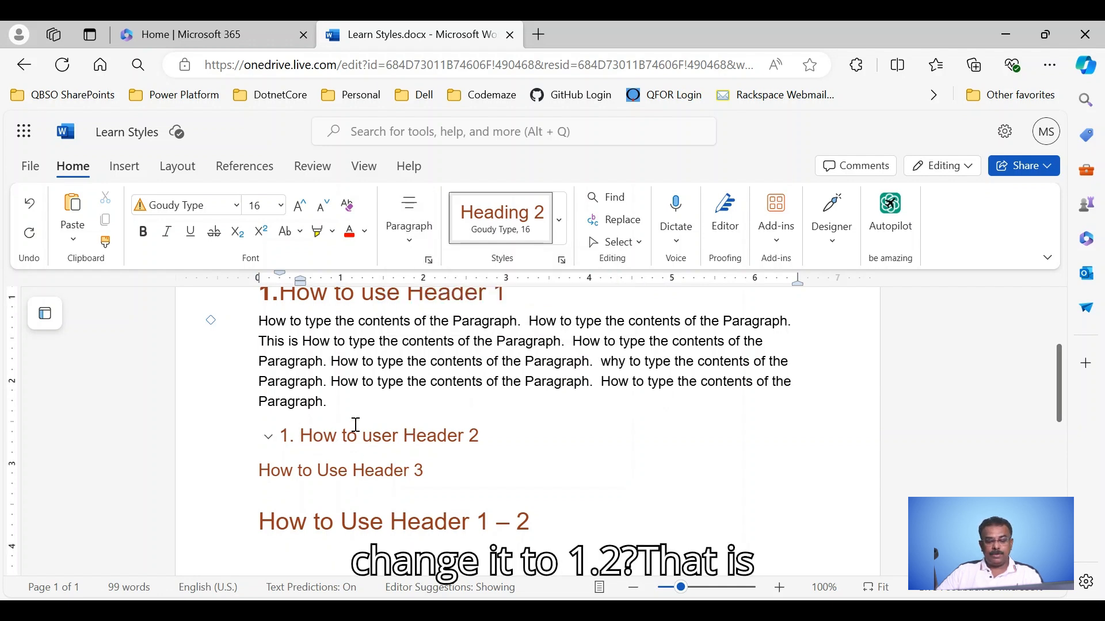
right_click(316, 436)
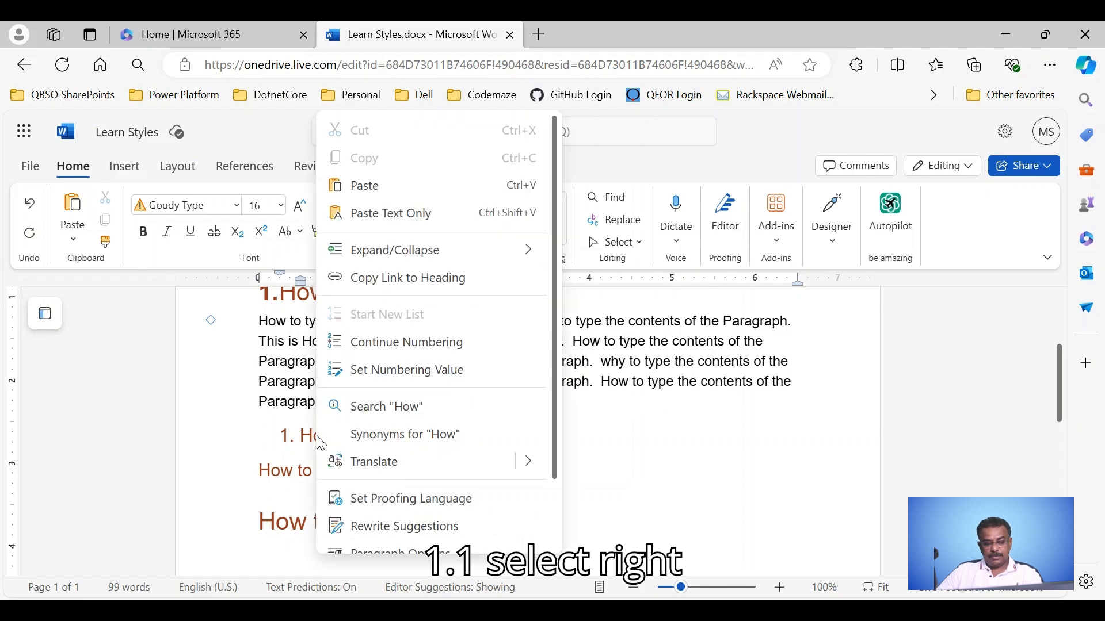
left_click(384, 374)
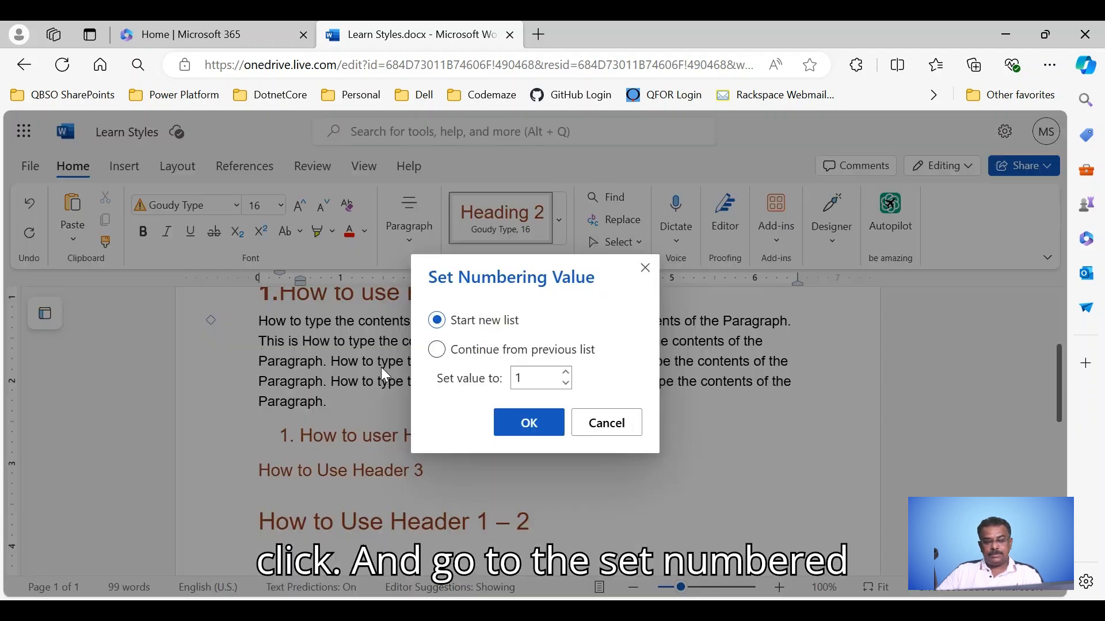
left_click(447, 357)
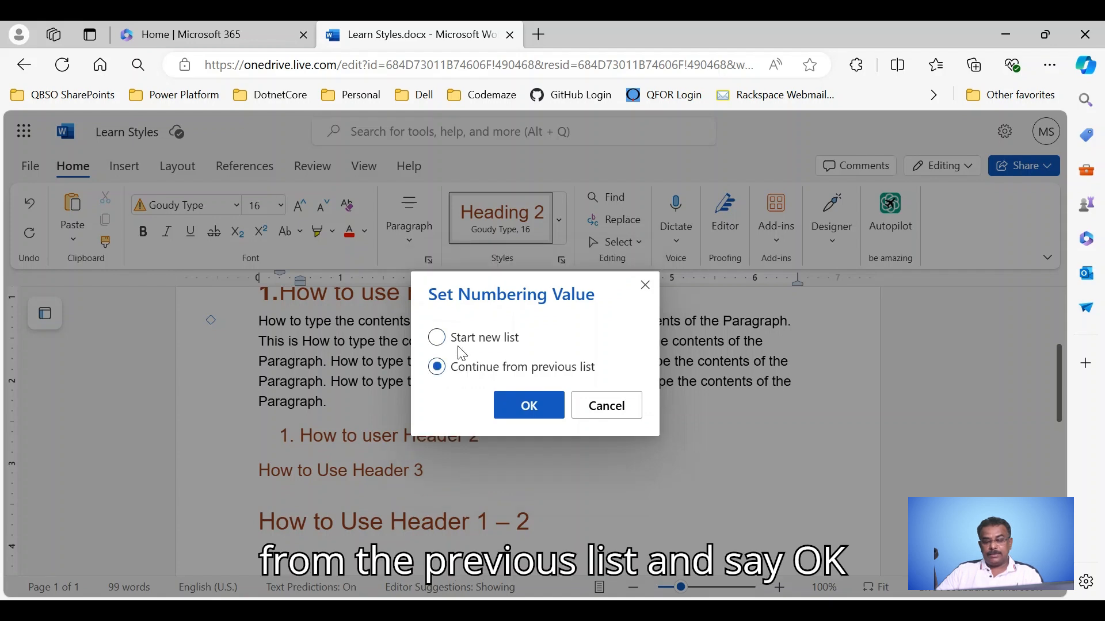
left_click(530, 408)
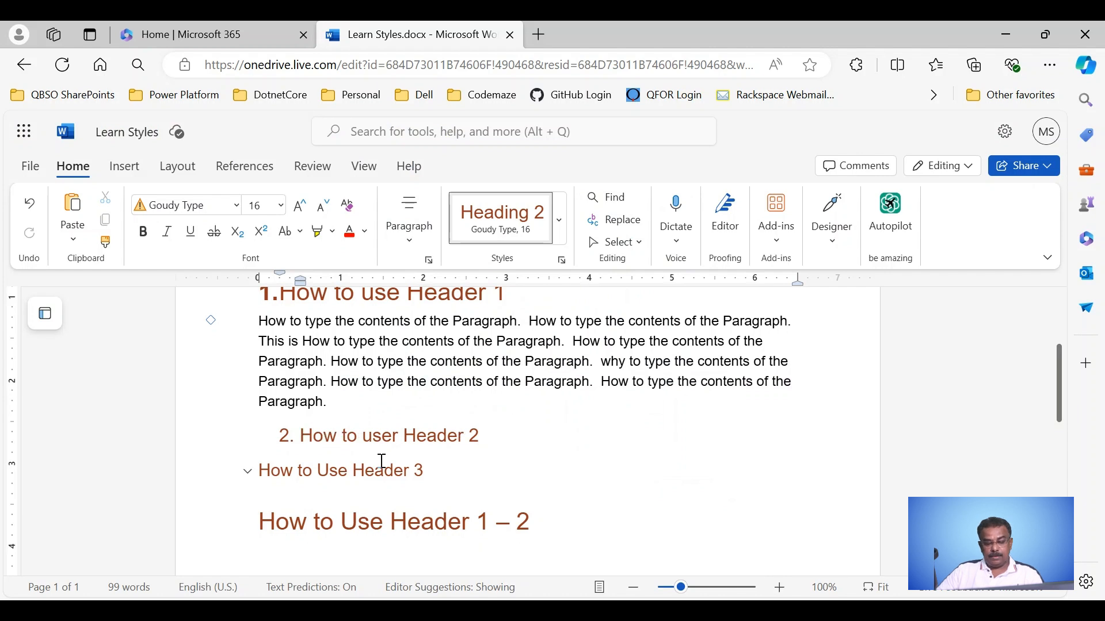
key("Tab")
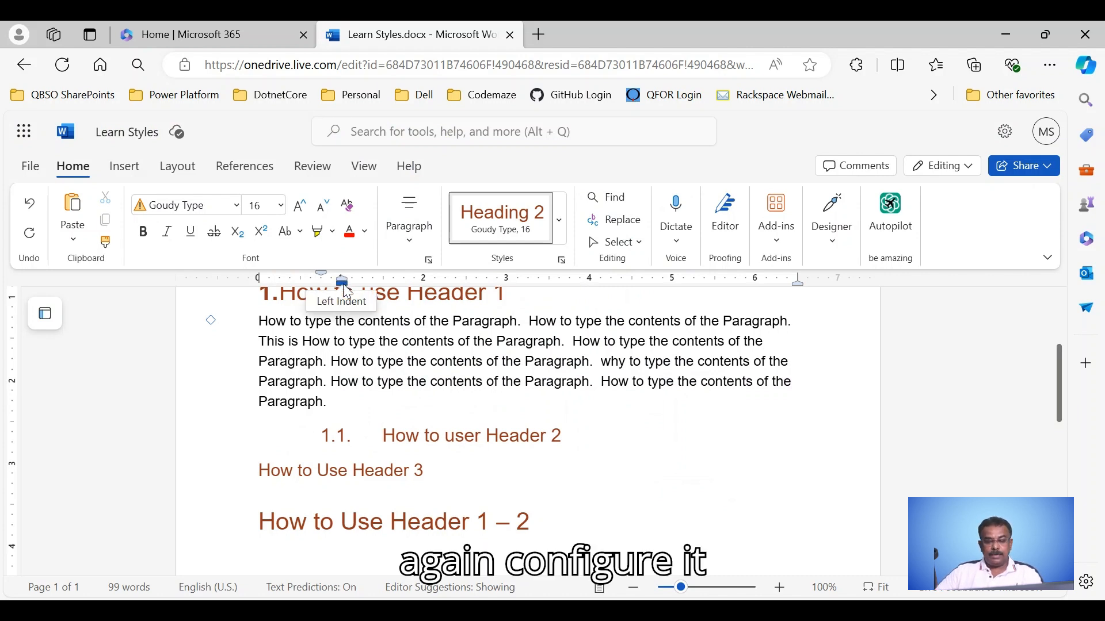
left_click_drag(346, 288, 281, 287)
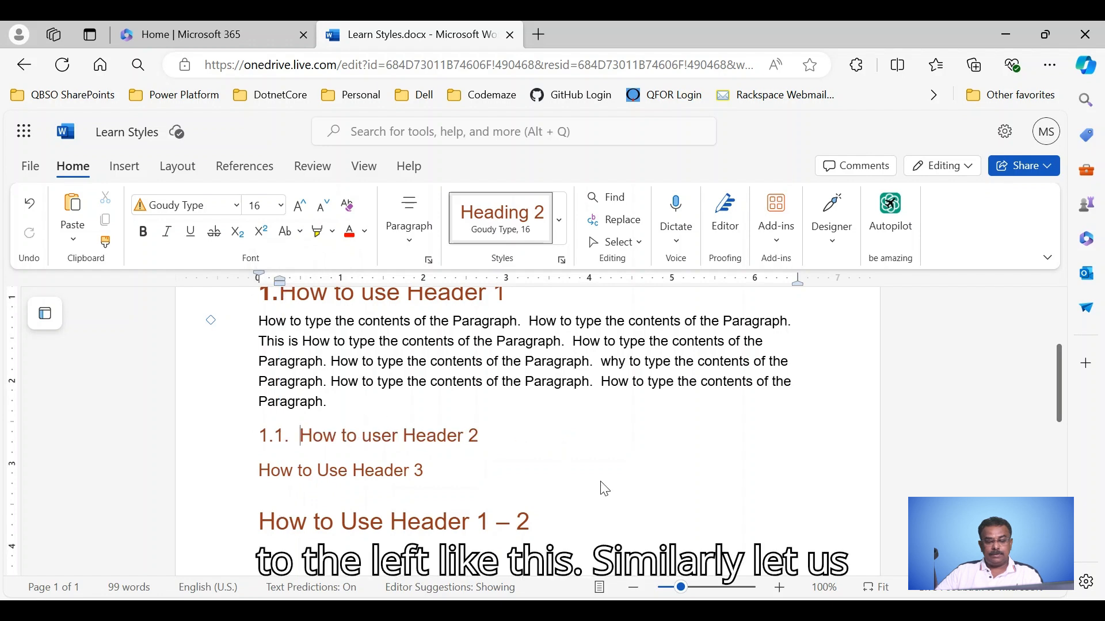
- Number the heading "How to Use Header 3" with the multi-level list format 1., 1.1., 1.1.1
left_click(286, 470)
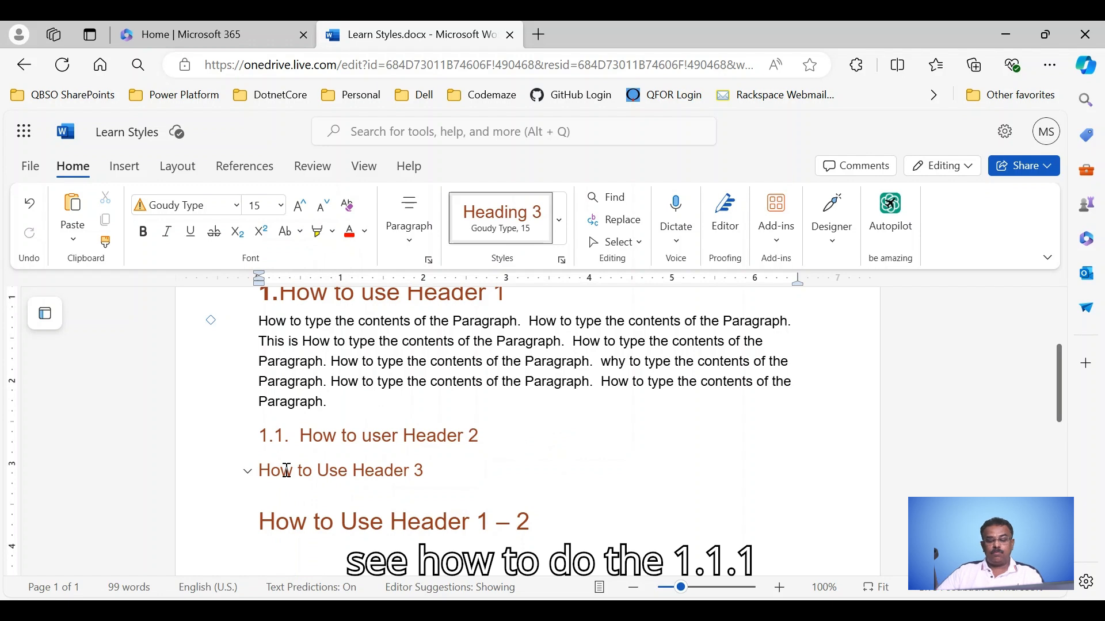
left_click(402, 248)
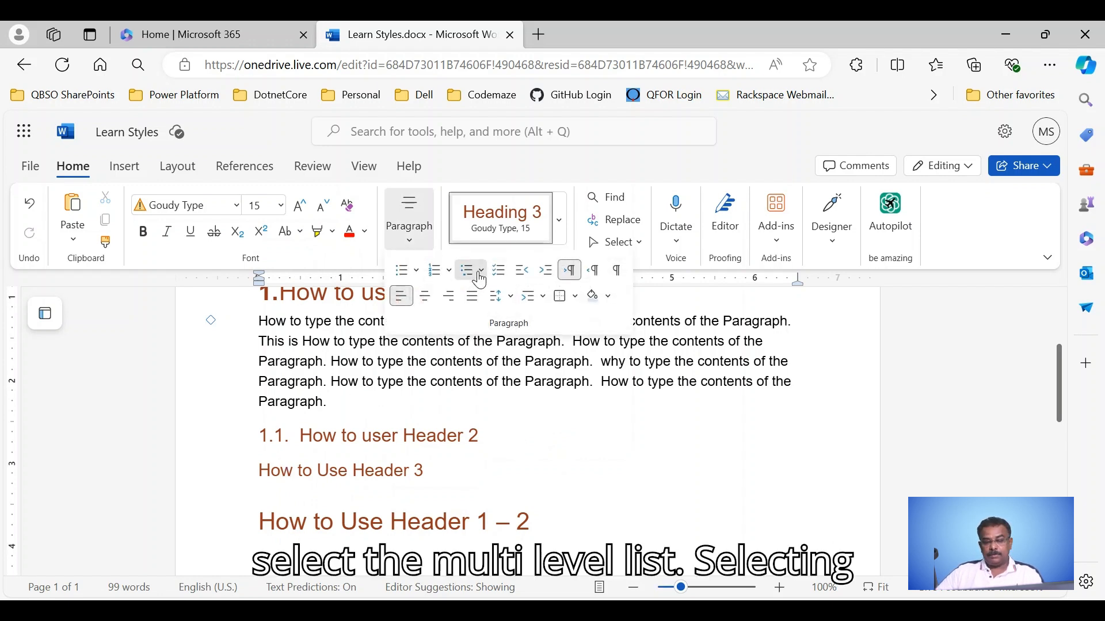
left_click(481, 271)
left_click(505, 364)
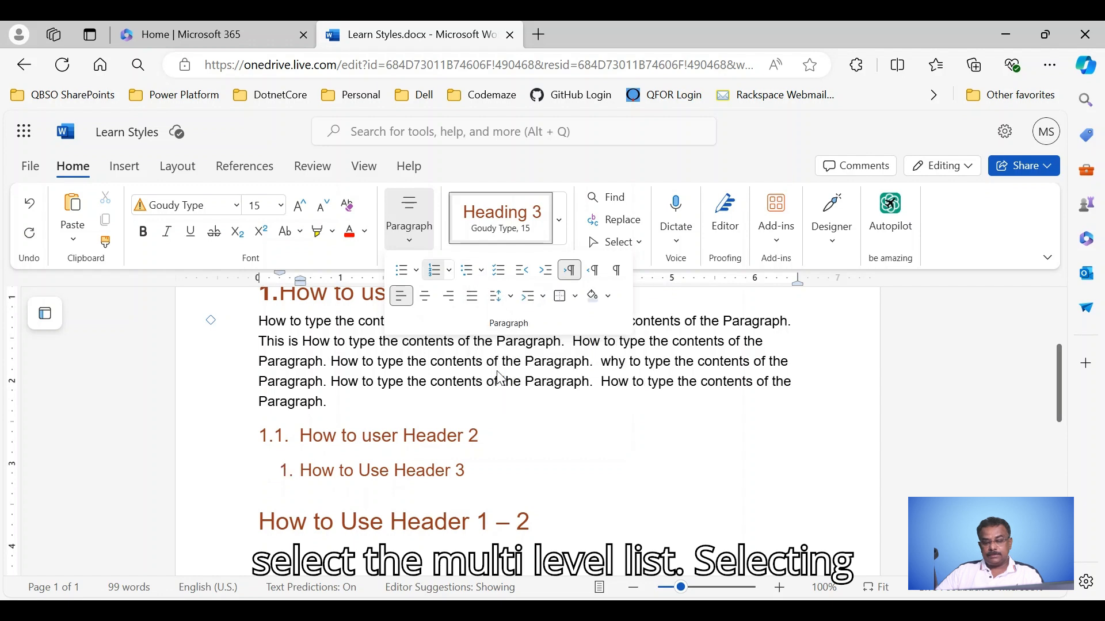
- Continue "How to Use Header 3" from the previous list at level 1.1.1. and reduce its left indent to line up with the paragraph text
left_click(310, 470)
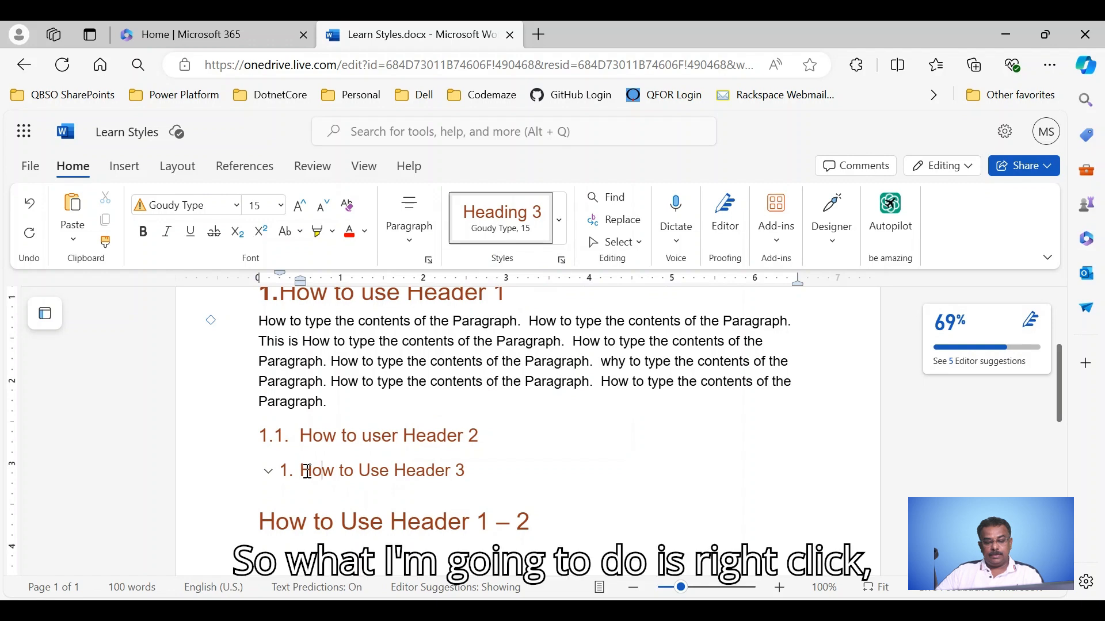
right_click(307, 472)
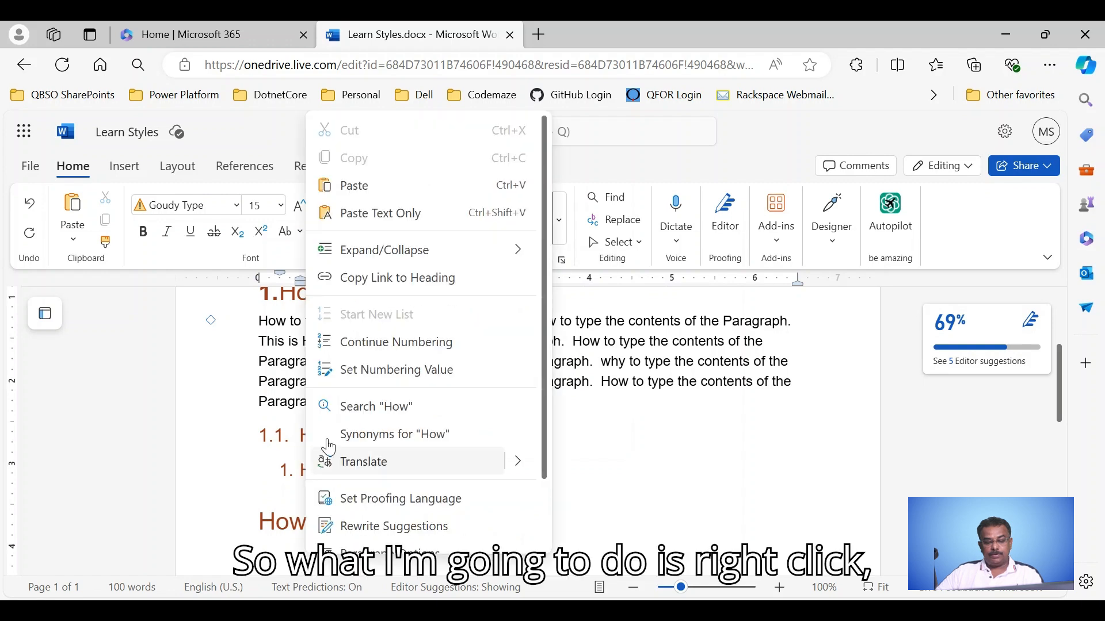
left_click(376, 368)
left_click(436, 349)
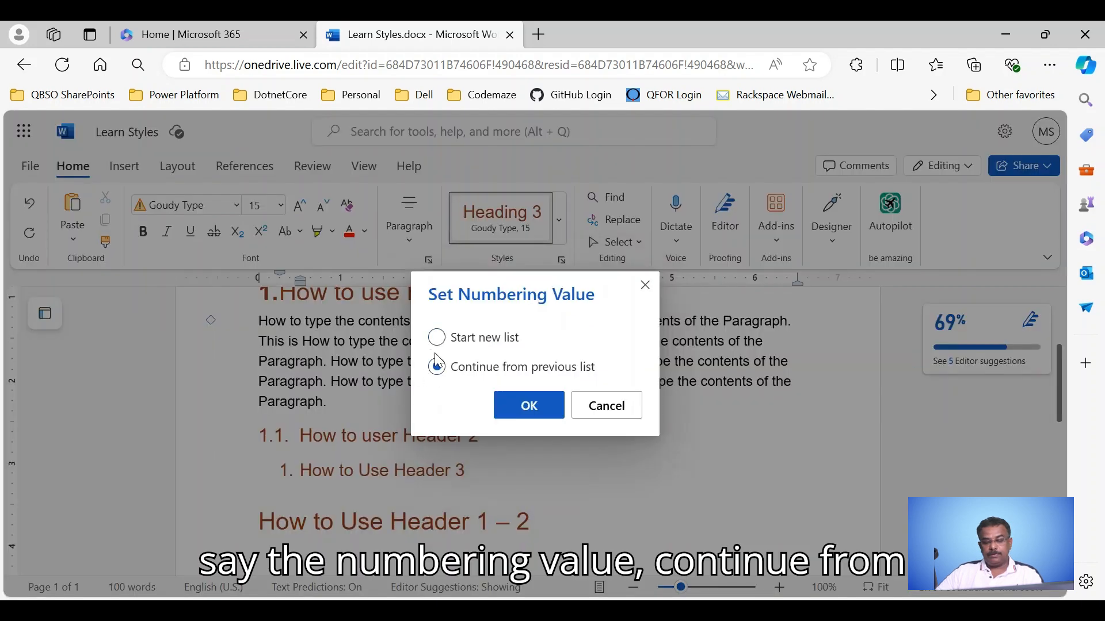
left_click(530, 406)
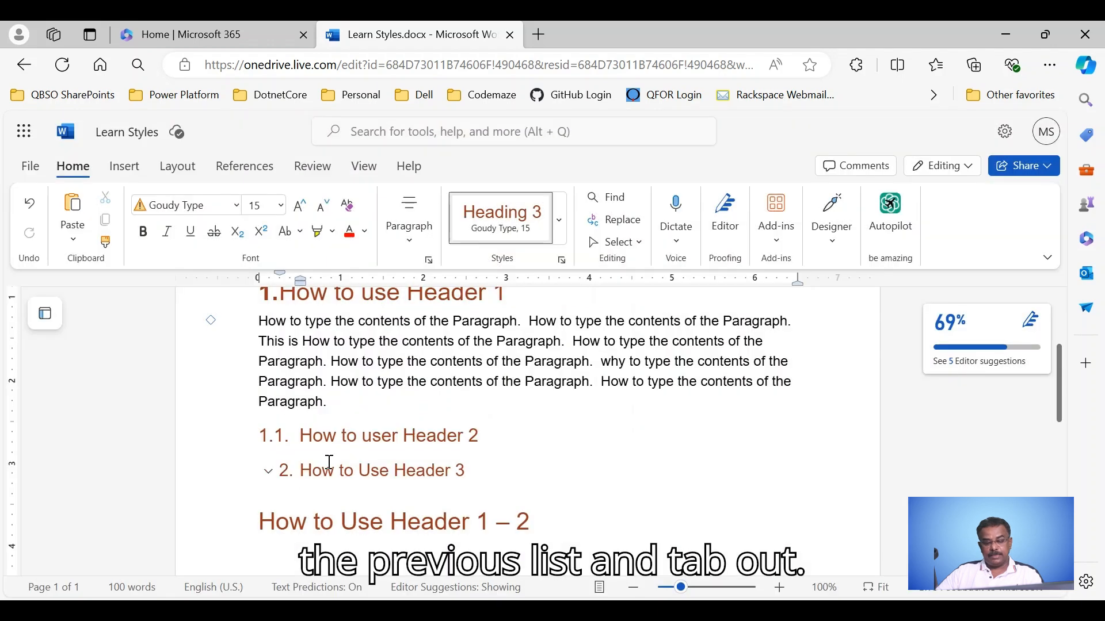
key("Tab")
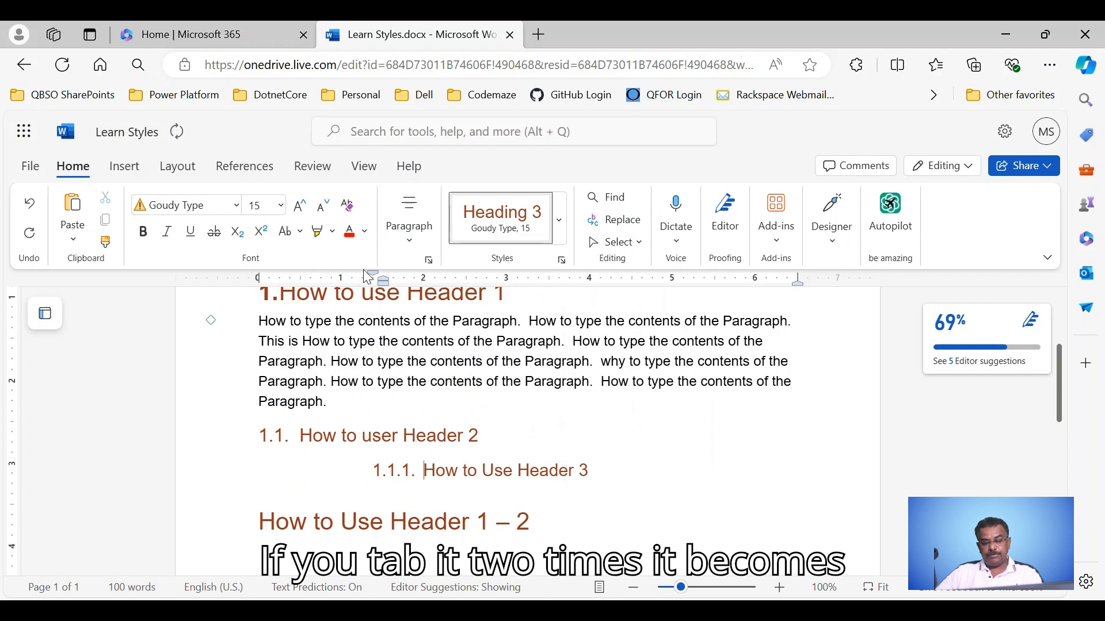
left_click_drag(382, 285, 259, 284)
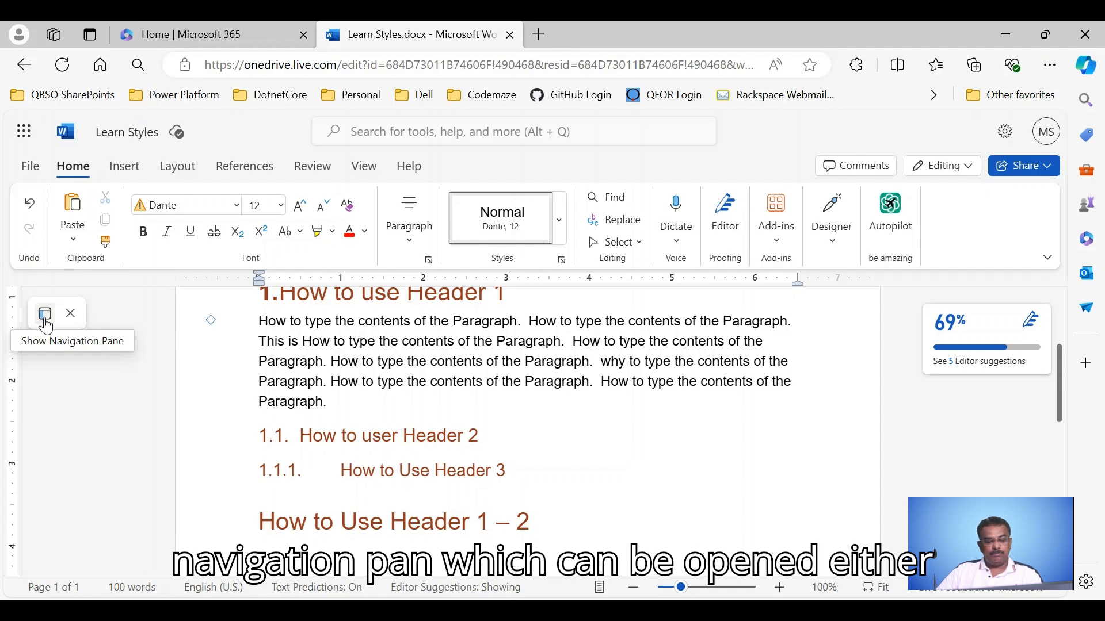
- Show the Navigation pane and jump to the heading "How to Use Header 1 – 2" from its headings list
left_click(46, 321)
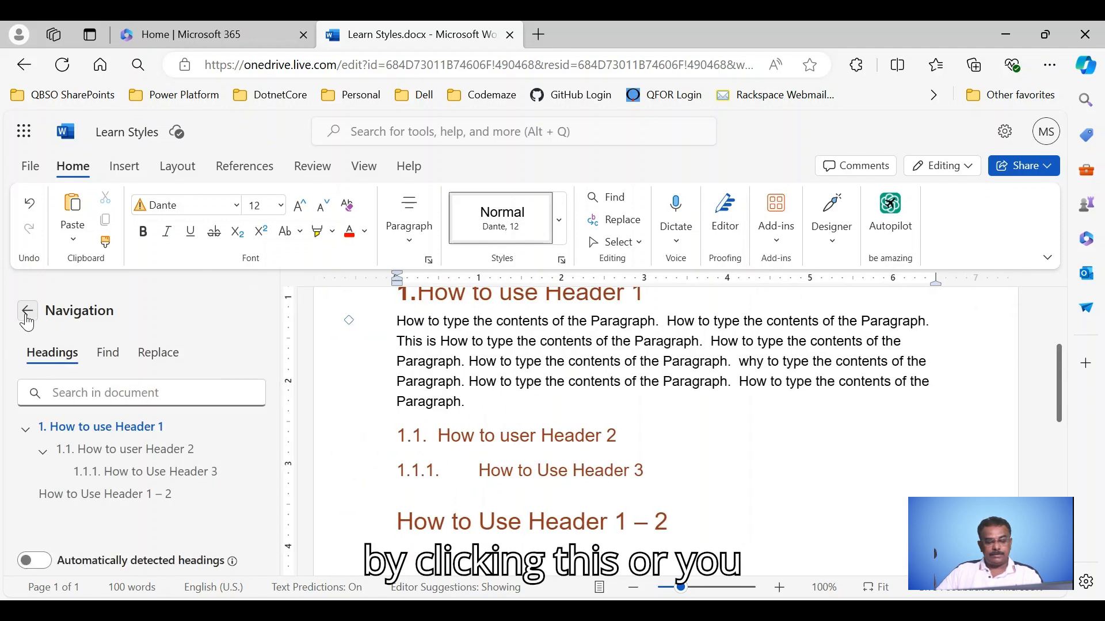
left_click(27, 314)
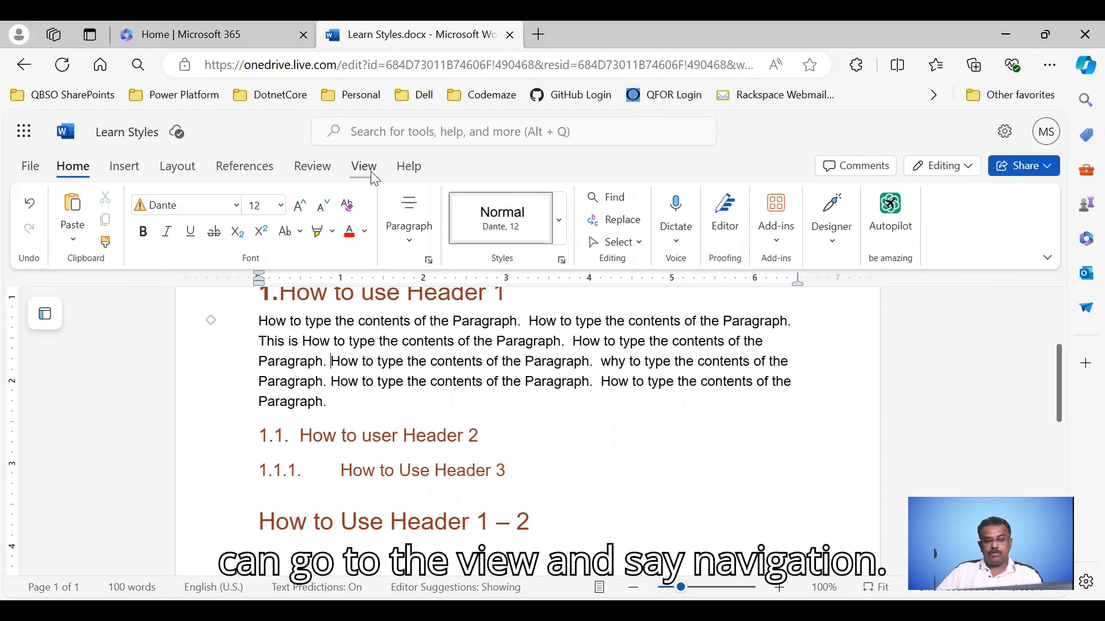
left_click(373, 173)
left_click(332, 217)
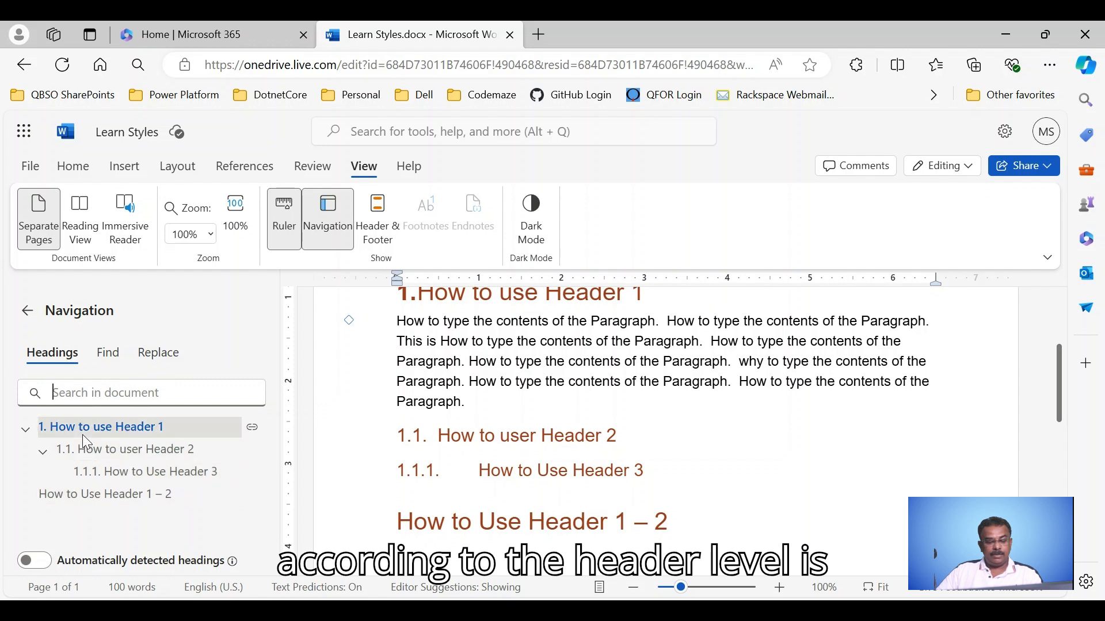
left_click(82, 498)
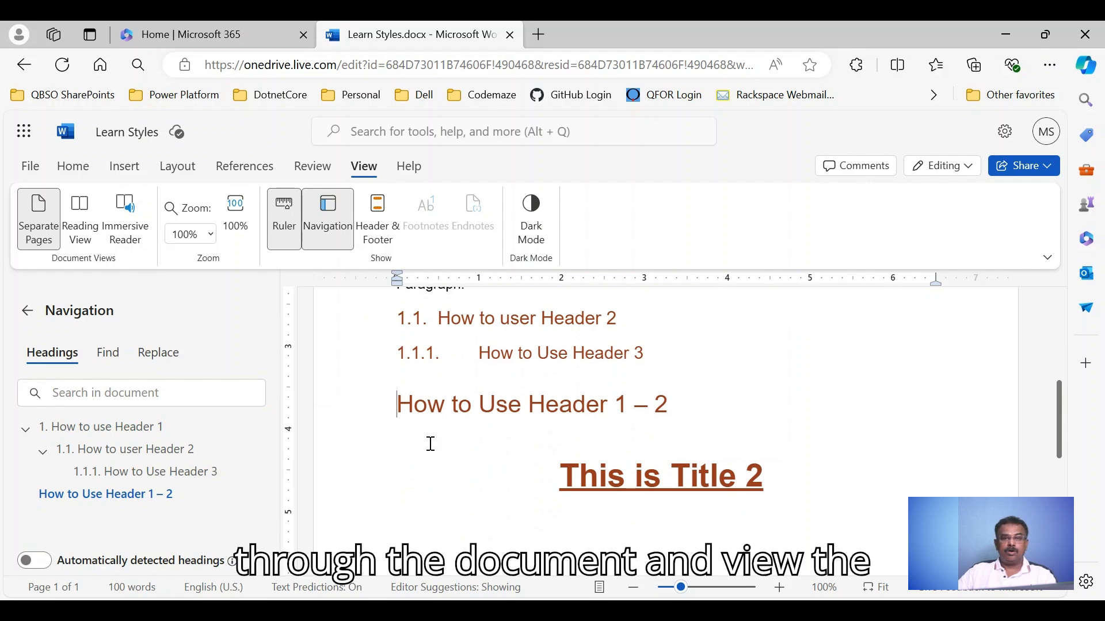
- Insert a table of contents before the title "Learn how to use the Styles" at the start of the document
scroll(430, 444, "up", 5)
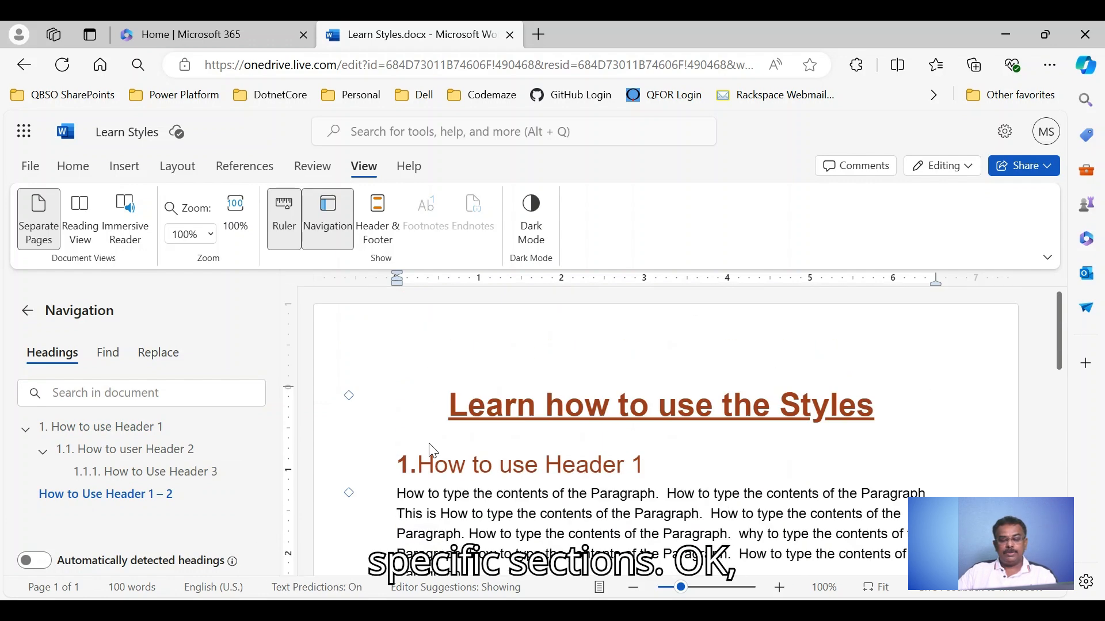
scroll(433, 451, "down", 3)
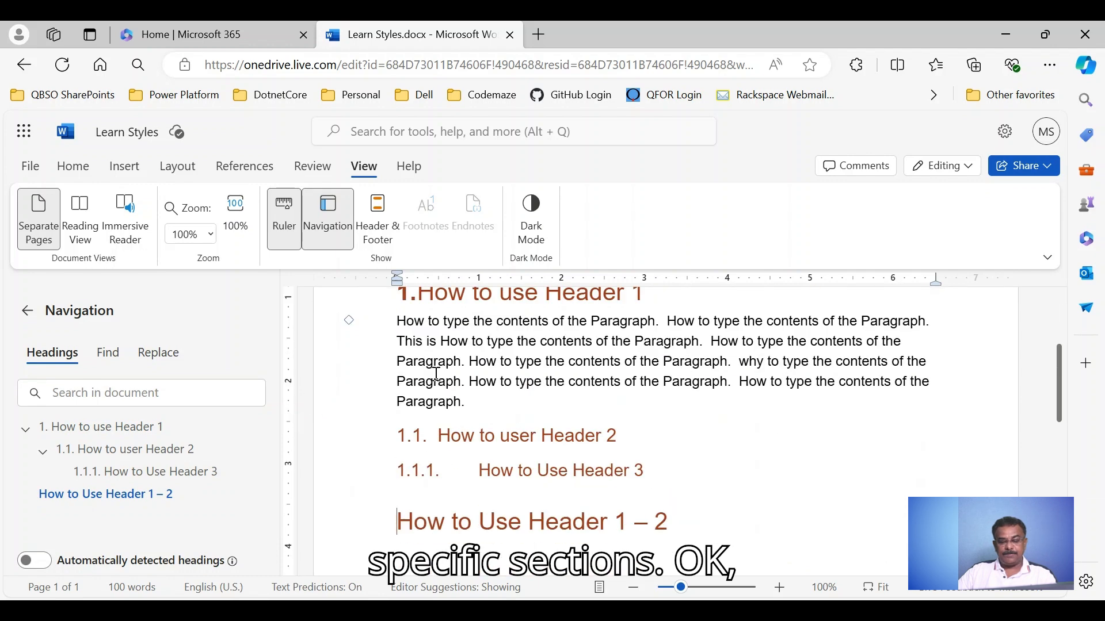
scroll(409, 370, "up", 3)
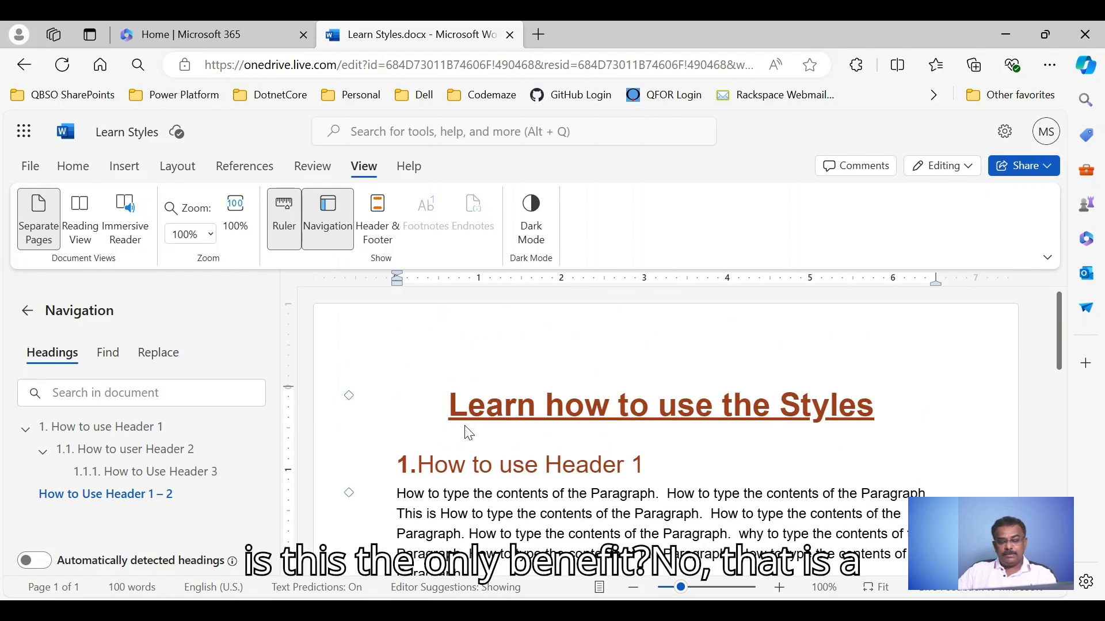
left_click(452, 411)
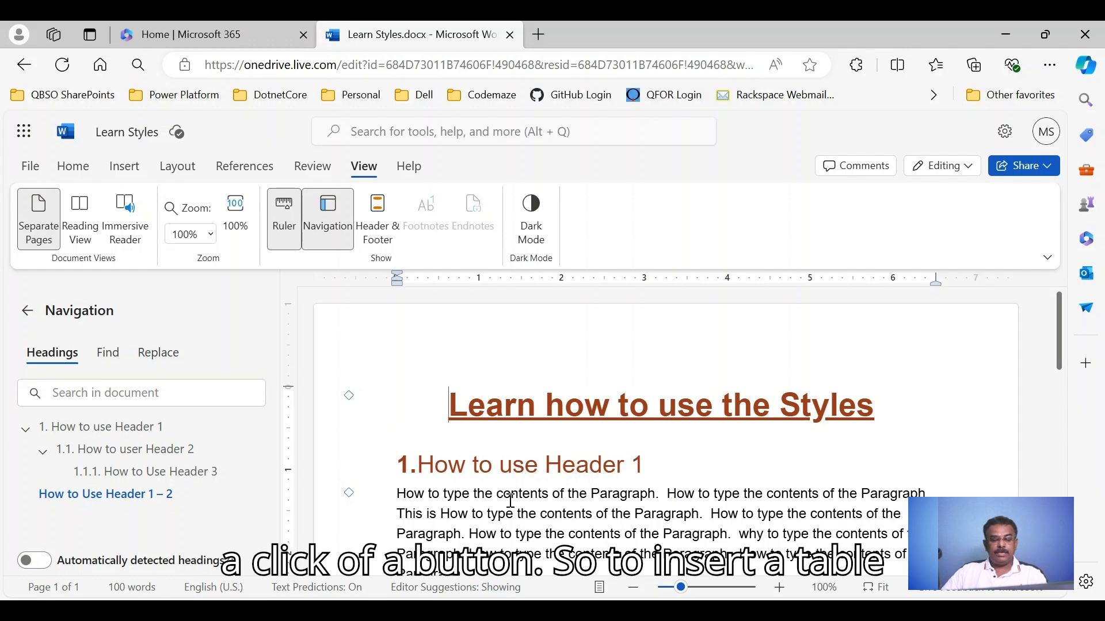
left_click(122, 172)
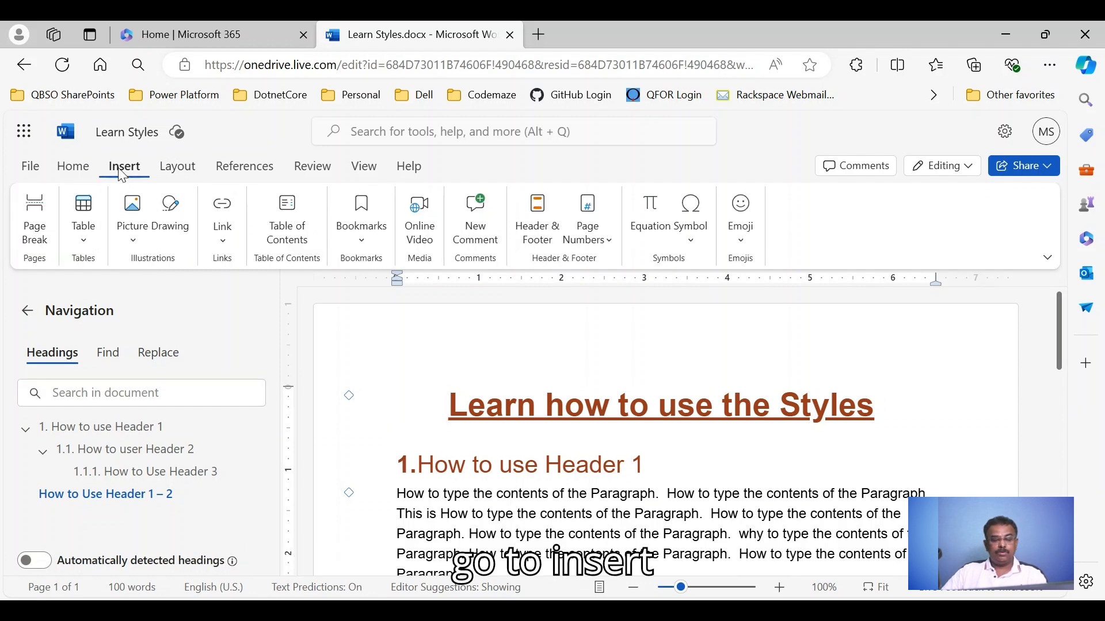
left_click(287, 220)
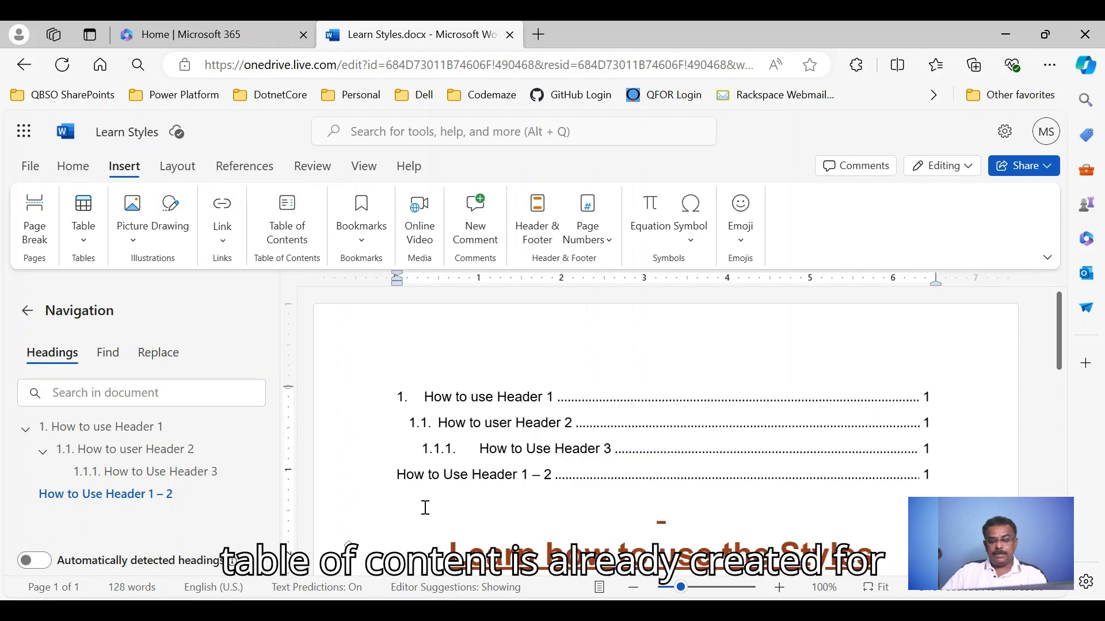
- Insert a page break after the table of contents and remove the empty line above the title "Learn how to use the Styles"
mouse_move(424, 411)
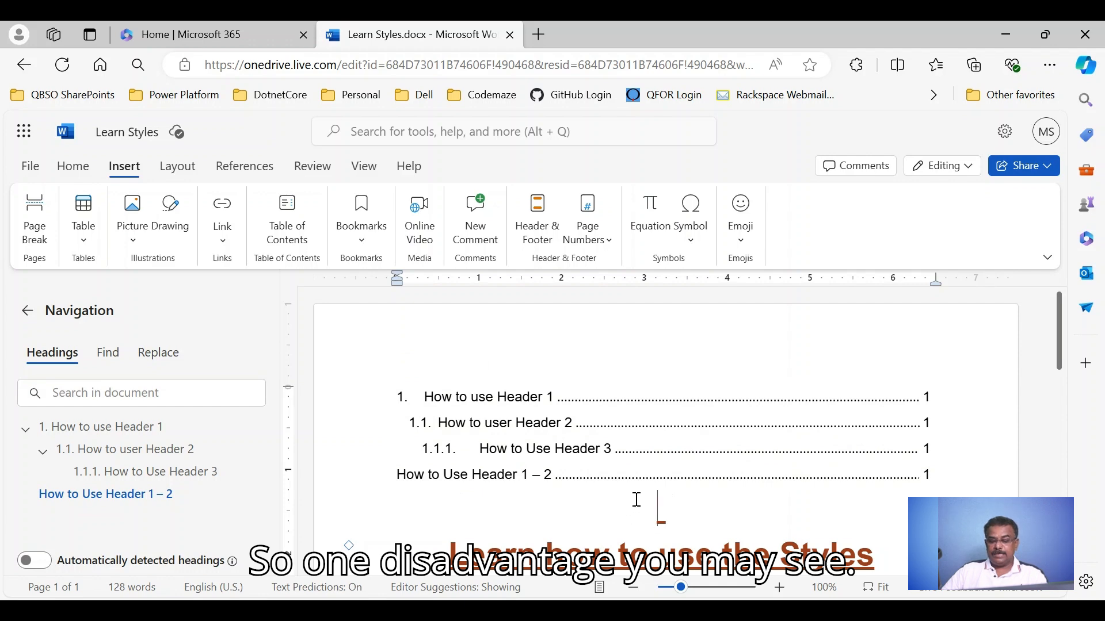
scroll(536, 464, "down", 3)
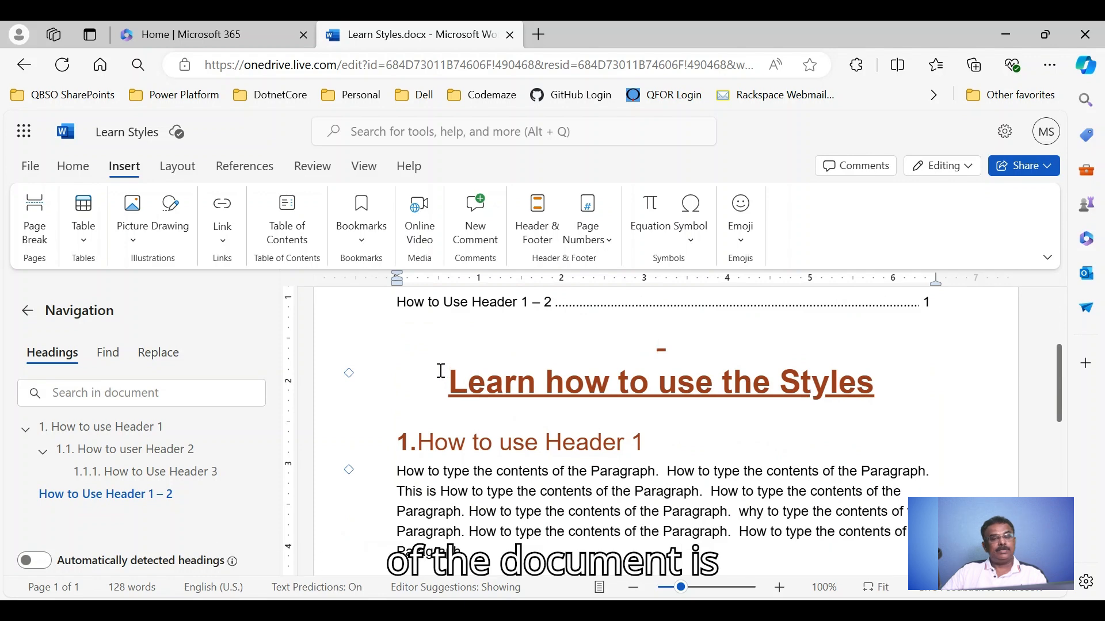
scroll(441, 370, "up", 3)
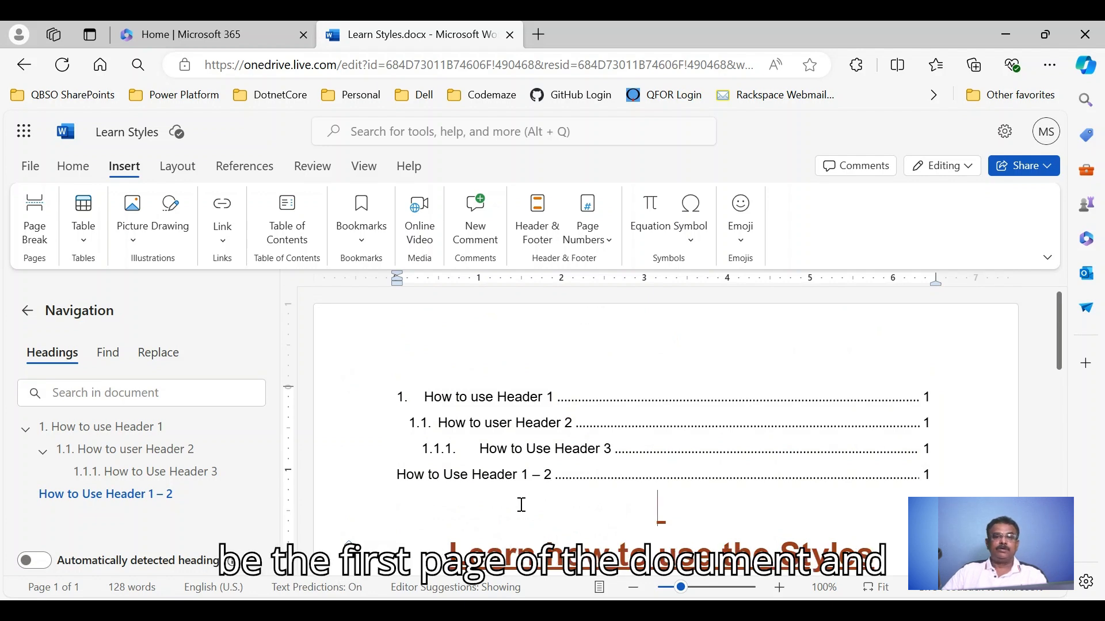
scroll(521, 505, "down", 3)
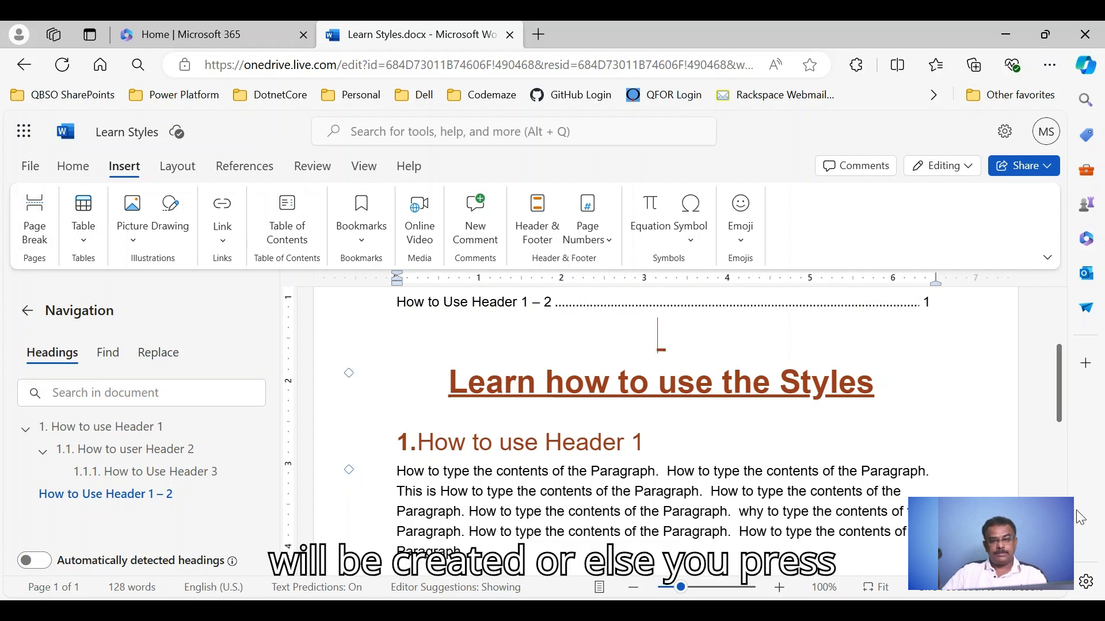
key("ctrl+Return")
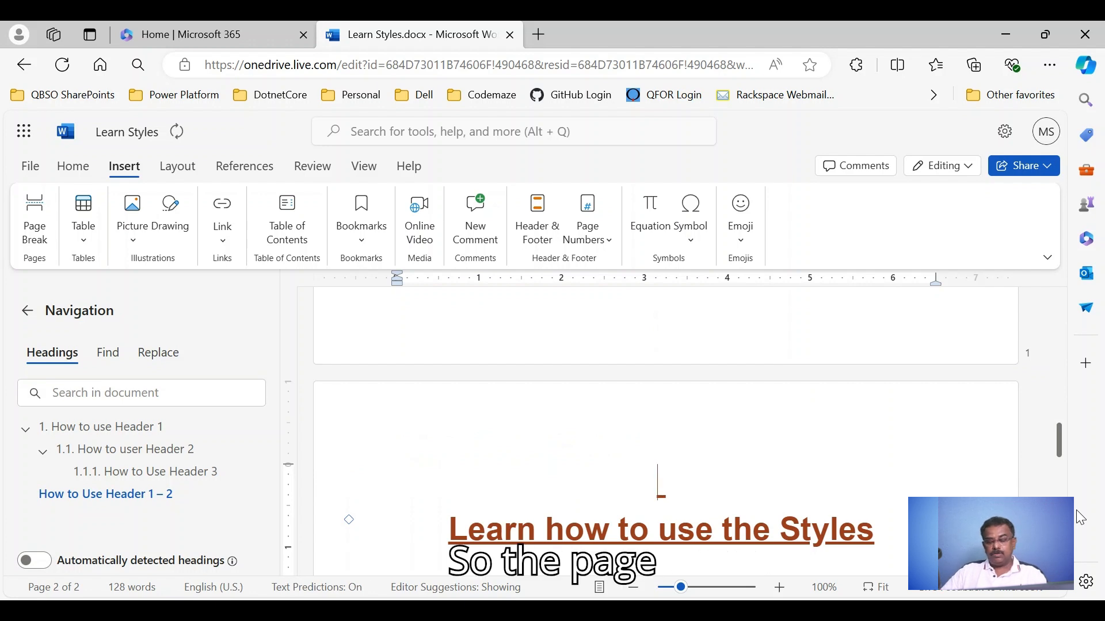
key("Delete")
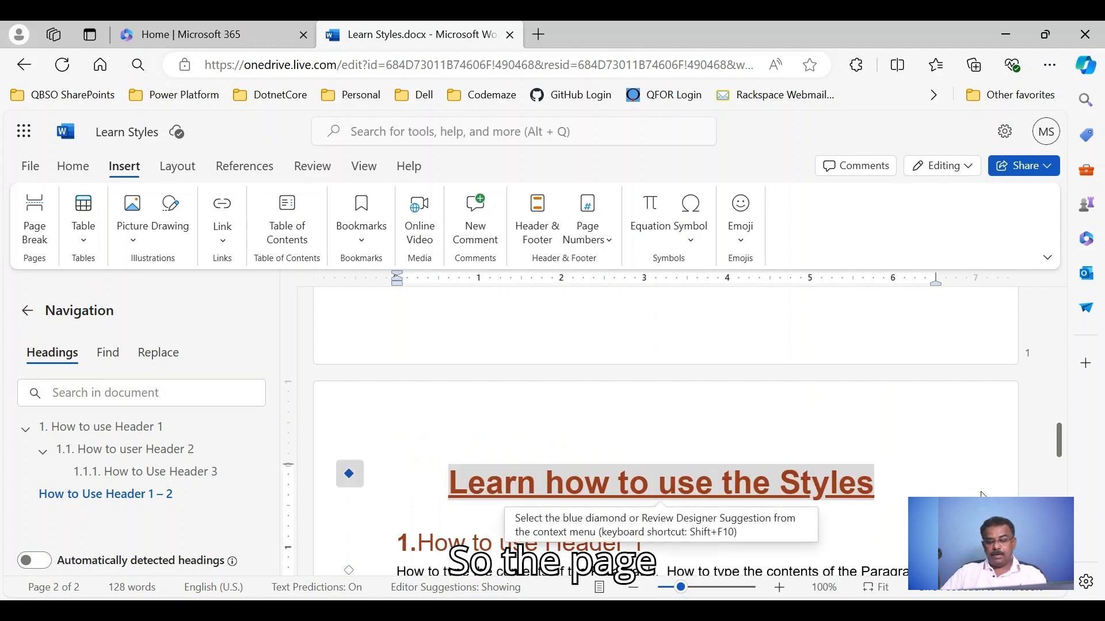
scroll(725, 464, "up", 10)
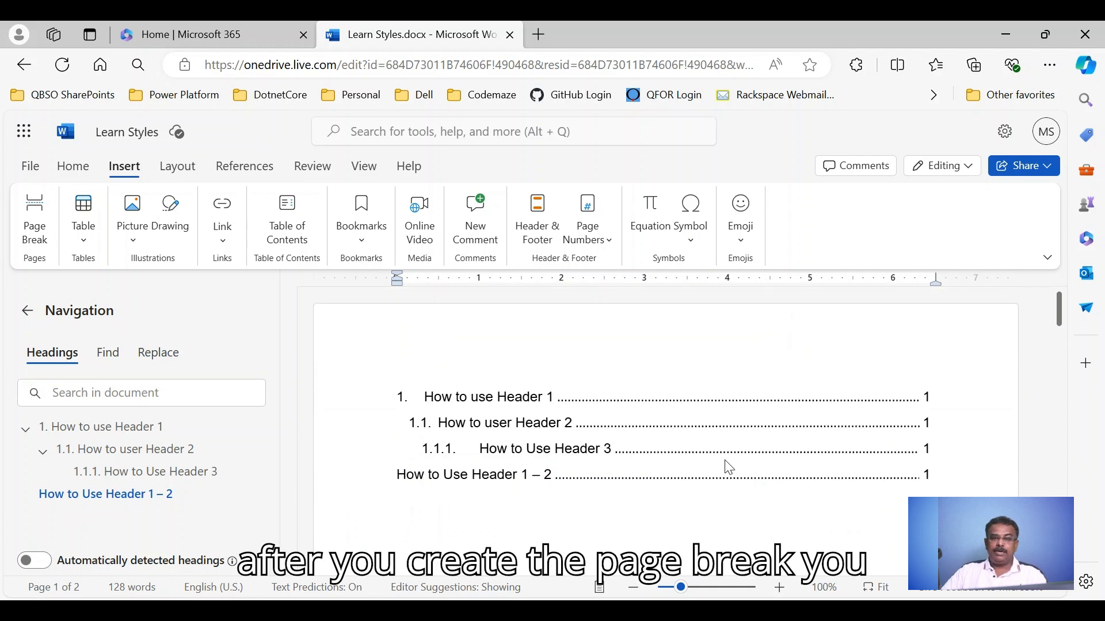
- Compare the listed page numbers with the actual heading page and update the table of contents
left_click(483, 411)
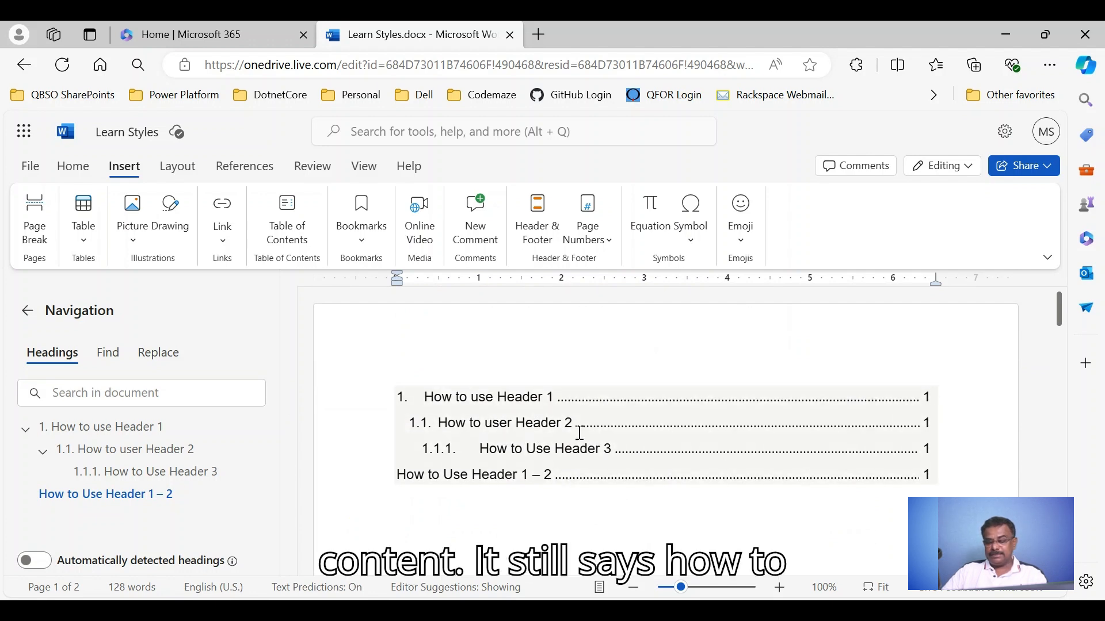
mouse_move(431, 397)
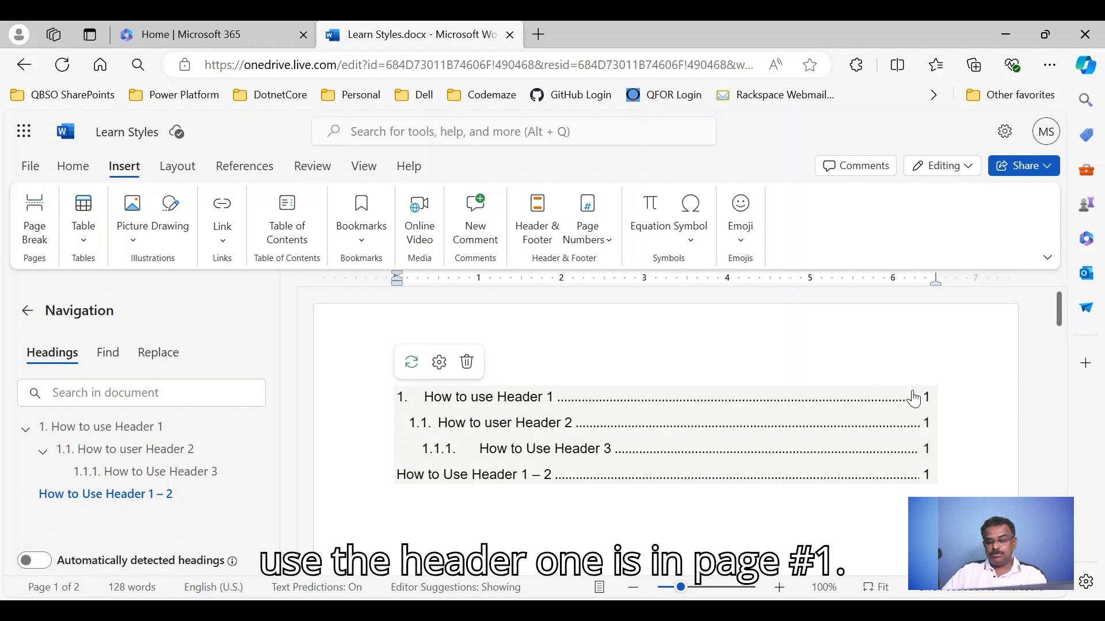
scroll(736, 514, "down", 3)
scroll(708, 512, "down", 8)
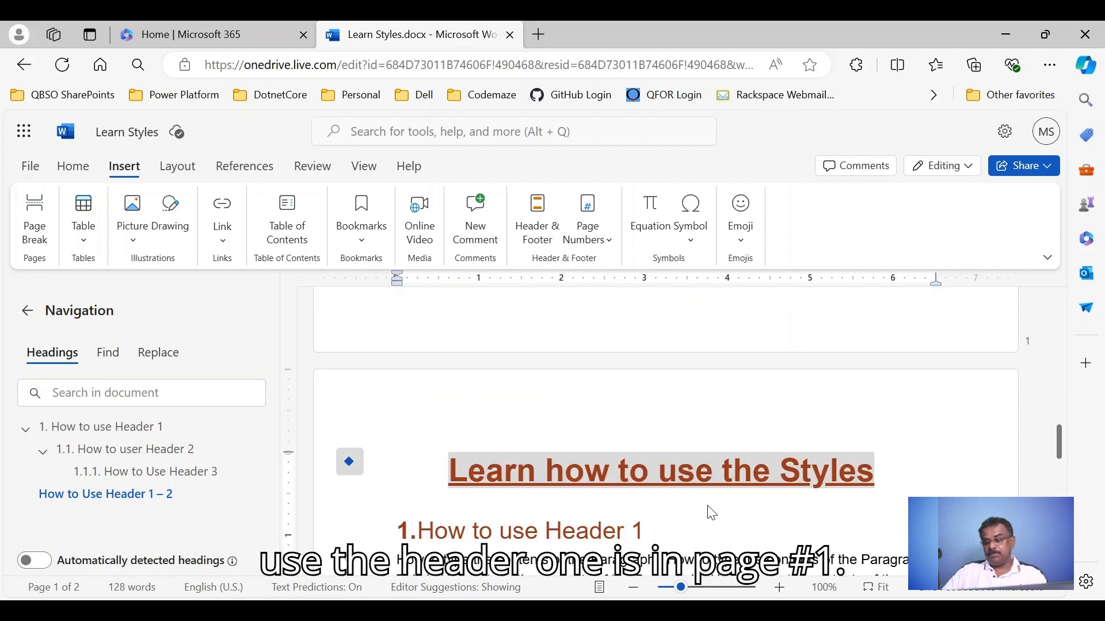
scroll(667, 494, "up", 3)
left_click(544, 411)
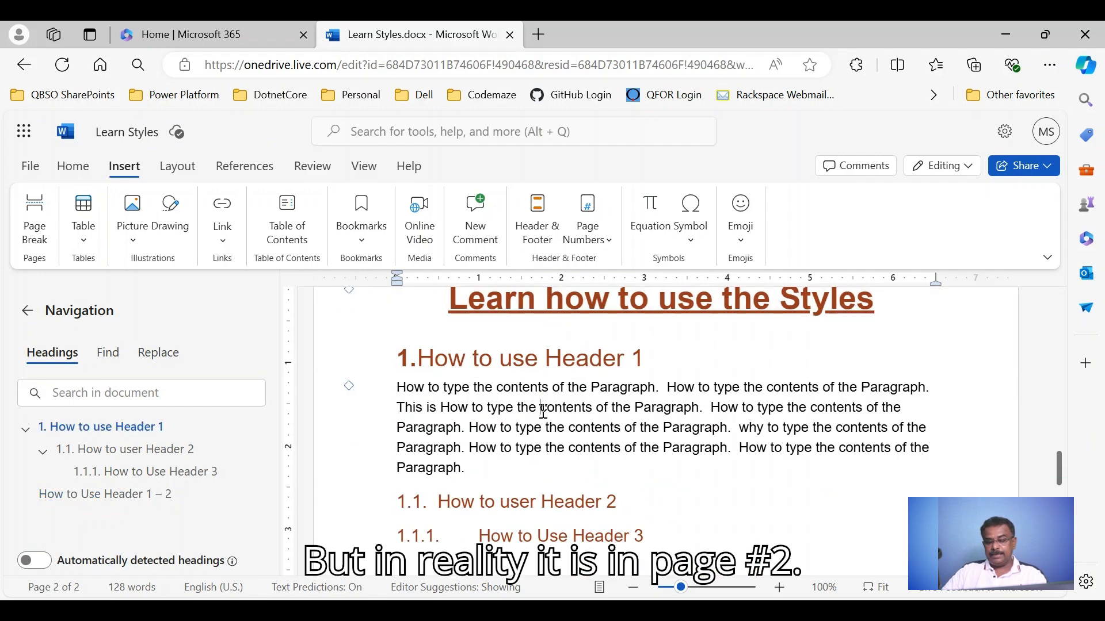
scroll(543, 410, "up", 5)
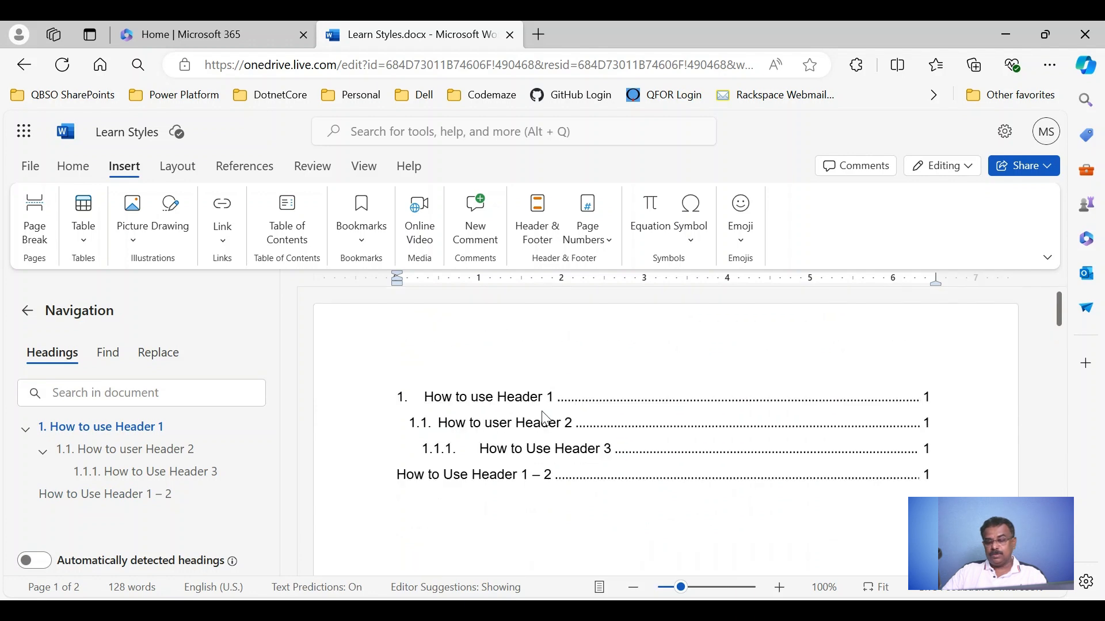
left_click(505, 426)
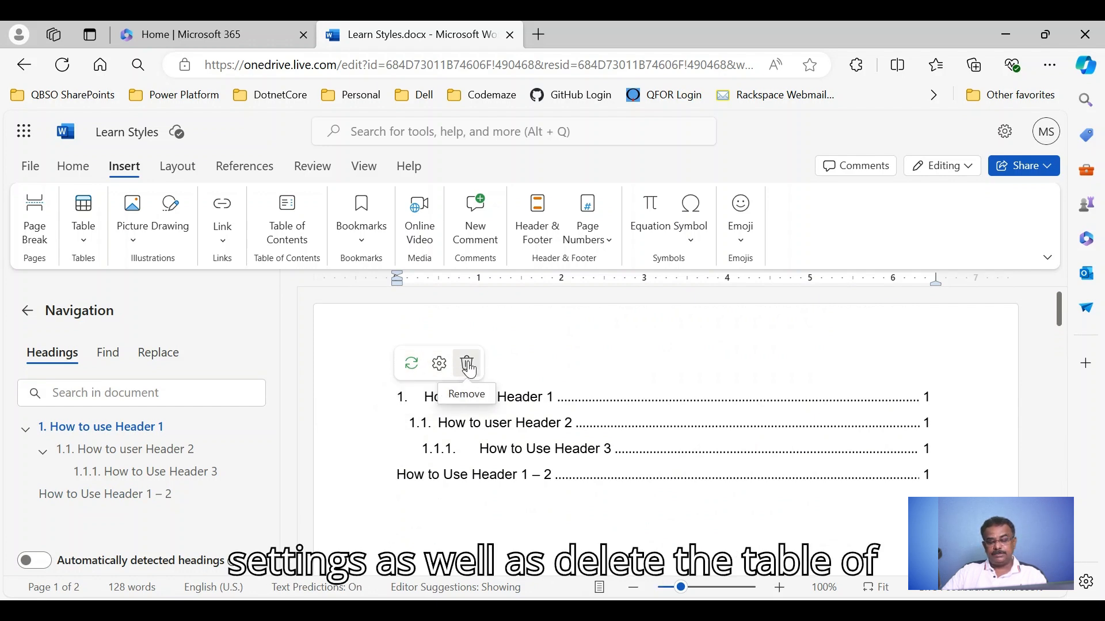
left_click(412, 368)
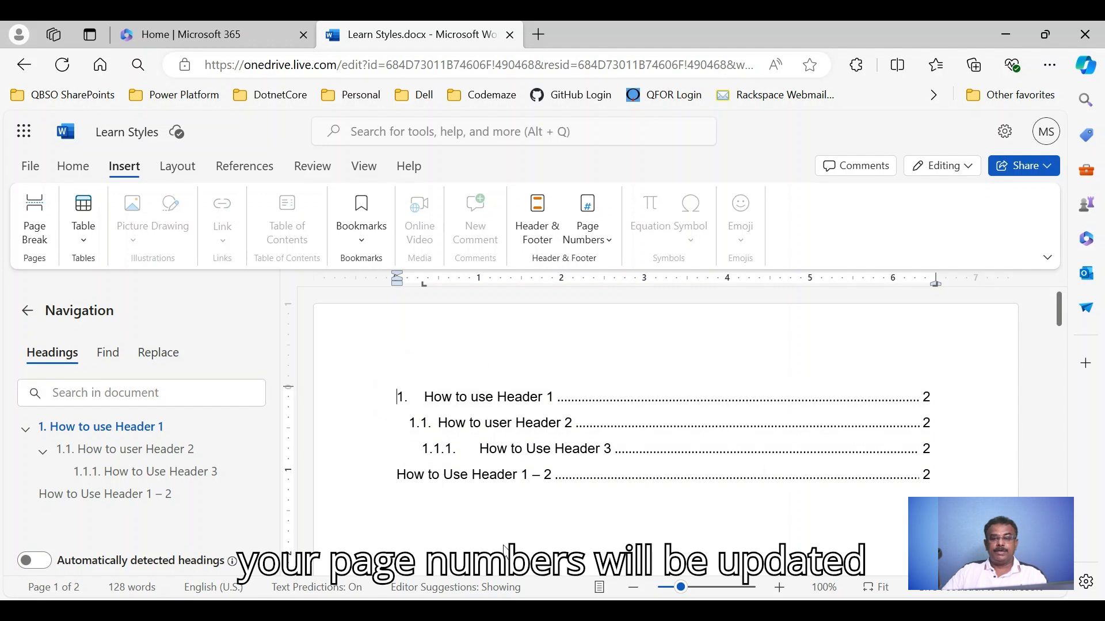
left_click(478, 525)
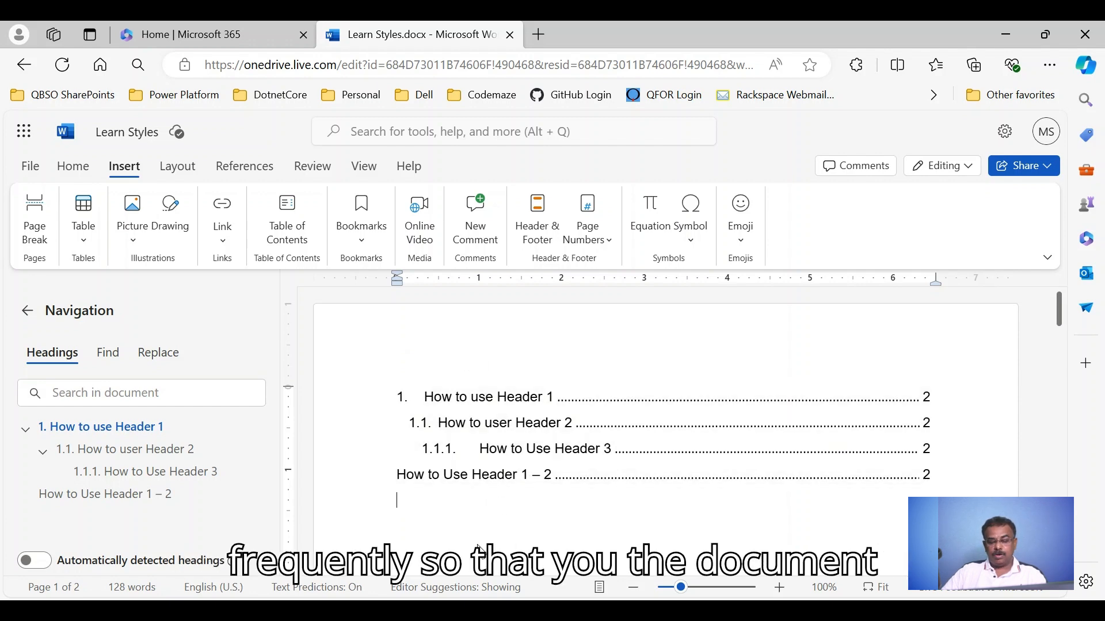
- Open the settings of the table of contents and hide the Navigation pane to make room for the page
mouse_move(469, 453)
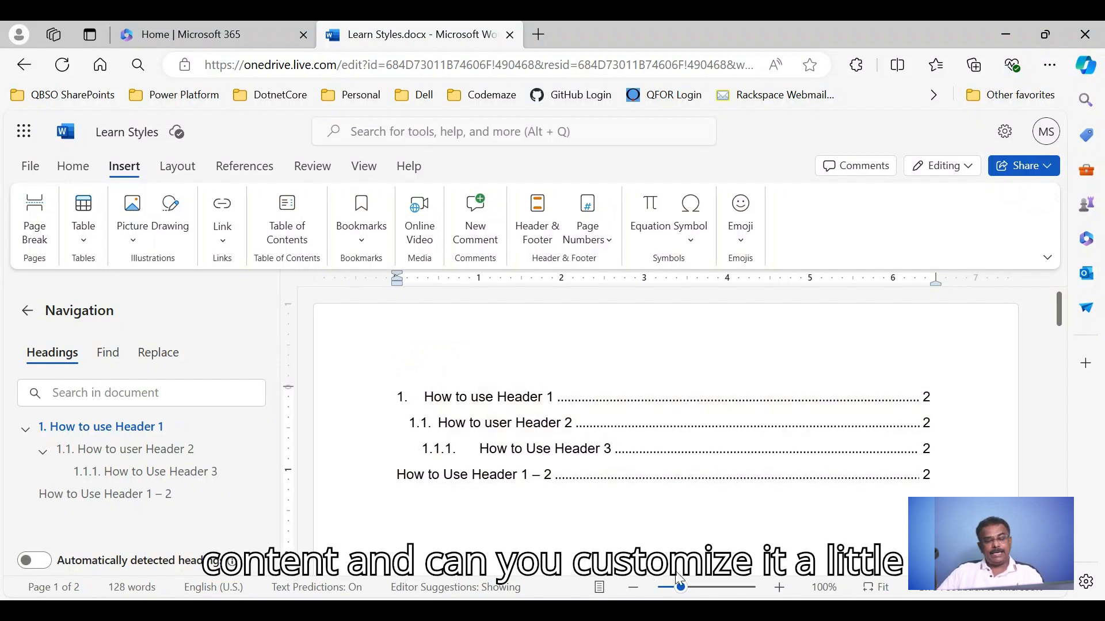
mouse_move(523, 433)
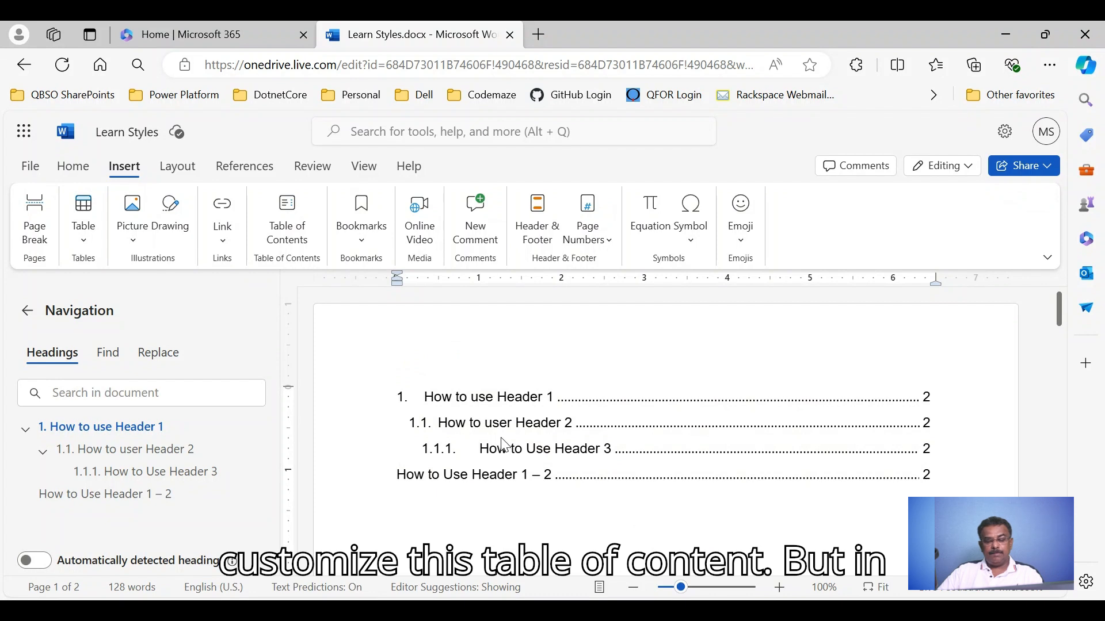
mouse_move(503, 404)
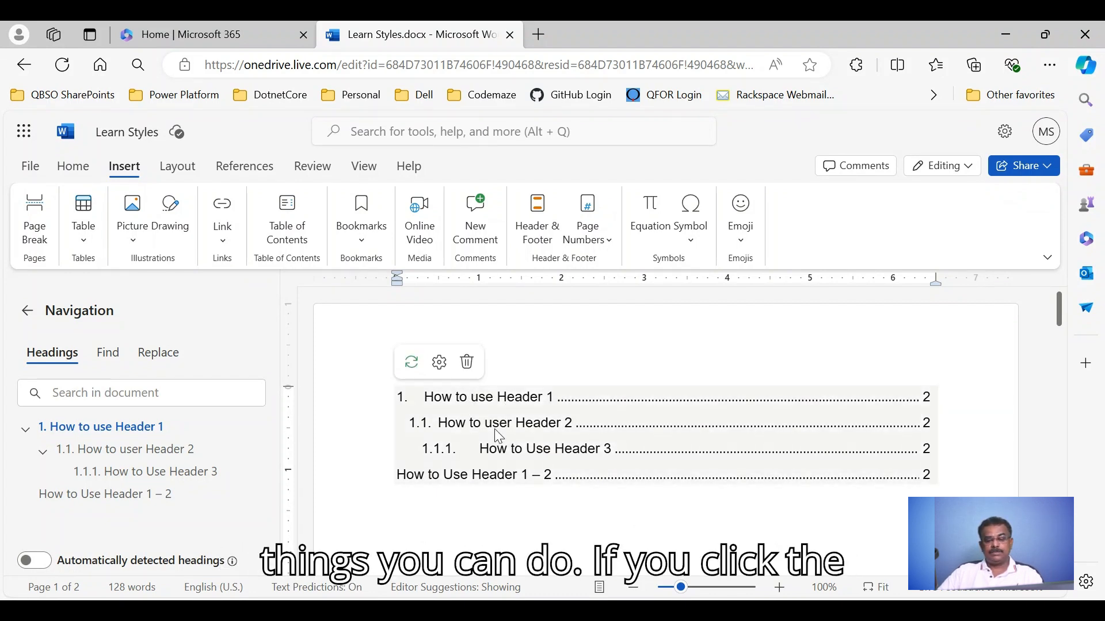
left_click(440, 363)
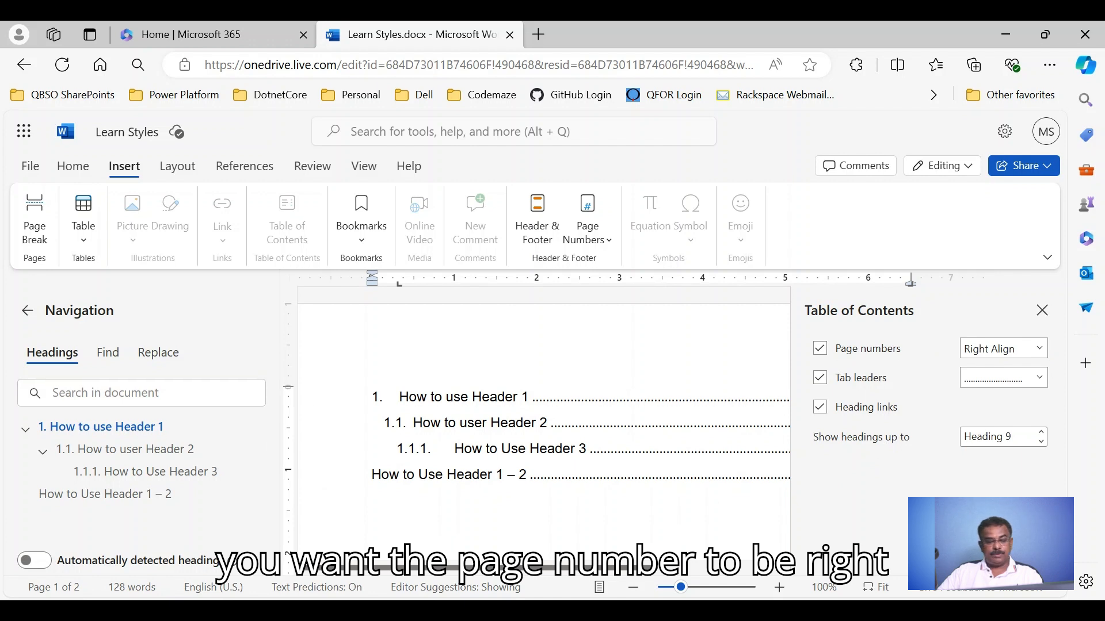
left_click(29, 314)
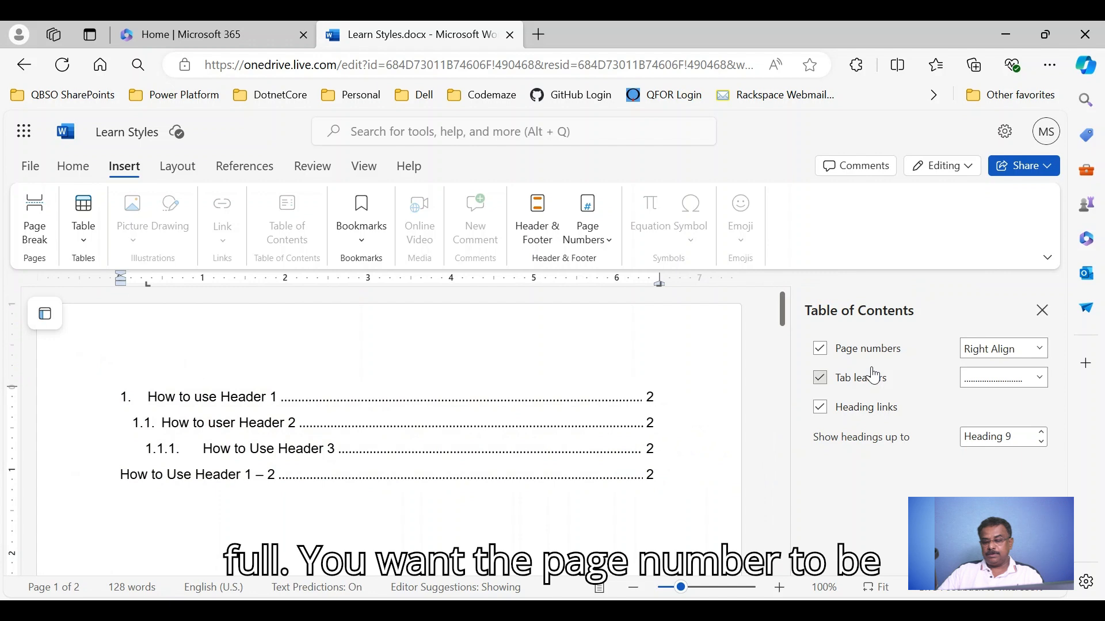
left_click(650, 410)
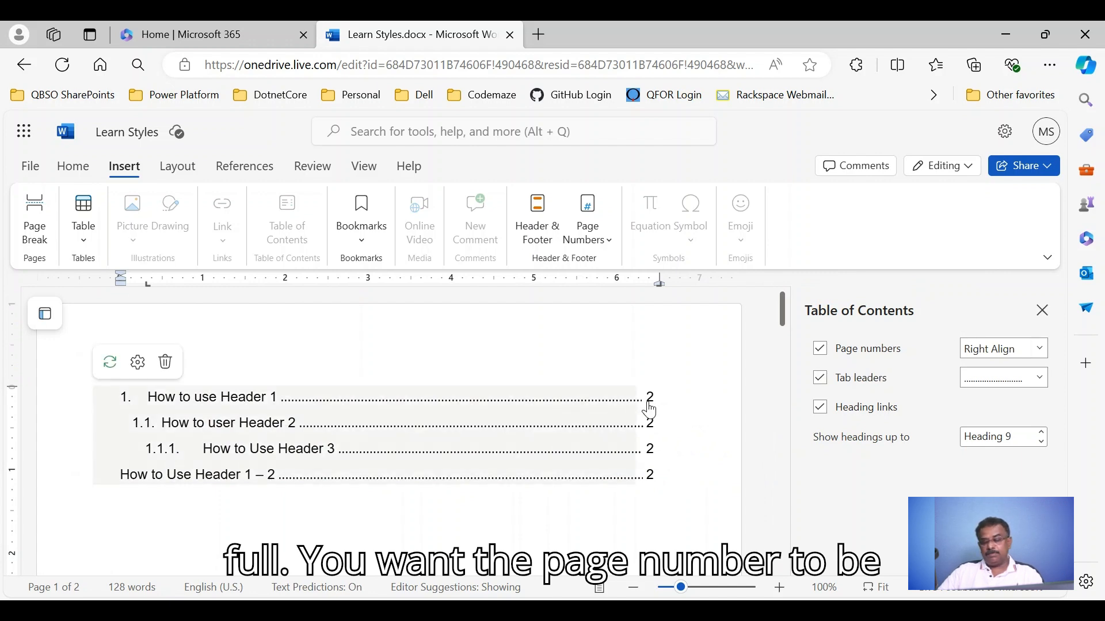
- Try left alignment for the page numbers in the table of contents and return them to Right Align
left_click(1041, 349)
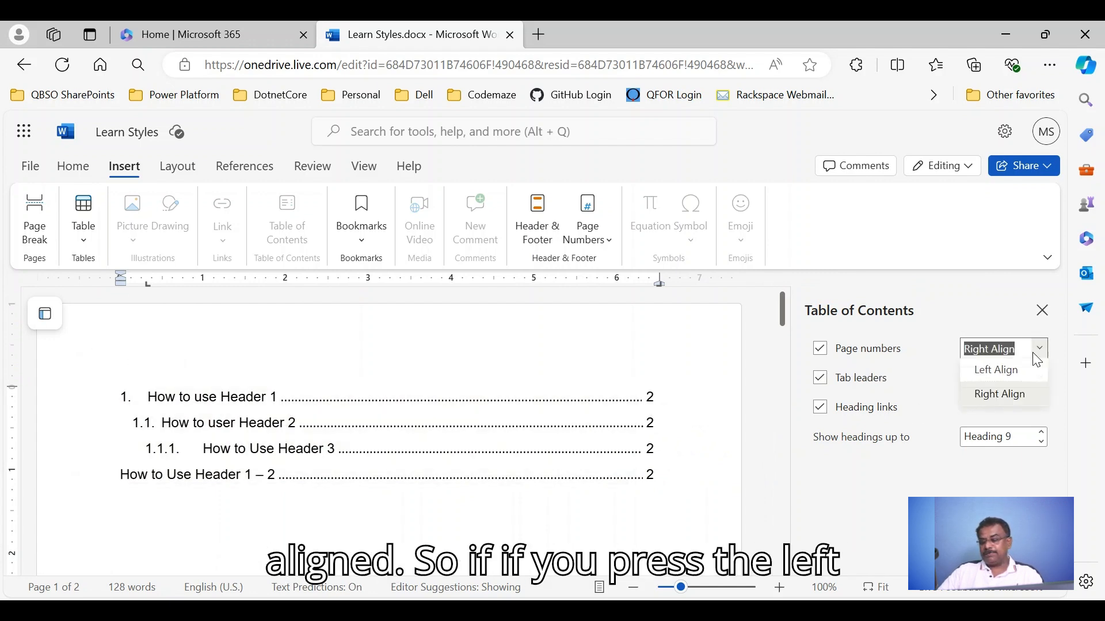
left_click(991, 374)
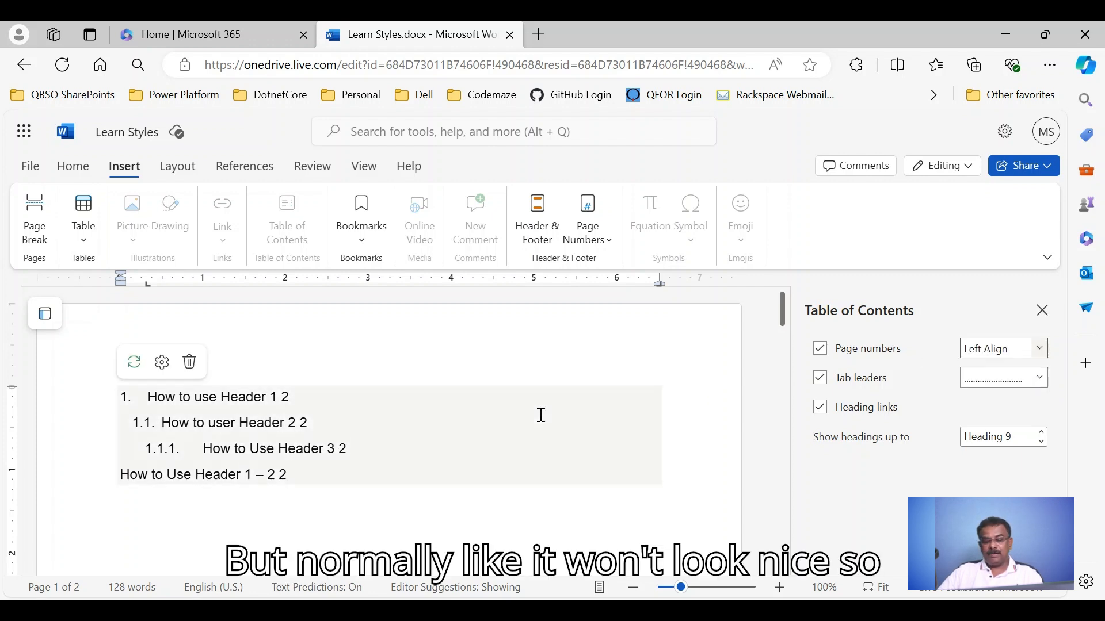
left_click(1041, 350)
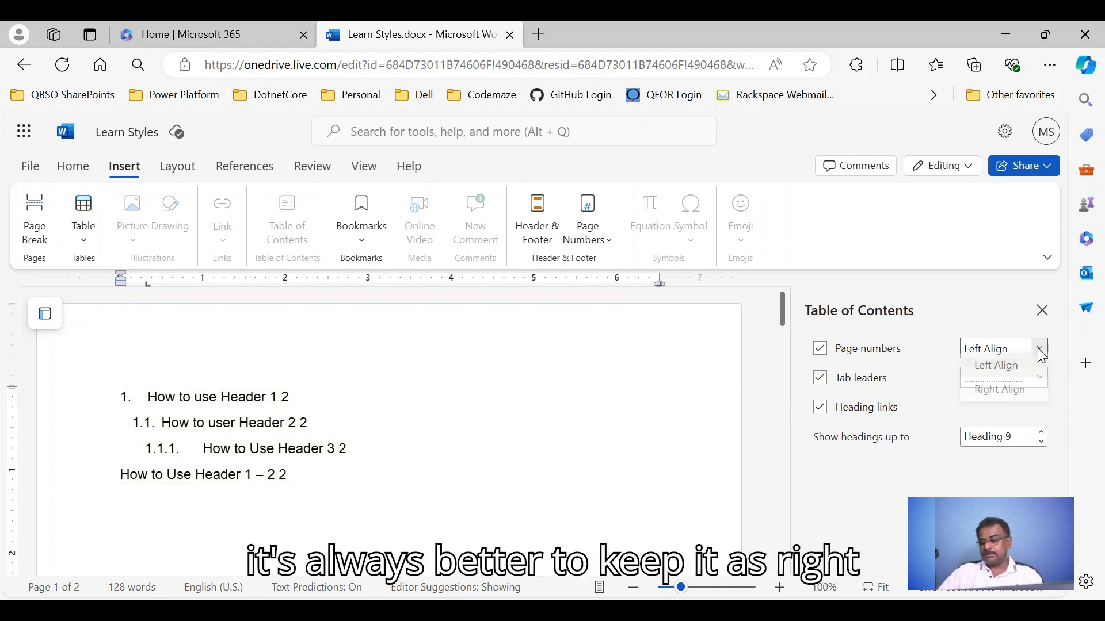
left_click(985, 391)
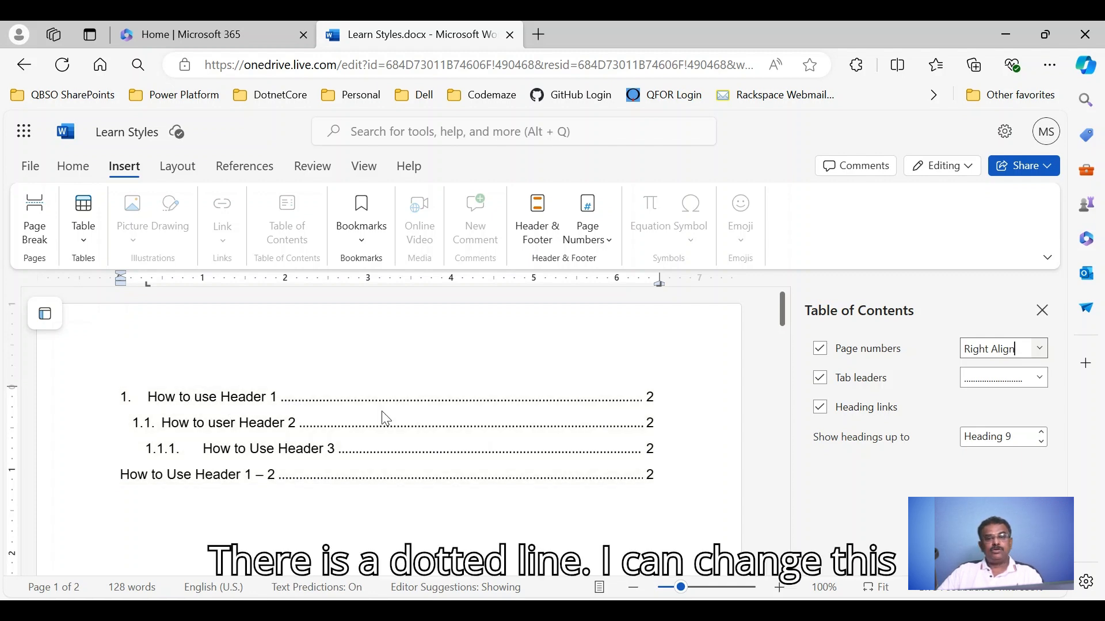
- Change the tab leaders in the table of contents to a continuous line
left_click(1040, 384)
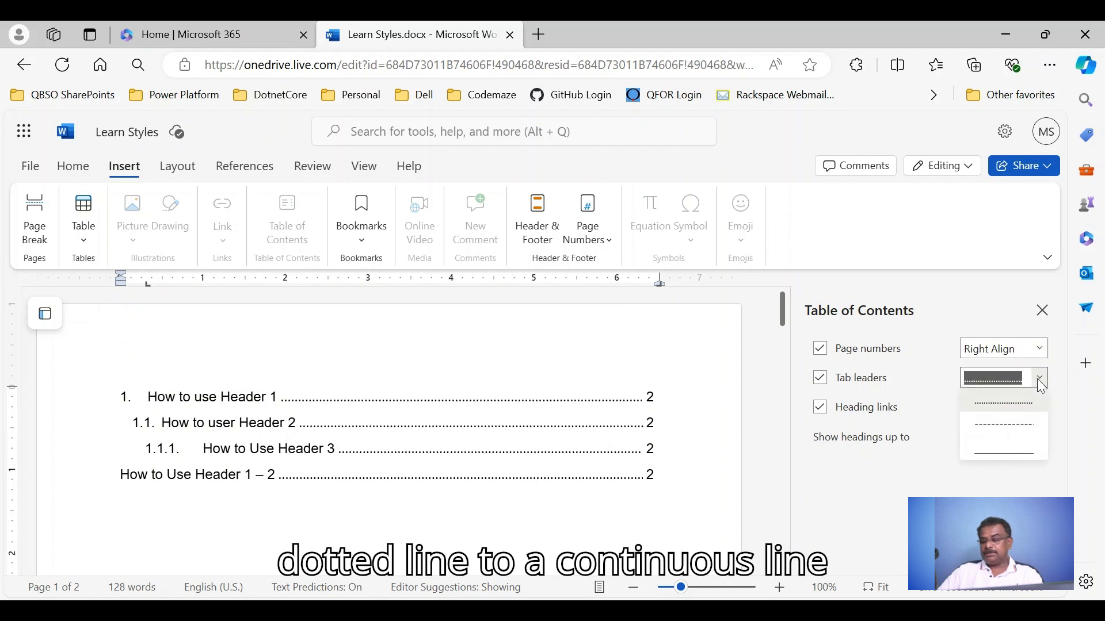
left_click(1015, 450)
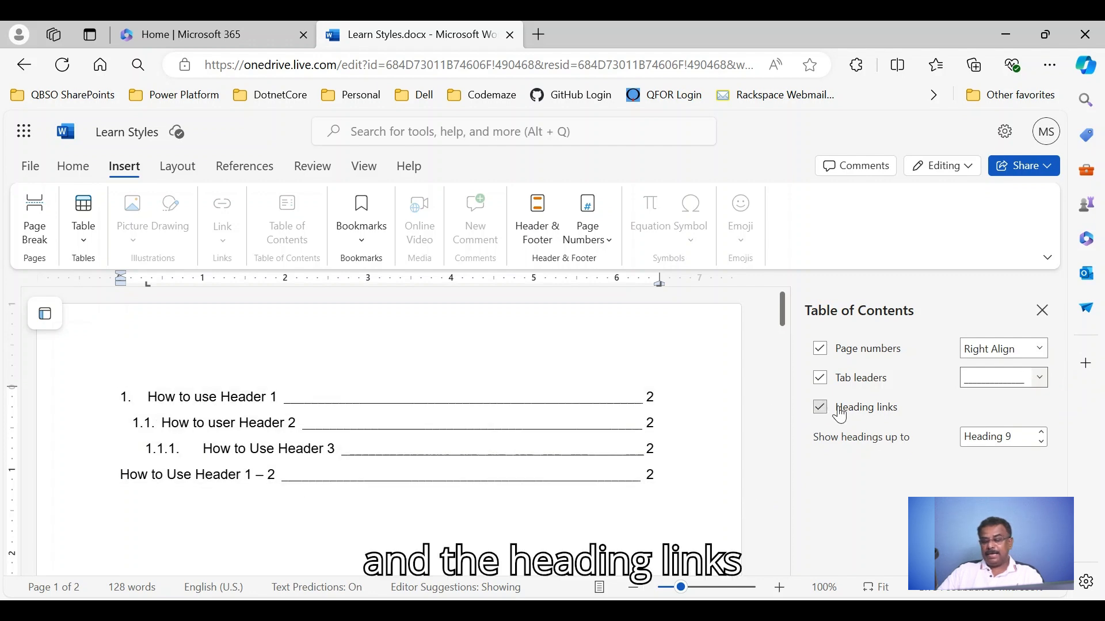
left_click(229, 402)
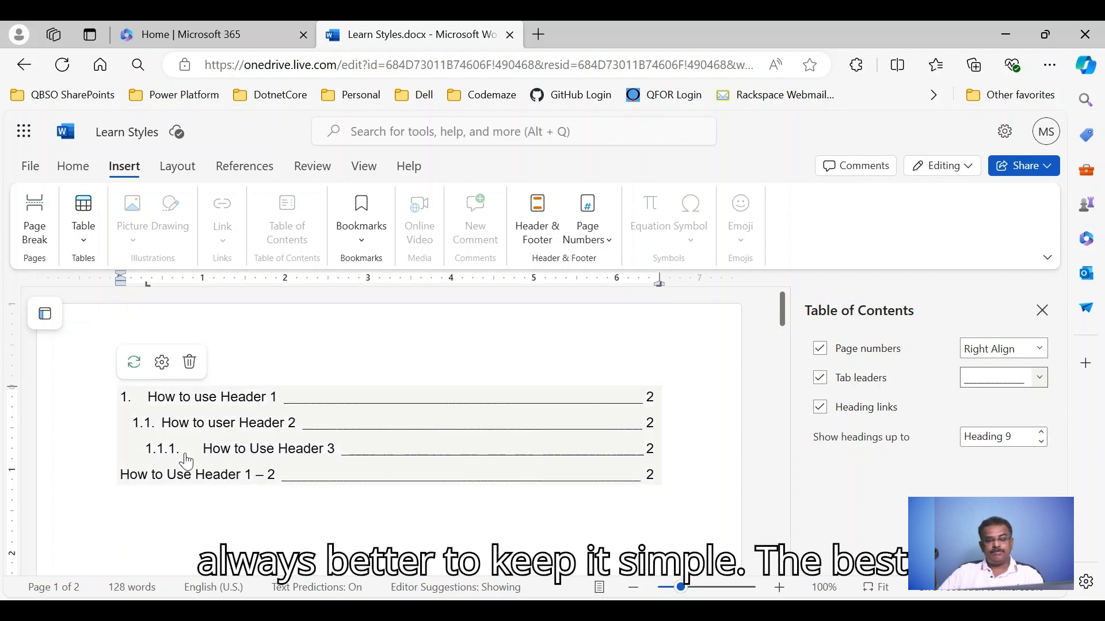
- Limit the table of contents to show headings up to Heading 2
left_click(1042, 443)
left_click(1042, 443)
left_click(1042, 443)
left_click(1042, 443)
left_click(1040, 443)
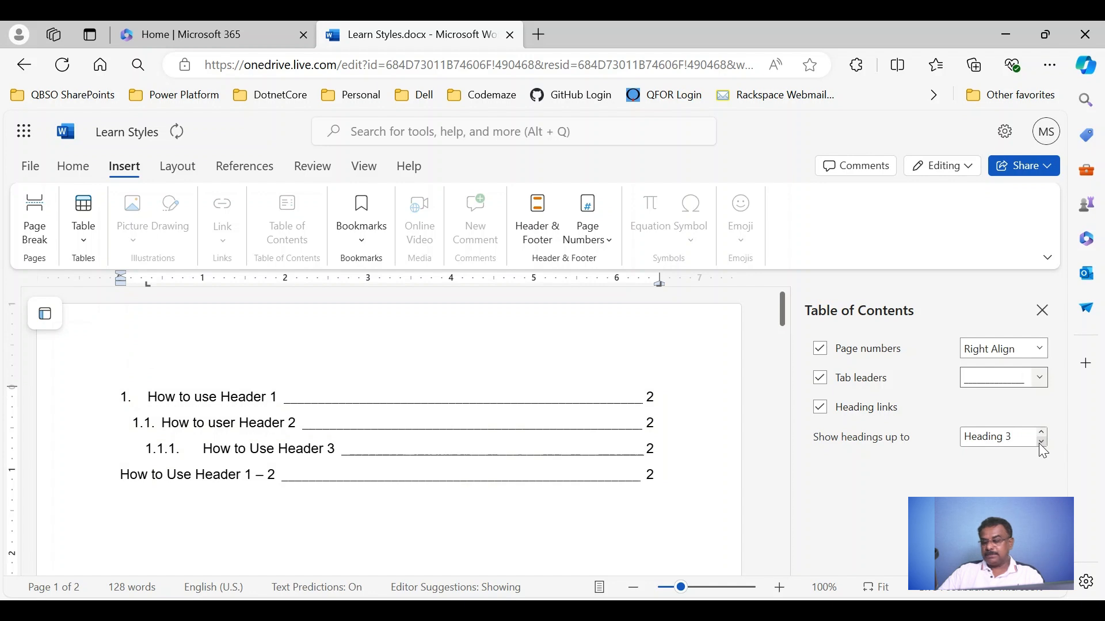
left_click(1042, 443)
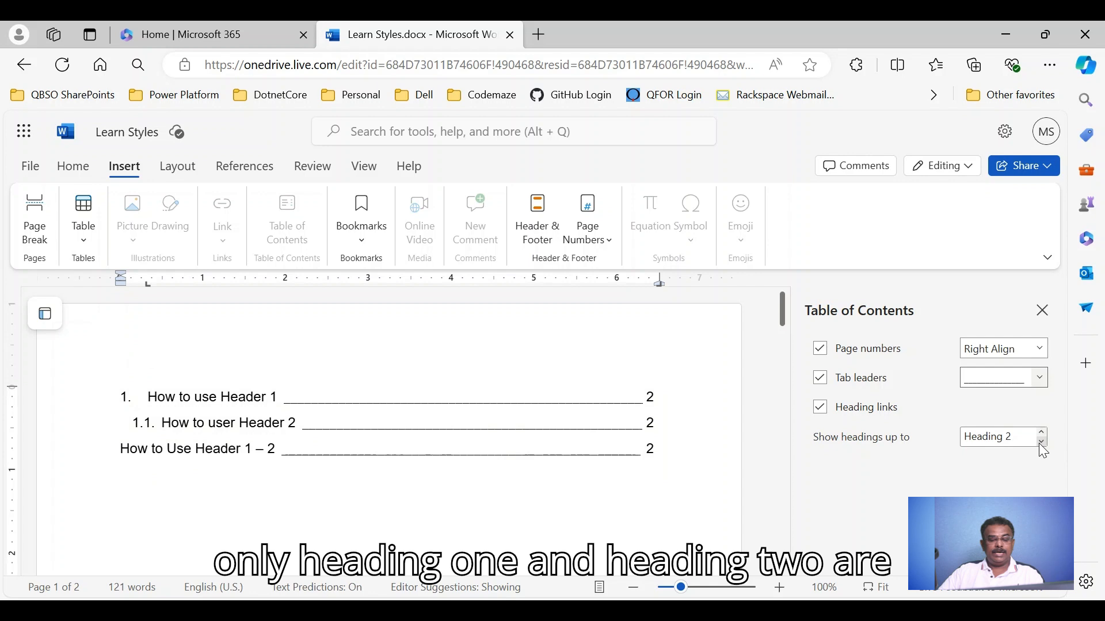
left_click(1039, 432)
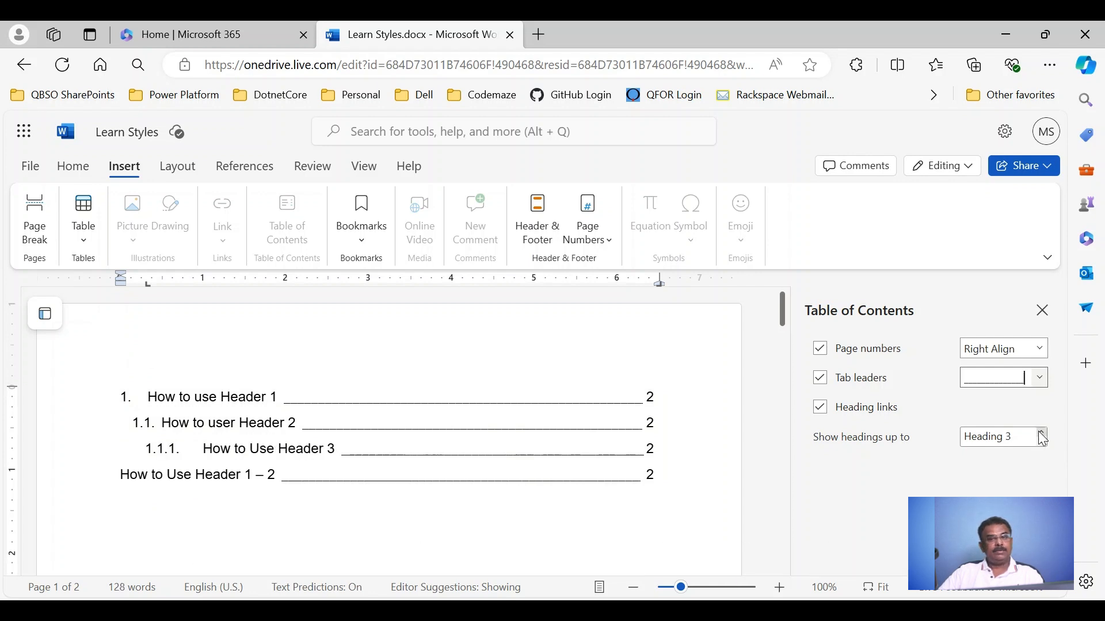
left_click(1040, 443)
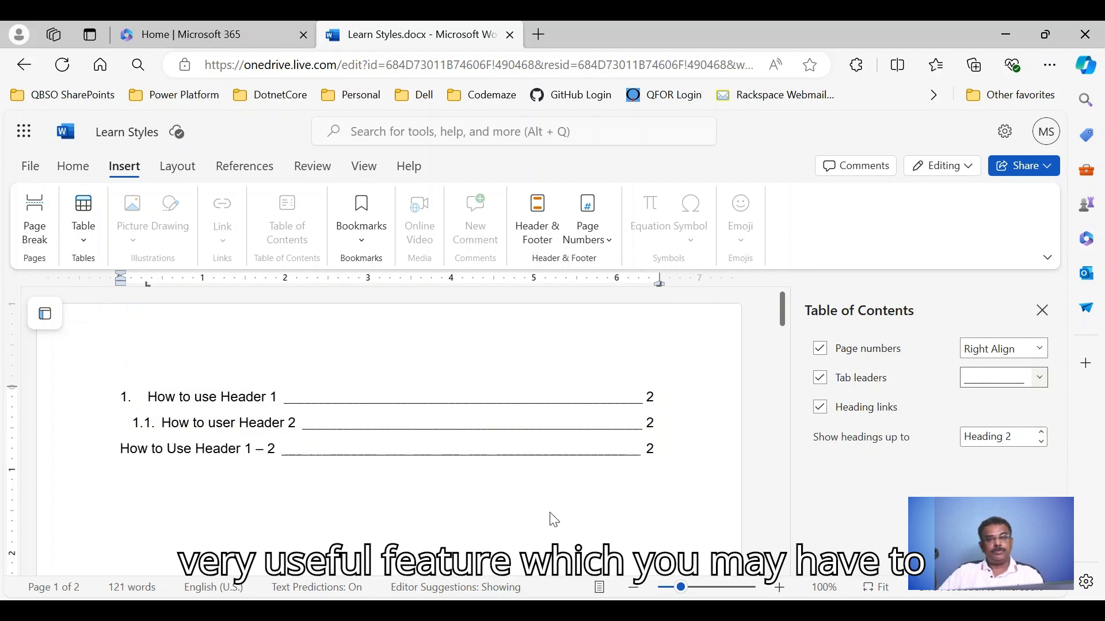
scroll(452, 523, "down", 3)
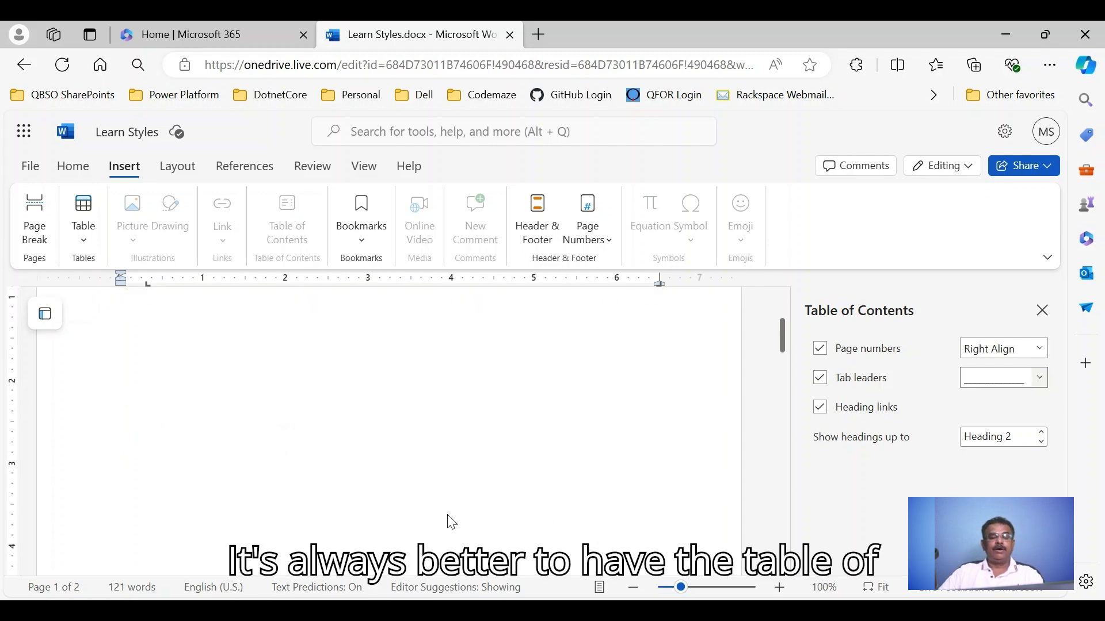
scroll(452, 522, "up", 3)
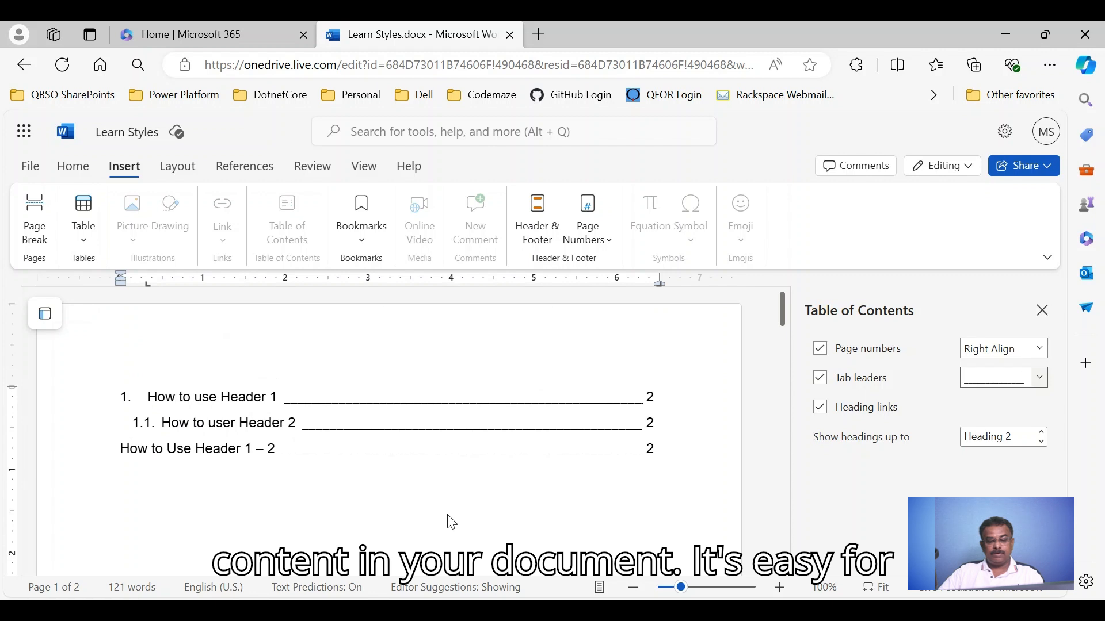